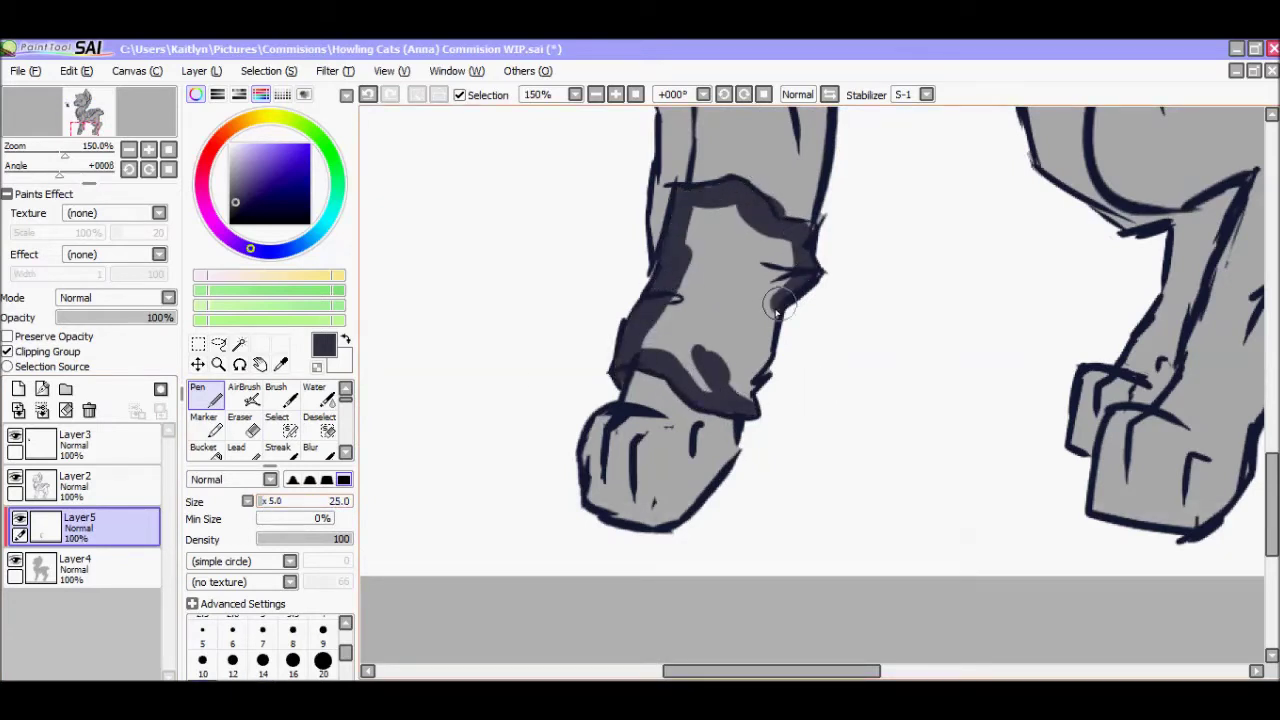
- Fill the glove area inside its painted outline on the front leg with dark purple-grey using the Bucket
key("b")
left_click(718, 317)
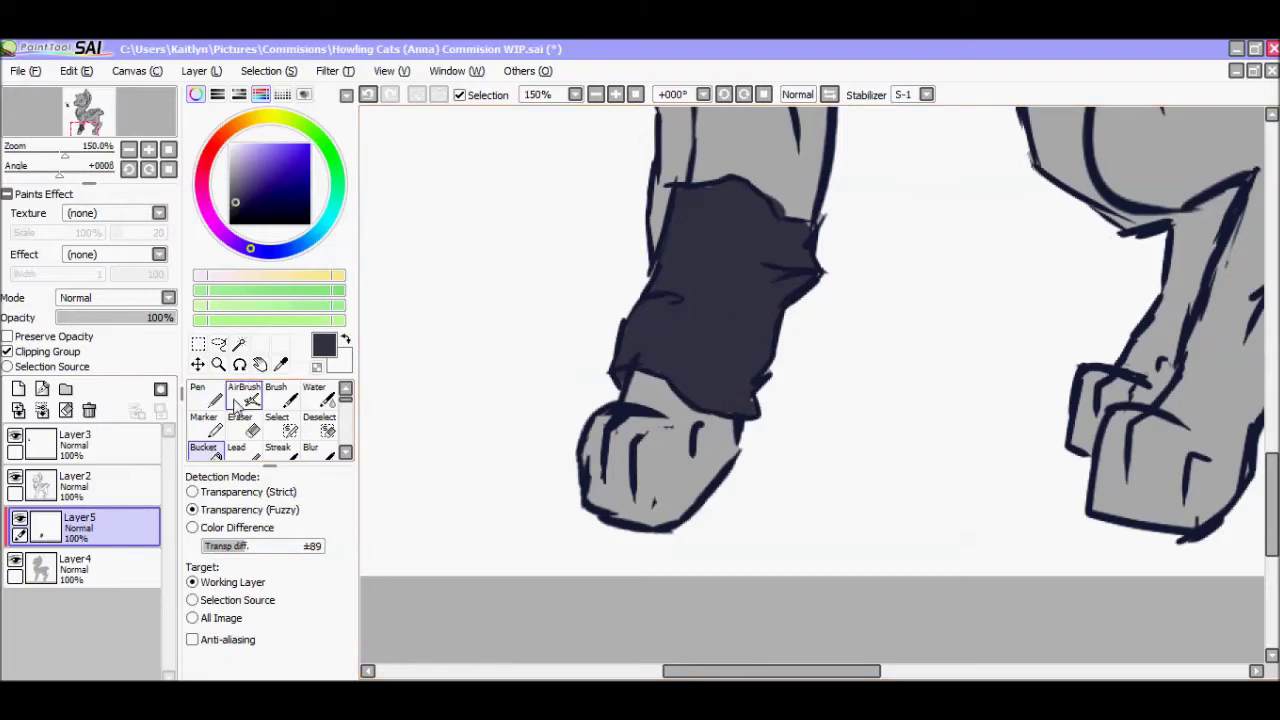
left_click_drag(612, 350, 593, 442)
key("n")
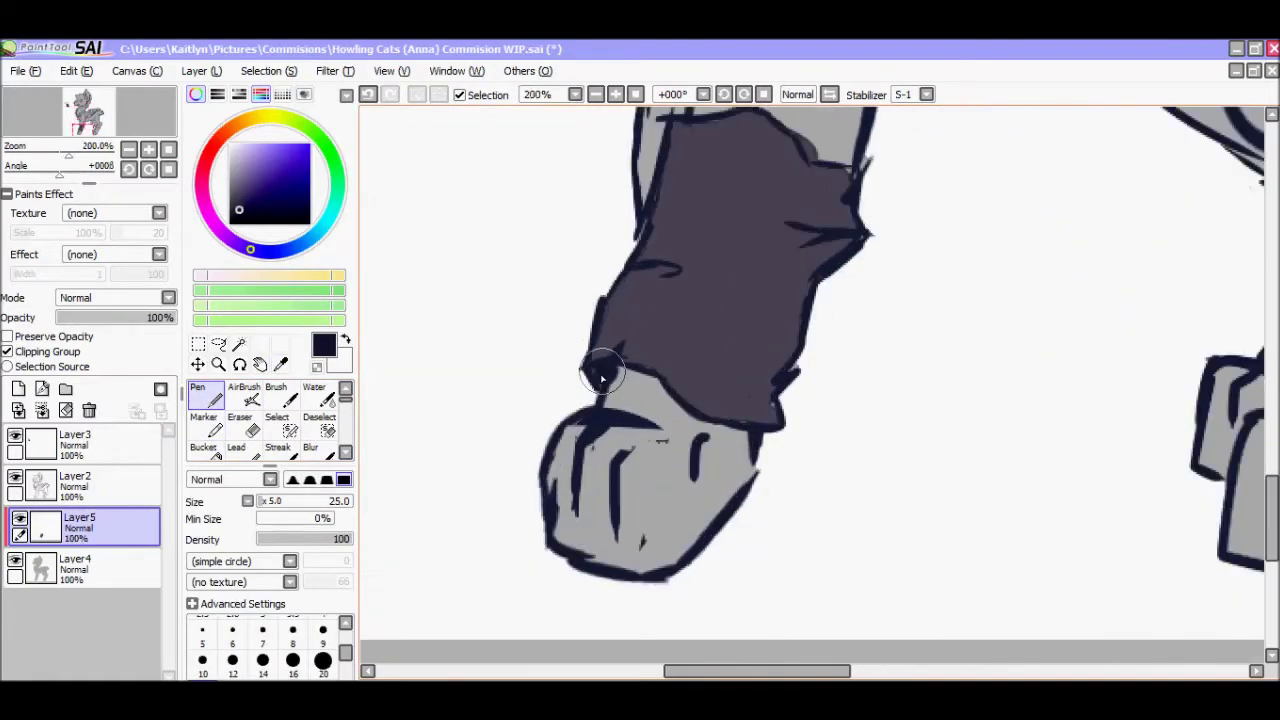
key("bracketleft")
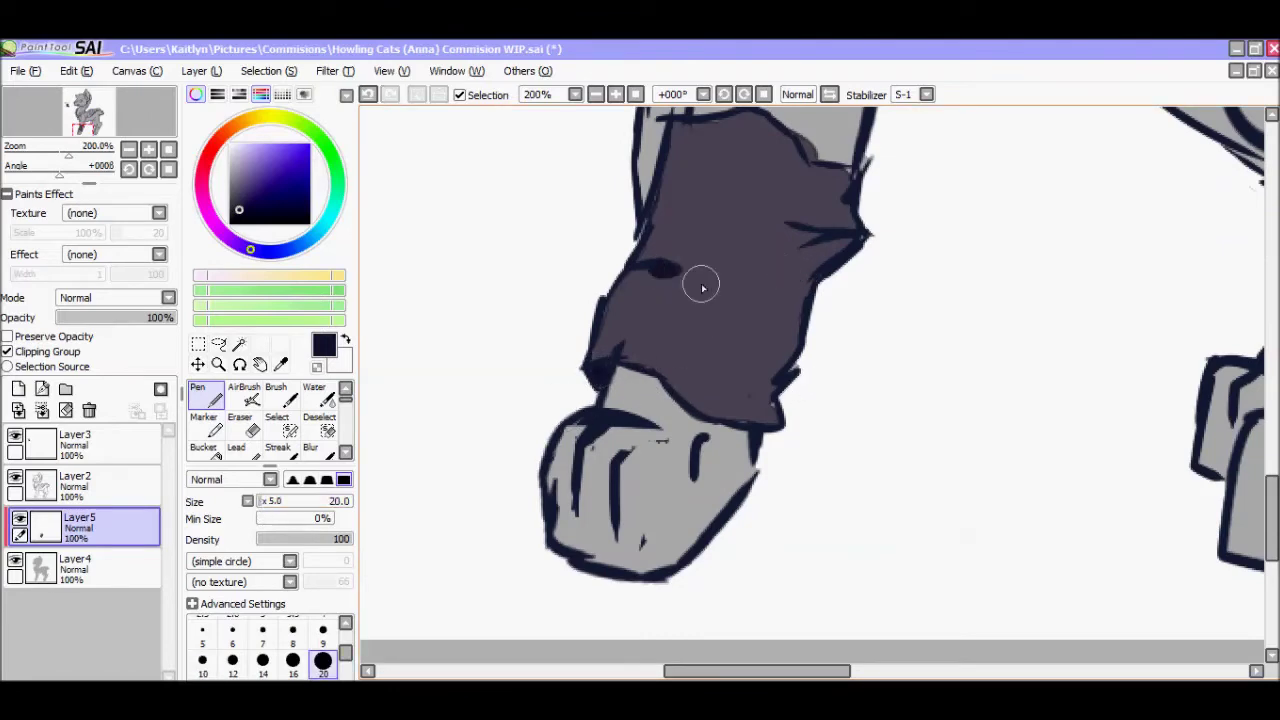
key("ctrl+z")
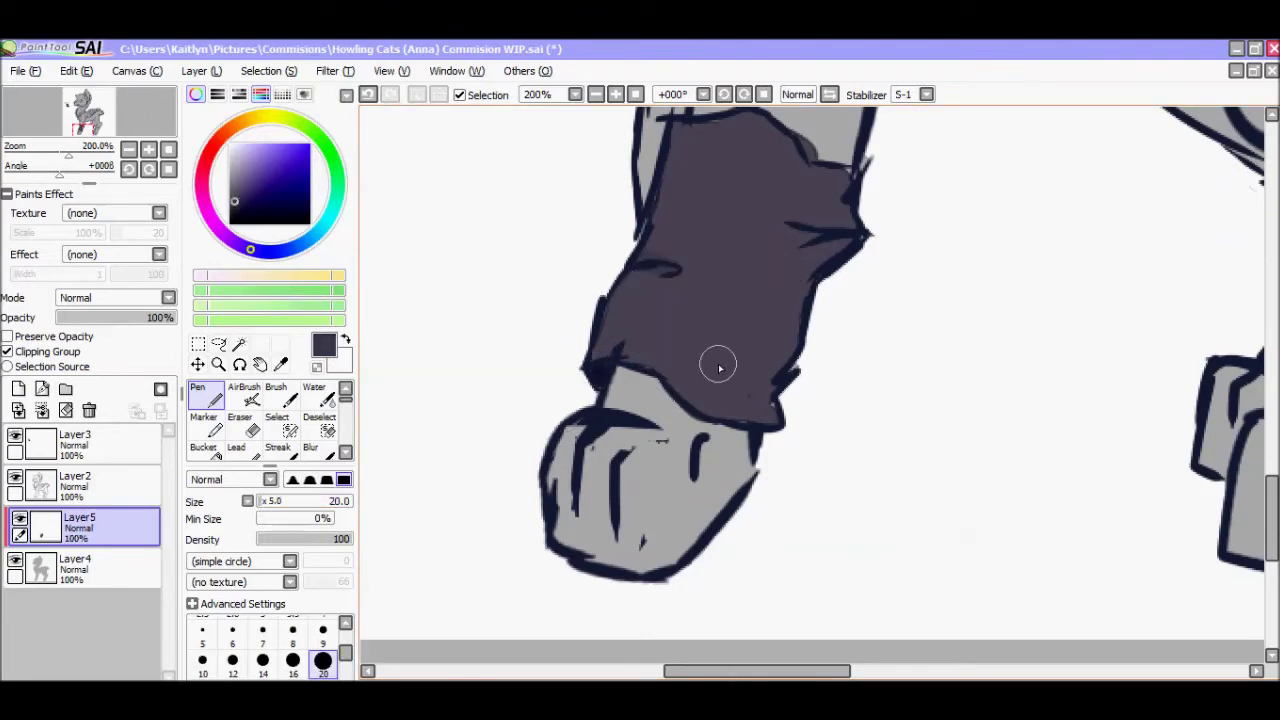
scroll(719, 368, "left", 5)
scroll(719, 365, "up", 10)
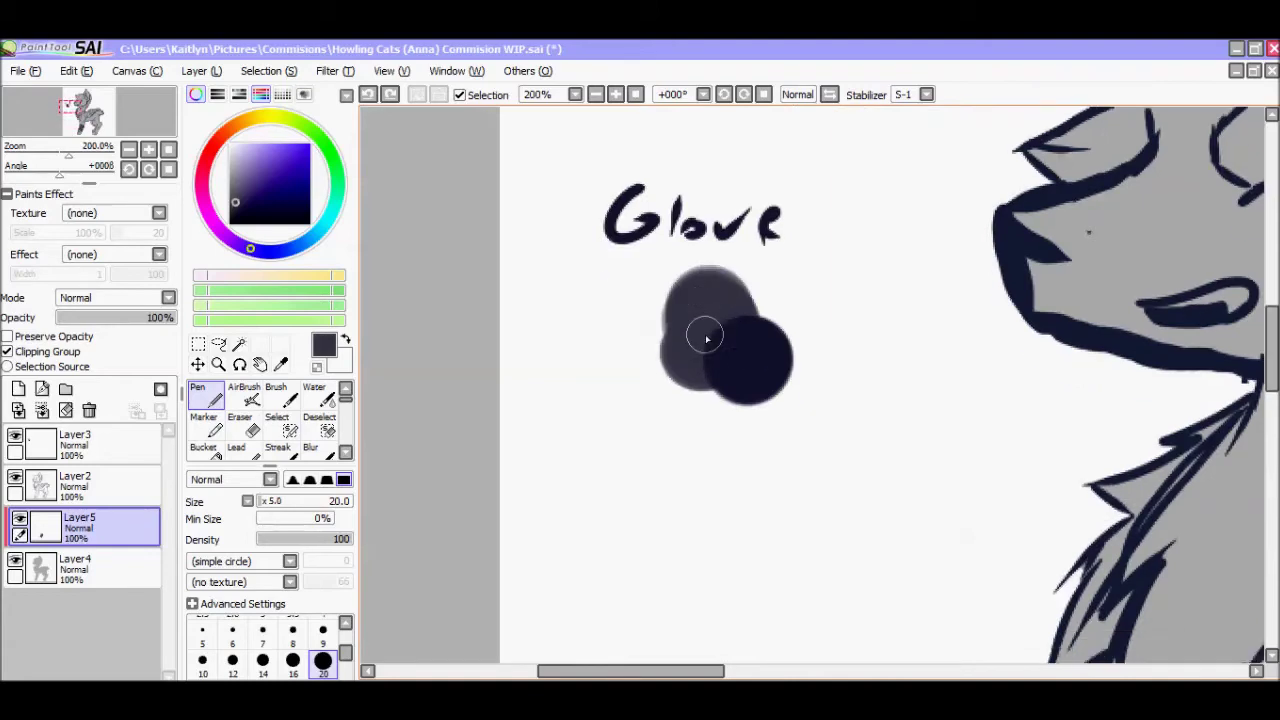
scroll(703, 336, "right", 5)
scroll(703, 336, "down", 10)
key("ctrl+z")
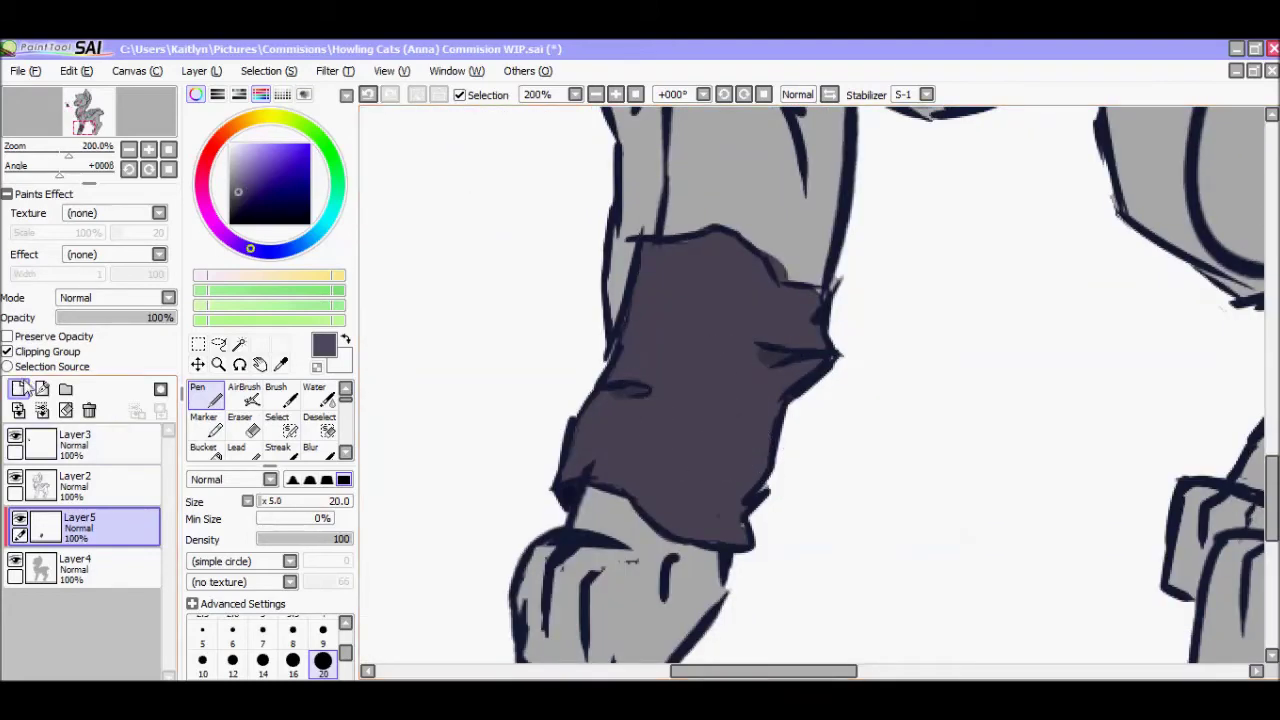
- Add a clipped layer above the glove colour and paint dark shading down the glove's rear side, softened with Blur
left_click(18, 389)
key("ctrl+z")
mouse_move(661, 515)
left_mouse_down()
mouse_move(743, 357)
mouse_move(739, 271)
left_mouse_up()
mouse_move(670, 532)
left_mouse_down()
mouse_move(731, 539)
mouse_move(817, 318)
mouse_move(749, 258)
mouse_move(763, 310)
mouse_move(731, 510)
left_mouse_up()
left_click(311, 450)
mouse_move(720, 250)
left_mouse_down()
mouse_move(729, 380)
mouse_move(722, 350)
left_mouse_up()
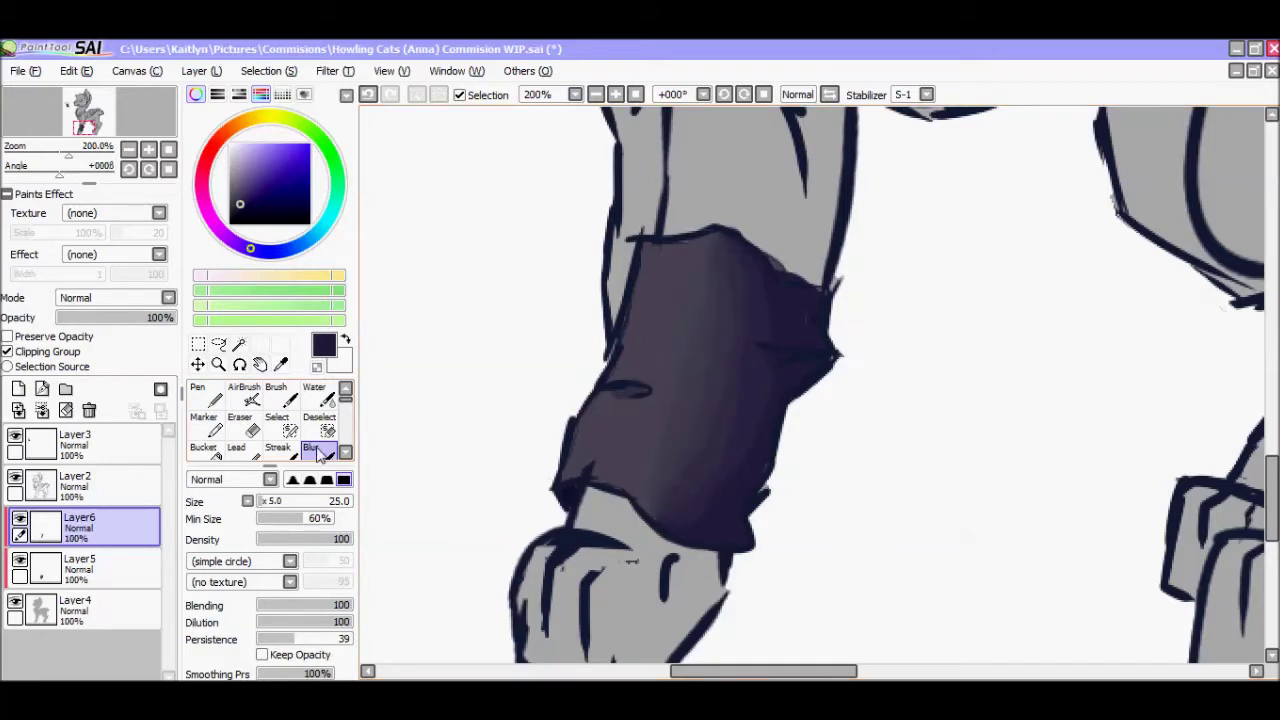
left_click(264, 173)
left_click(203, 450)
left_click(652, 446)
key("ctrl+z")
- Merge the glove's shading and colour layers down into the grey base layer
left_click(42, 410)
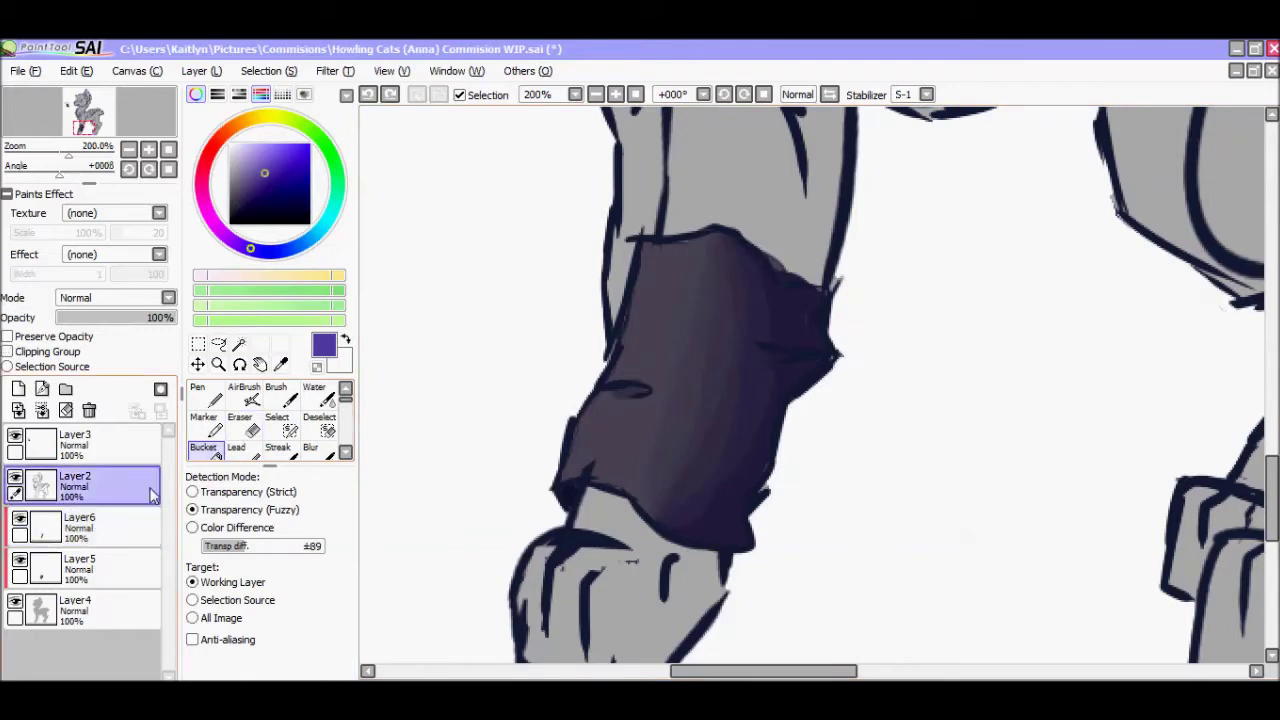
left_click(42, 410)
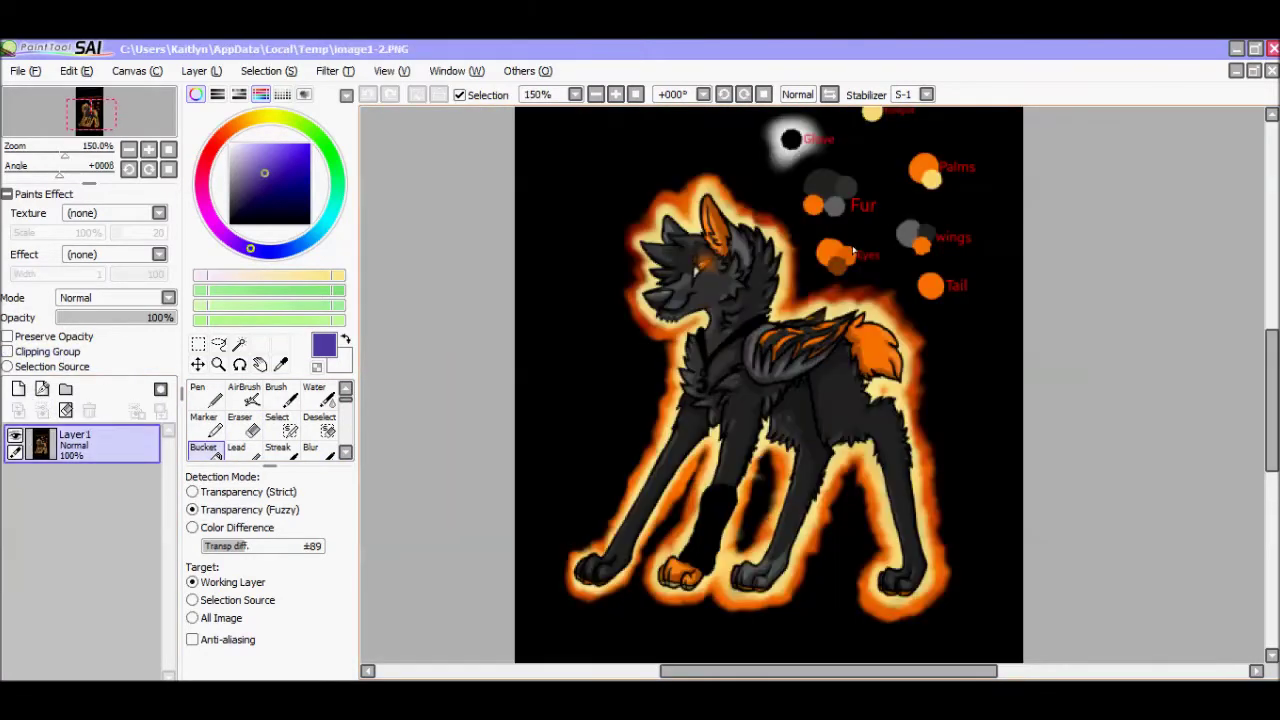
- Paint the whole folded wing medium grey on a new clipped layer, taking the colour from the reference image and using Pen size 45
scroll(853, 251, "up", 2)
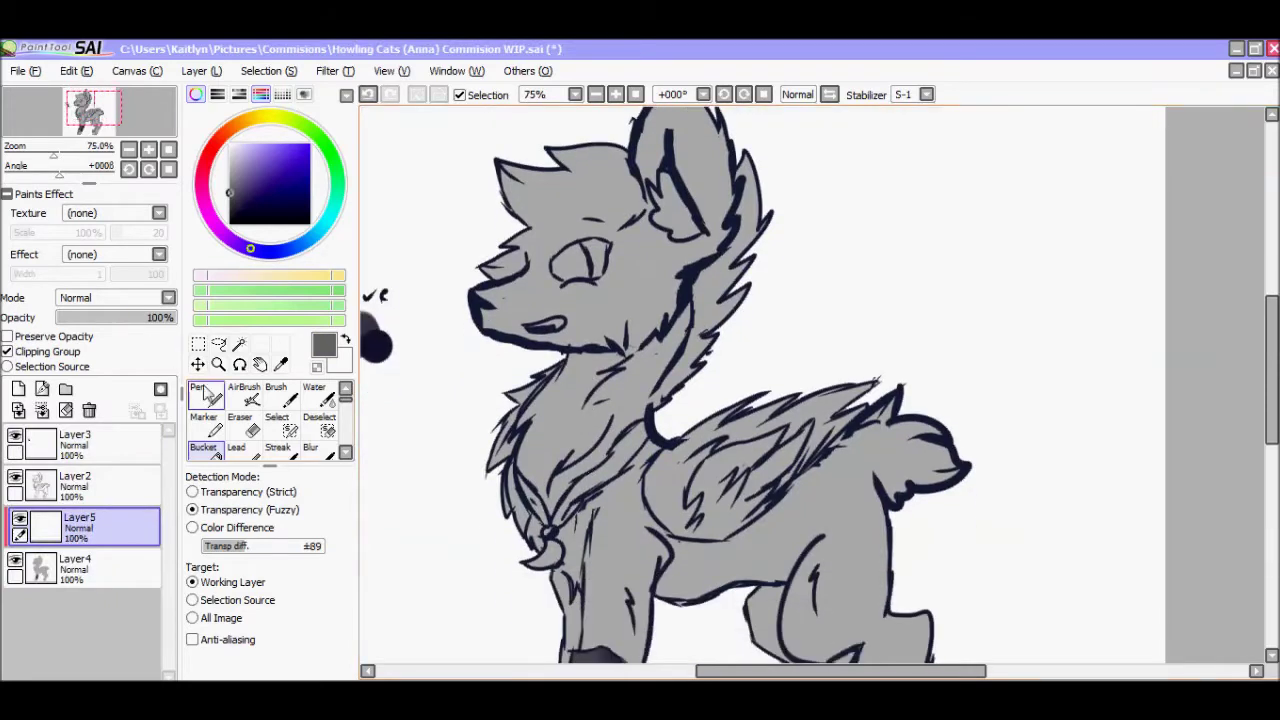
left_click(200, 393)
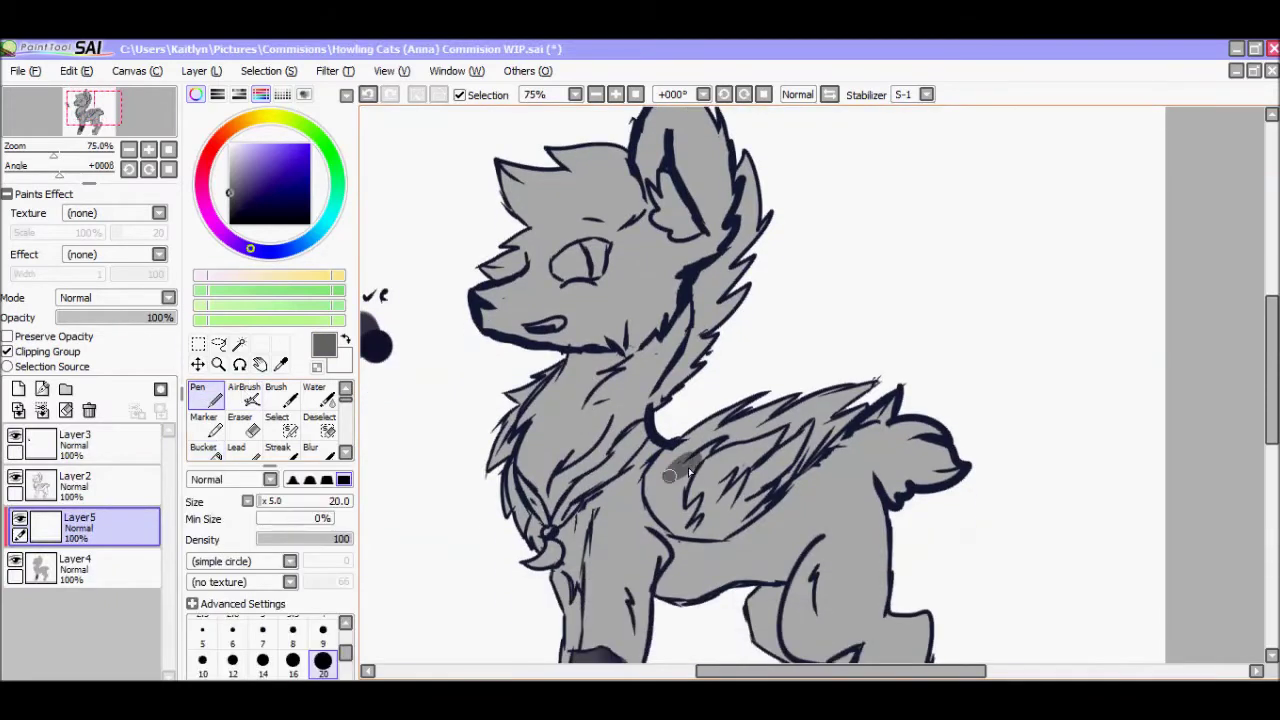
left_click_drag(268, 510, 300, 501)
mouse_move(690, 478)
left_mouse_down()
mouse_move(680, 520)
mouse_move(790, 478)
mouse_move(675, 497)
left_mouse_up()
key("ctrl+z")
mouse_move(732, 420)
left_mouse_down()
mouse_move(840, 419)
mouse_move(818, 447)
left_mouse_up()
mouse_move(758, 497)
left_mouse_down()
mouse_move(770, 490)
mouse_move(766, 455)
left_mouse_up()
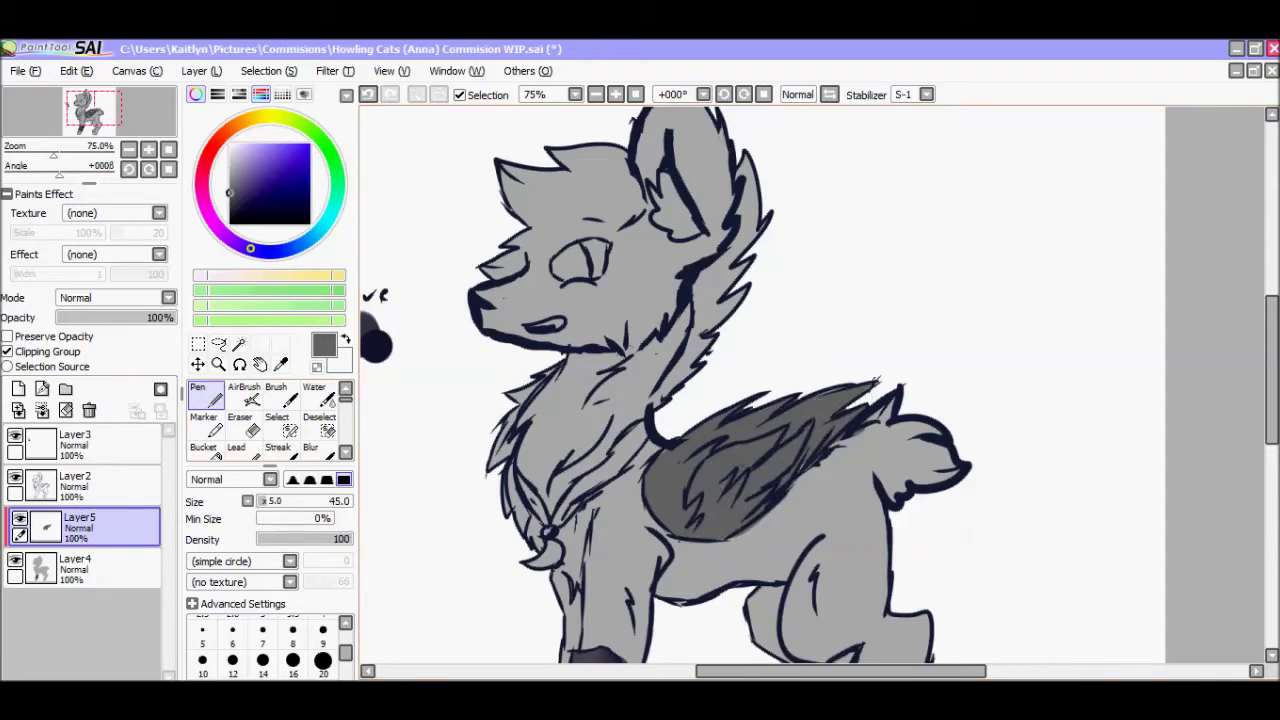
- Sample the dark grey wings swatch from the reference and paint it along the wing's upper edge with the Pen at size 20
left_click(564, 679)
left_click(789, 334, "alt")
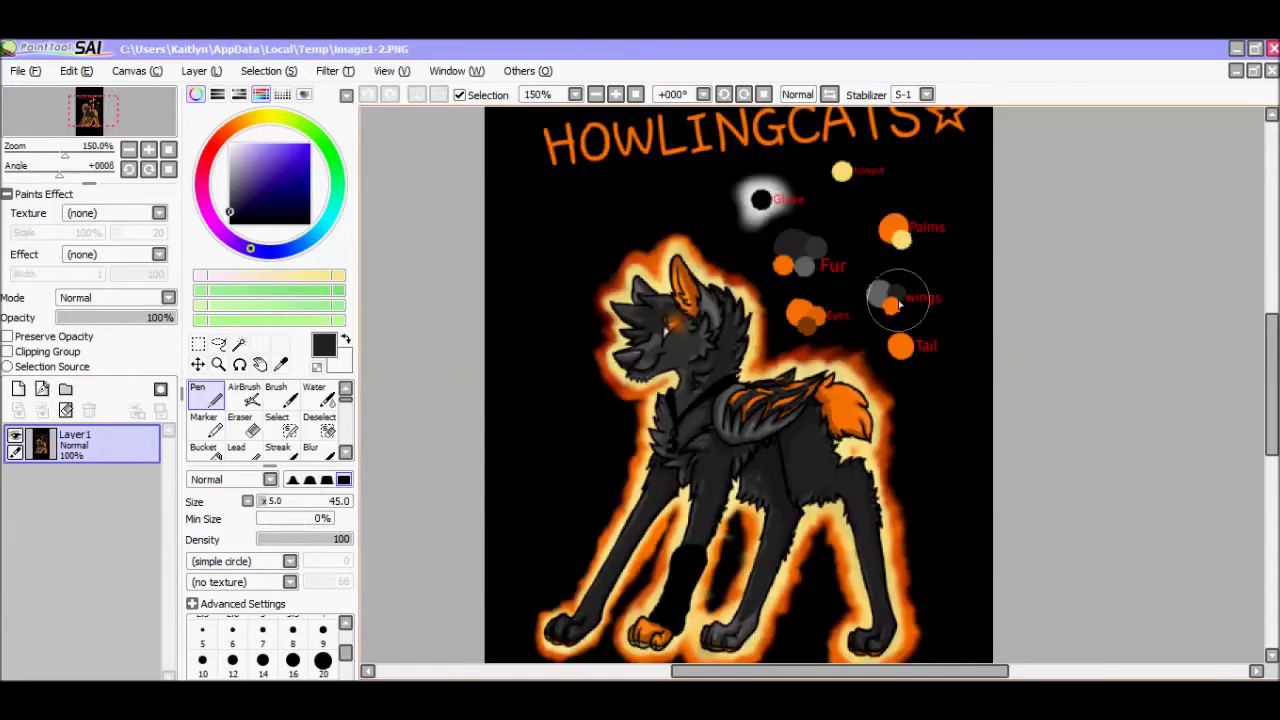
left_click(440, 679)
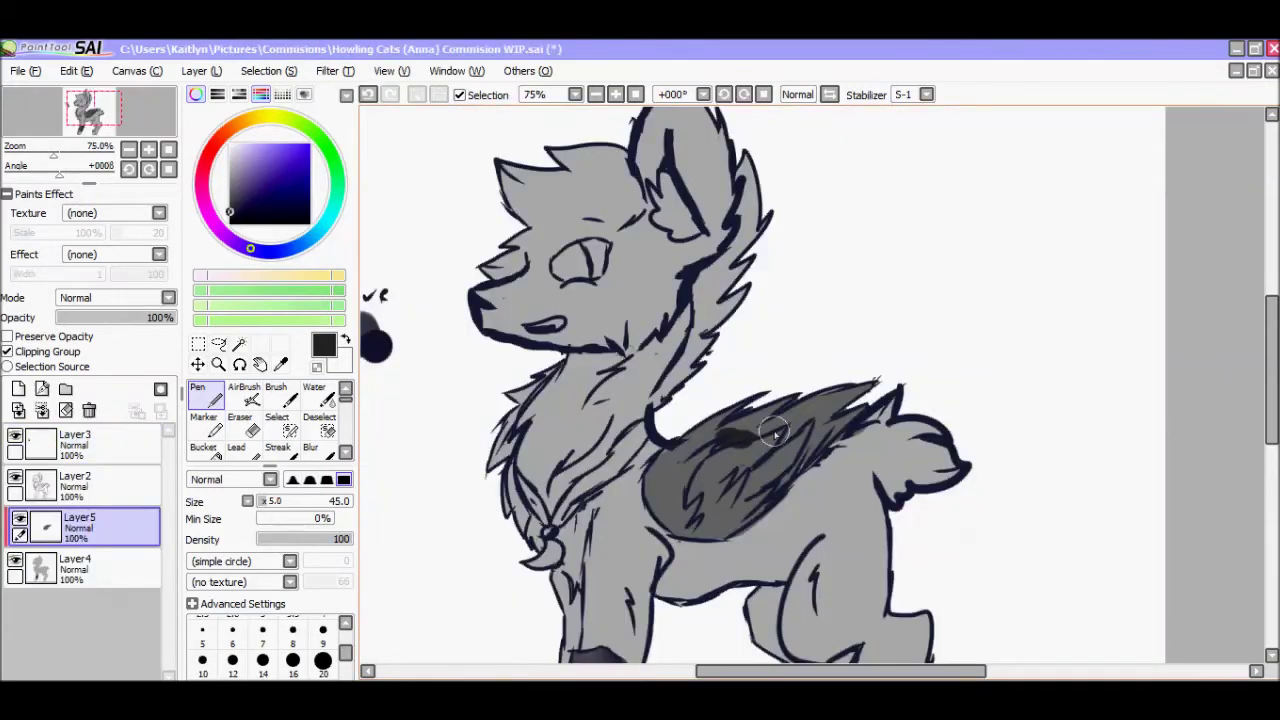
key("ctrl+z")
key("ctrl+plus")
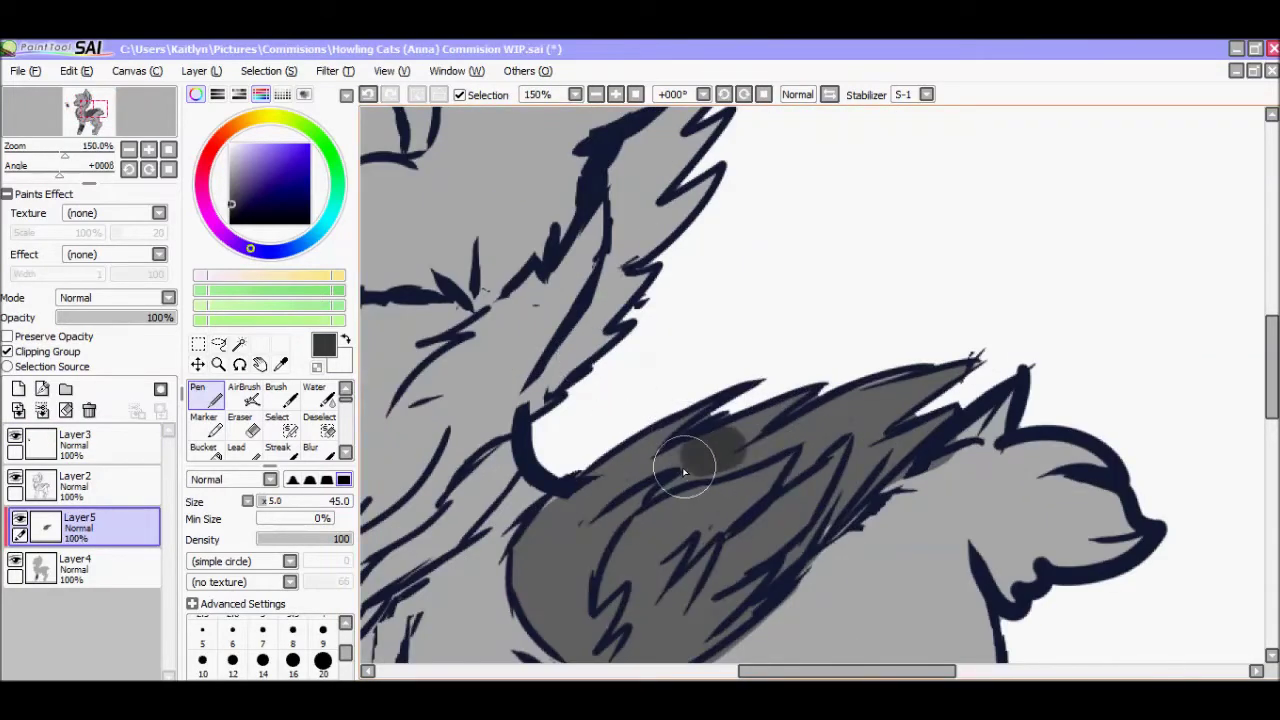
left_click_drag(684, 471, 766, 443)
key("bracketleft")
key("bracketleft")
key("bracketleft")
key("bracketleft")
key("bracketleft")
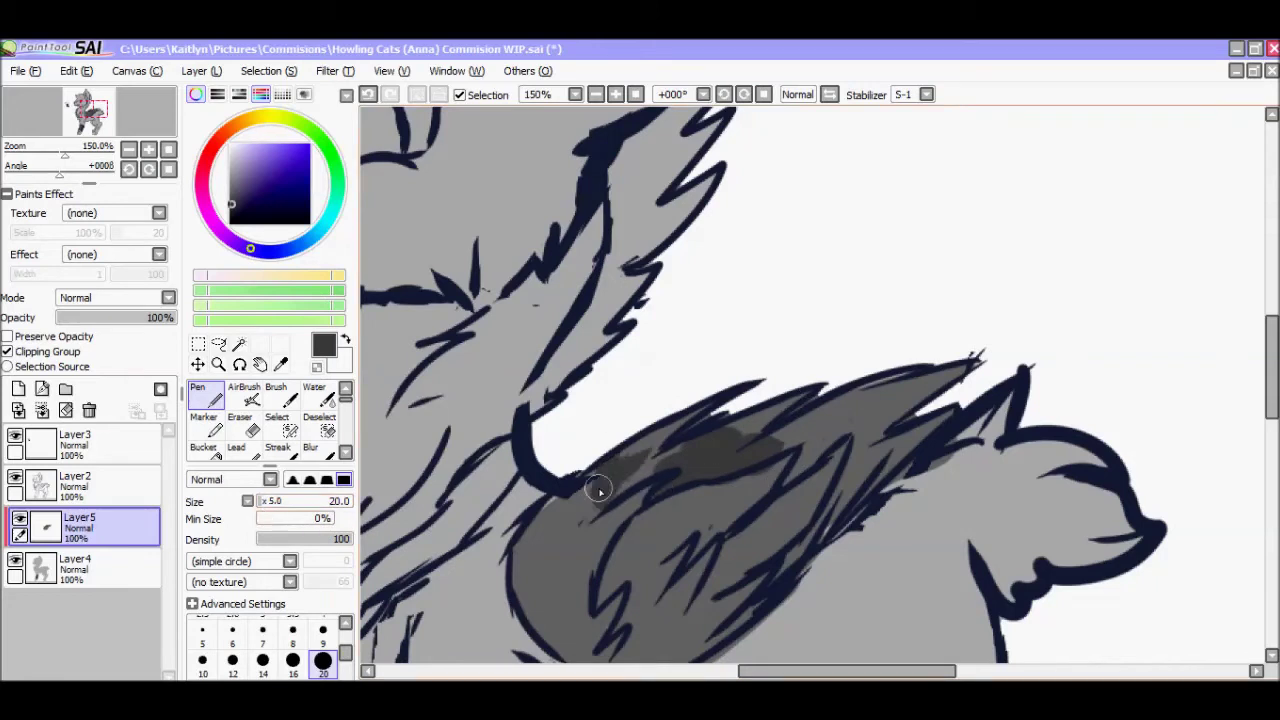
left_click_drag(600, 490, 651, 457)
- Blur the dark grey into the wing's shoulder and extend it over the long feathers
key("b")
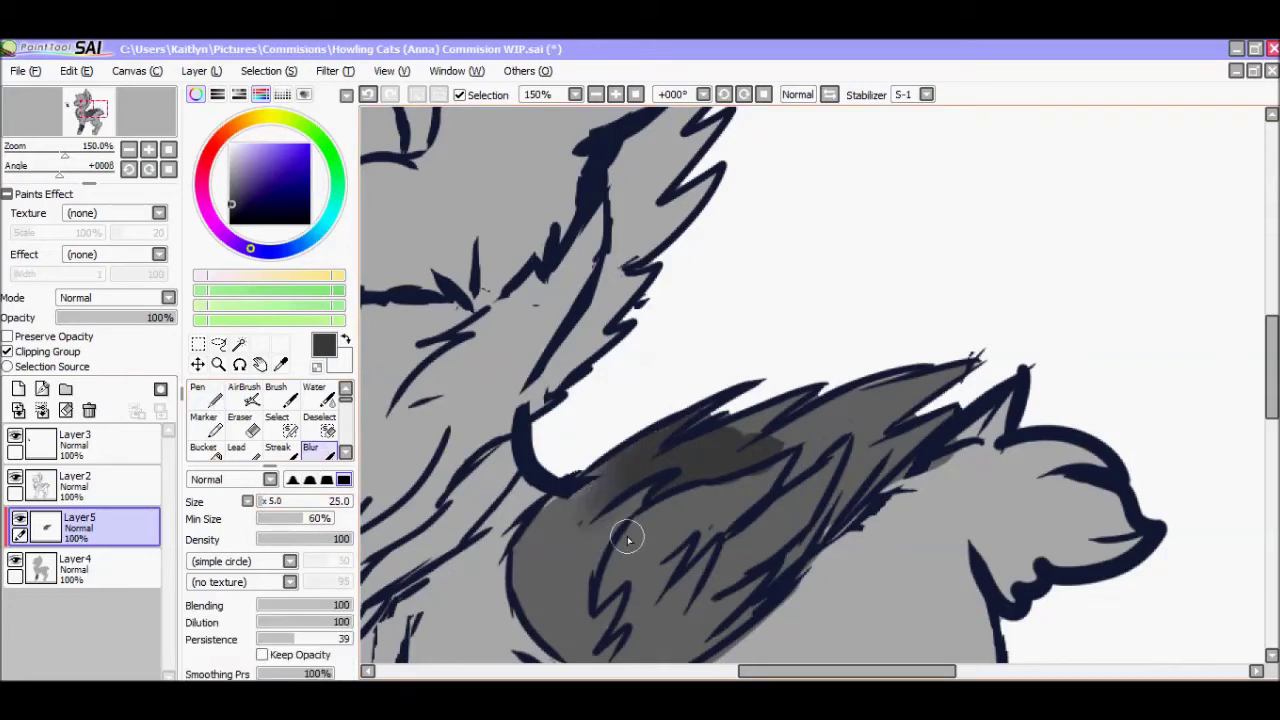
key("n")
mouse_move(801, 550)
left_mouse_down()
mouse_move(893, 456)
mouse_move(829, 445)
left_mouse_up()
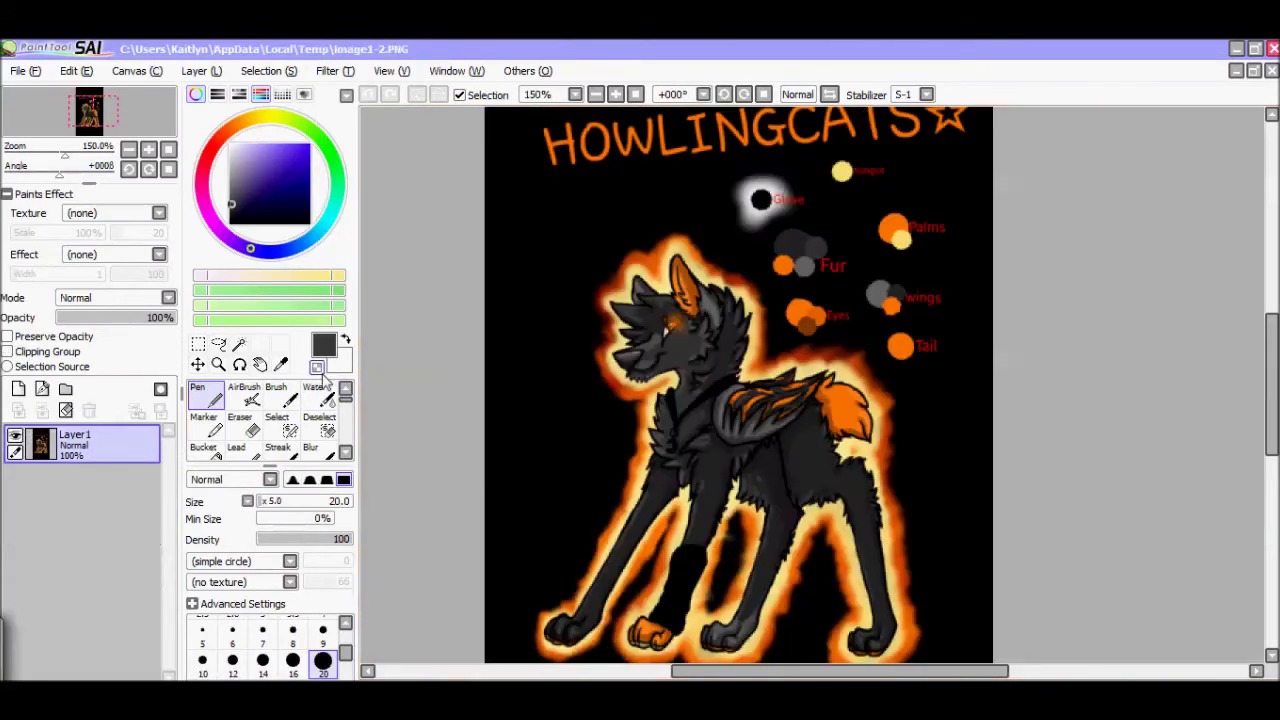
- Sample the orange wings swatch from the reference and paint orange markings on three of the long feathers
left_click(280, 364)
left_click(205, 395)
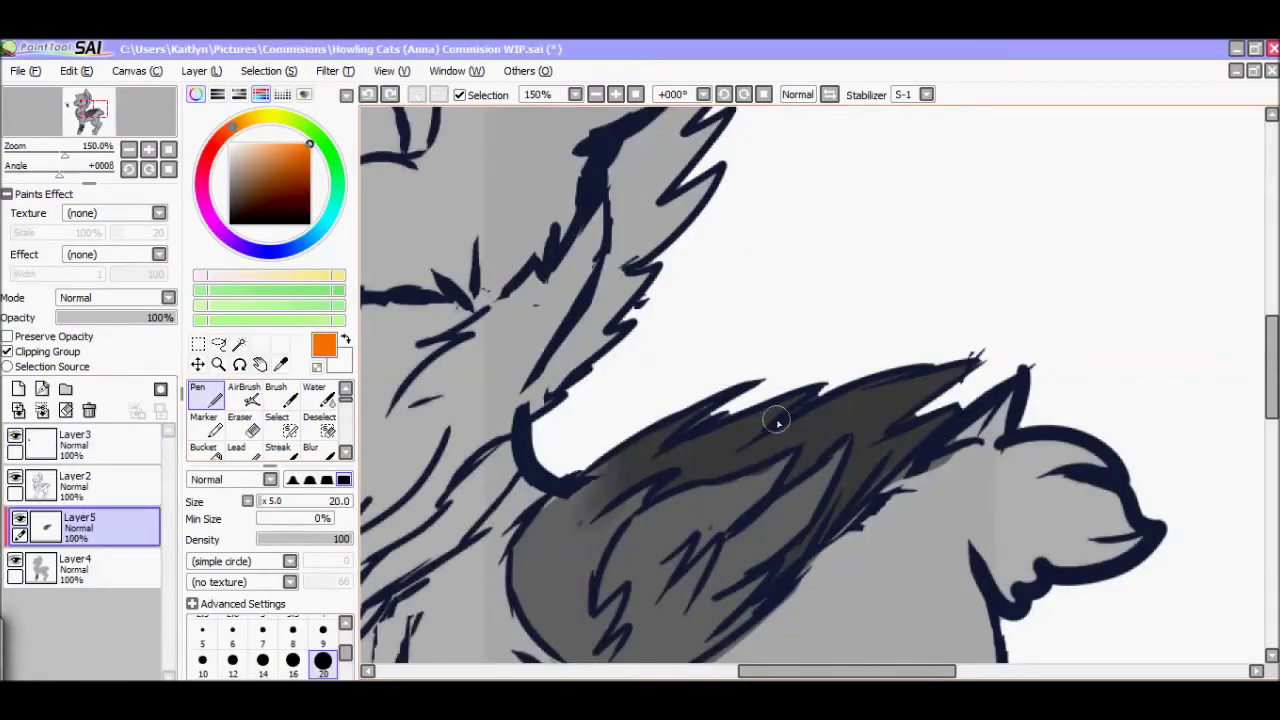
left_click_drag(785, 398, 680, 480)
left_click_drag(933, 423, 929, 425)
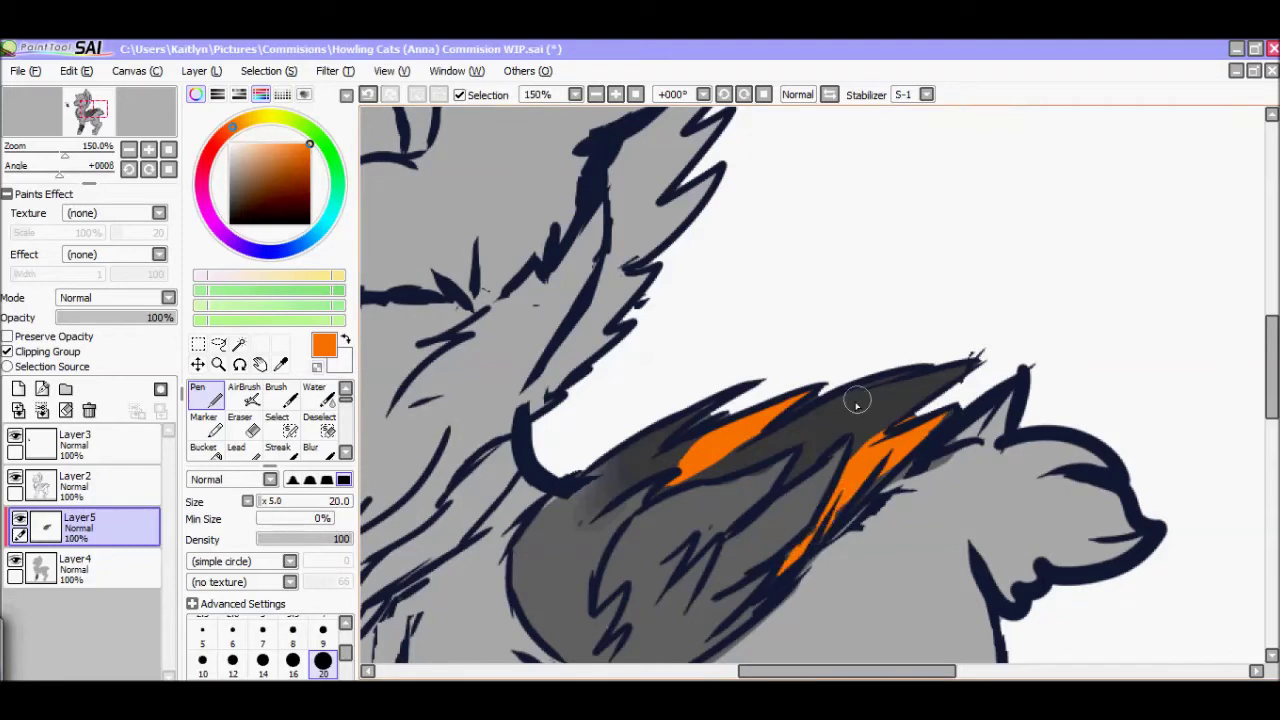
left_click_drag(815, 430, 962, 377)
- Soften the inner edges of the orange feather markings into the dark grey with Blur
key("b")
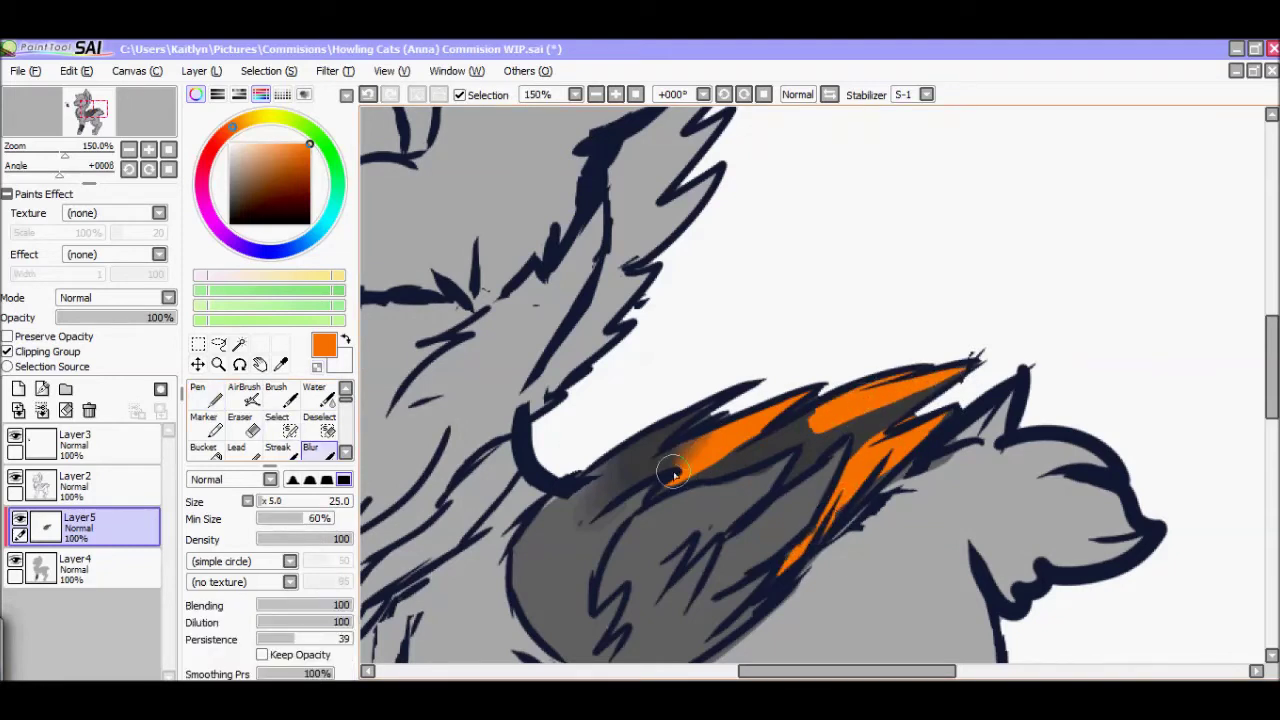
mouse_move(903, 393)
left_mouse_down()
mouse_move(851, 419)
mouse_move(876, 422)
mouse_move(820, 448)
mouse_move(890, 419)
mouse_move(915, 382)
mouse_move(960, 370)
left_mouse_up()
key("n")
key("b")
key("ctrl+z")
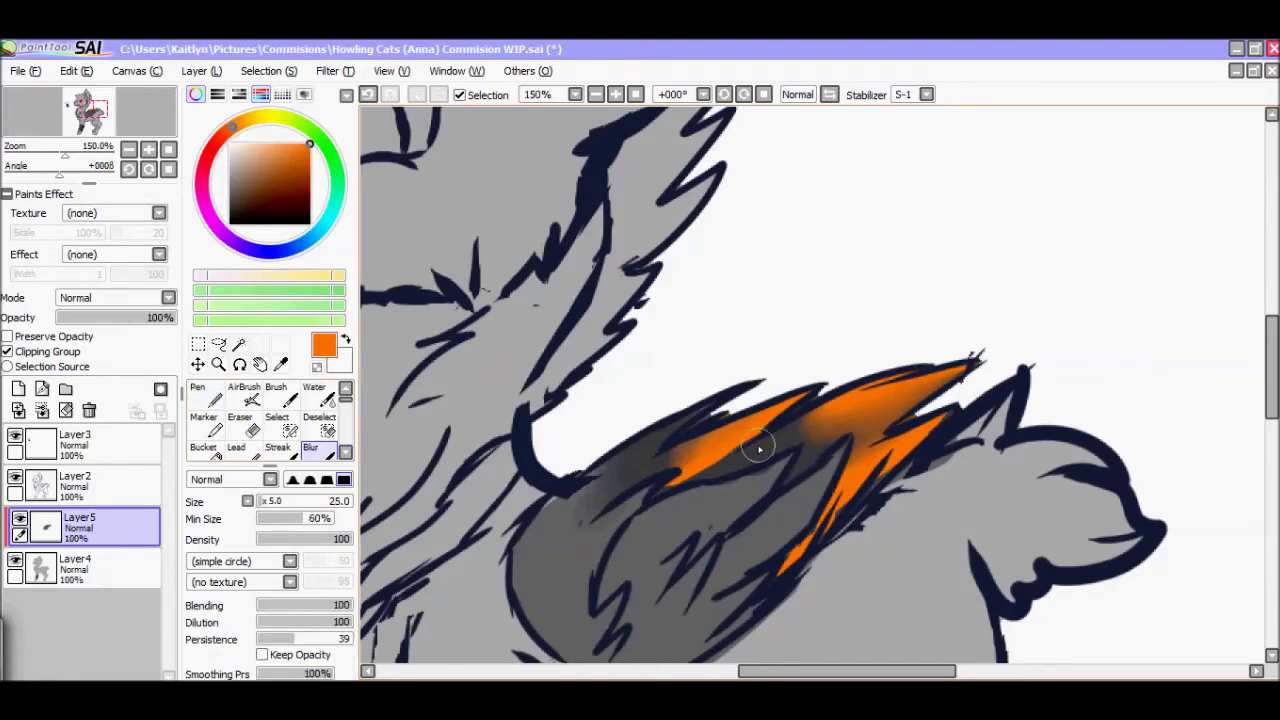
- Add a new clipped layer above the wing colours and set its blending mode to Overlay
scroll(714, 405, "down", 2)
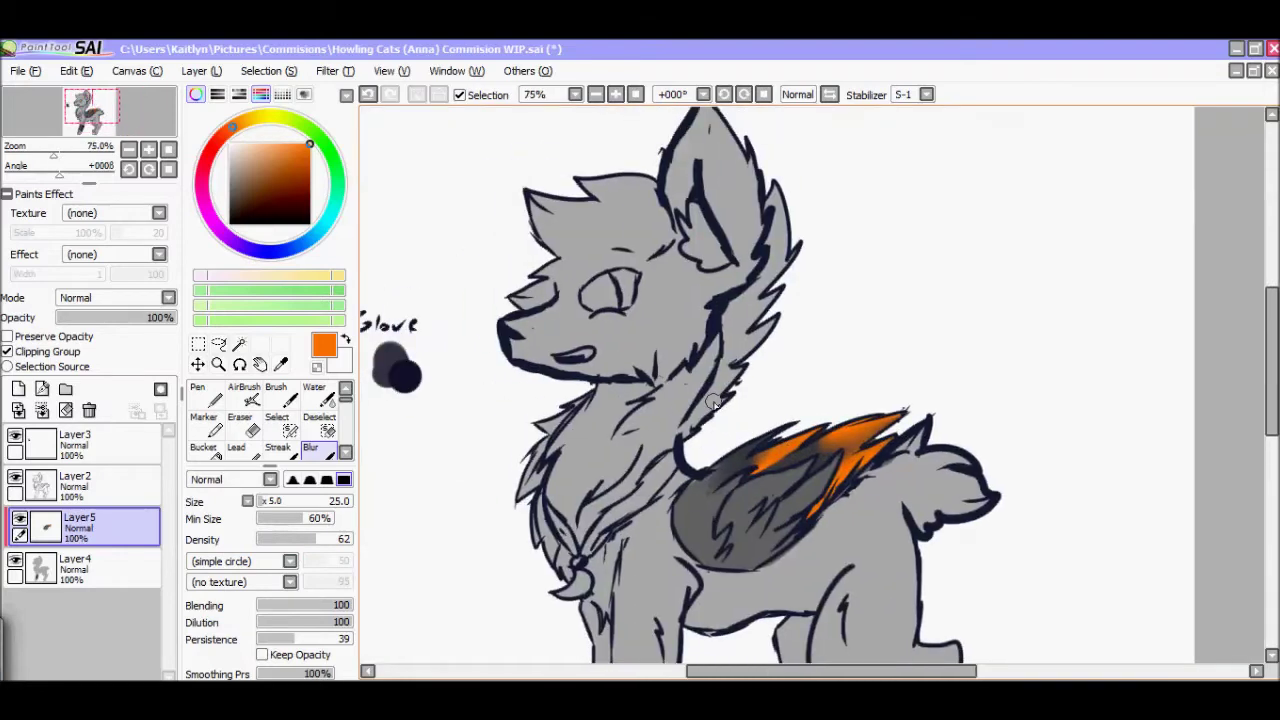
scroll(714, 405, "up", 1)
left_click(18, 388)
left_click(210, 395)
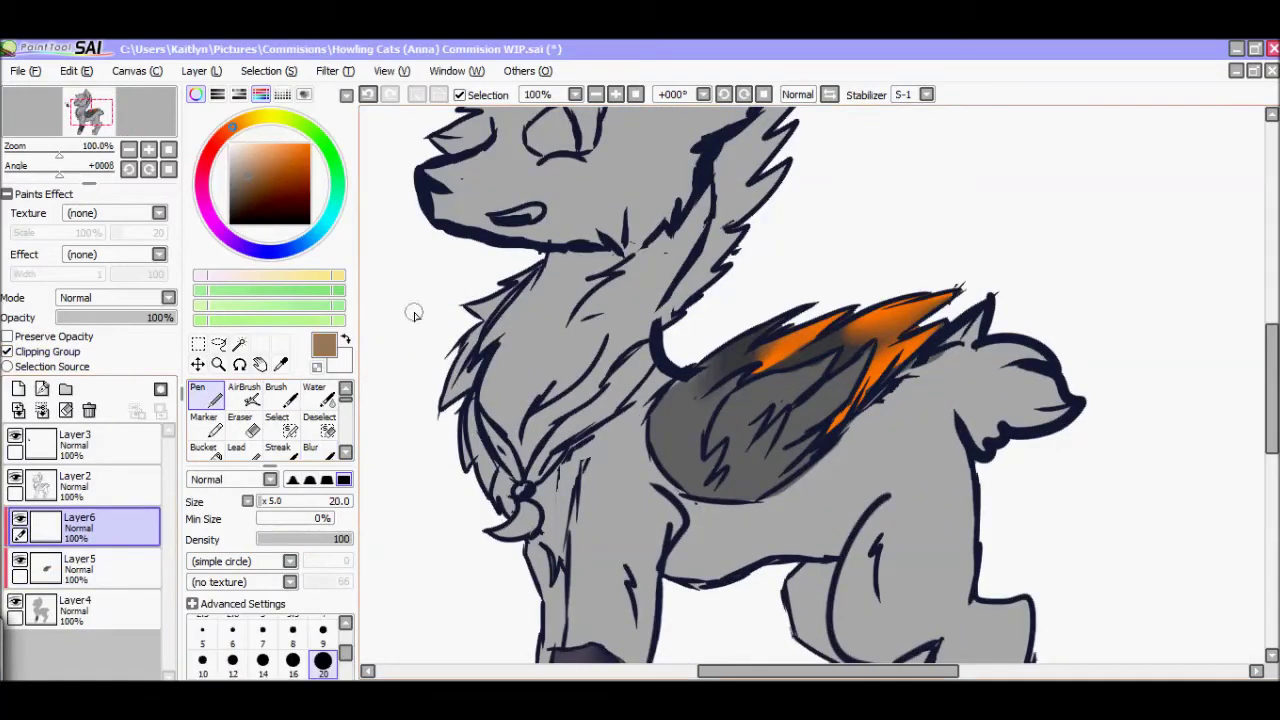
left_click(216, 398, "alt")
left_click(205, 390)
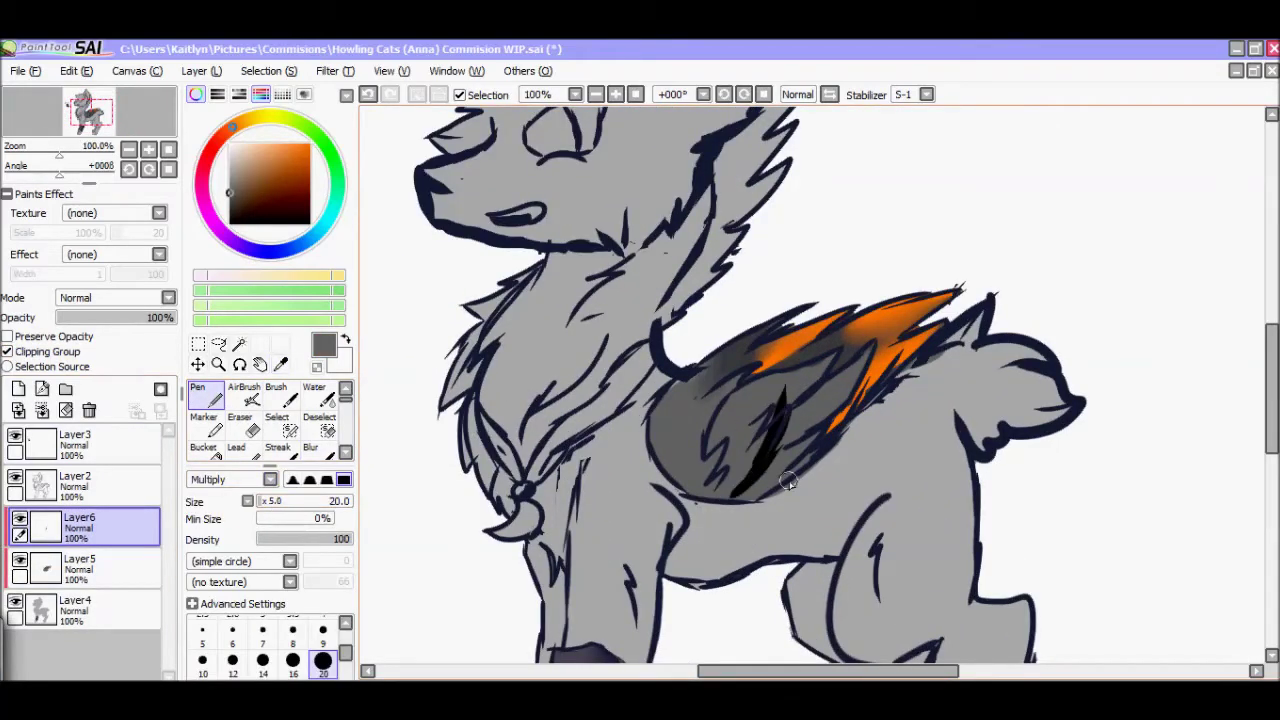
left_click(115, 297)
left_click(80, 344)
- Paint grey overlay shading across the feathers and wing shoulder with the Pen at size 70 and soften it with Blur
left_click_drag(733, 473, 825, 312)
left_click(343, 502)
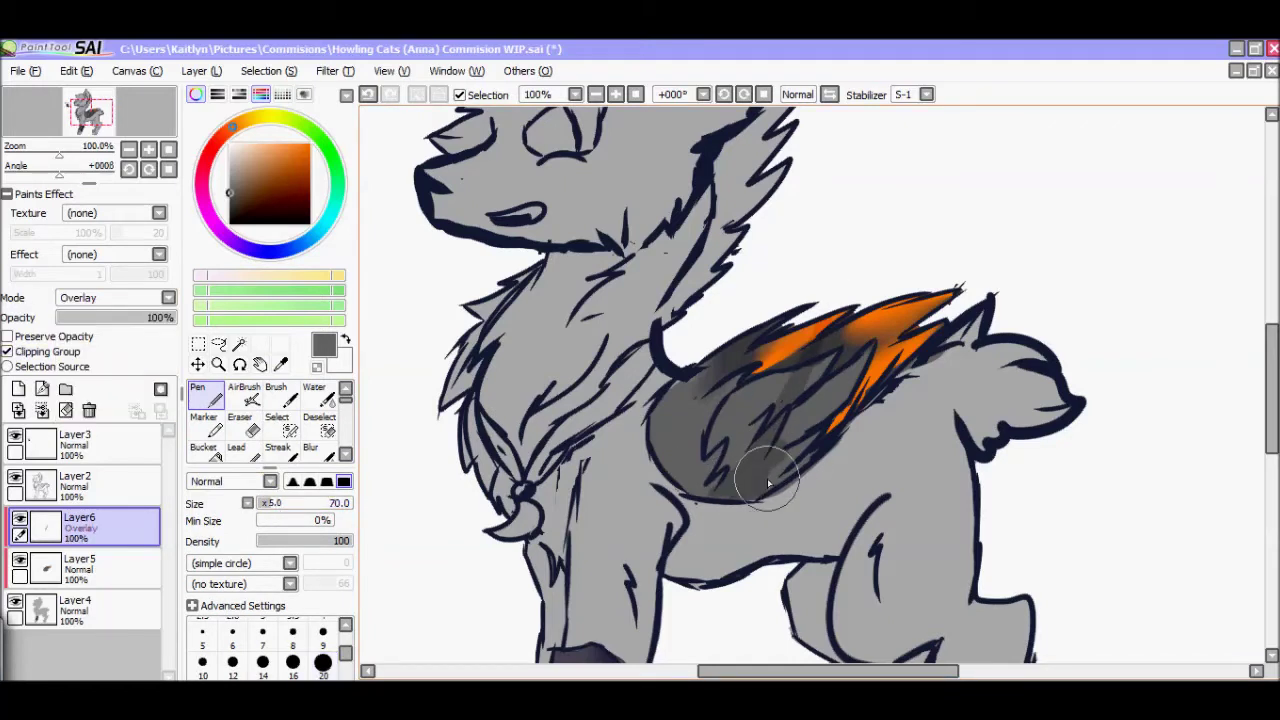
left_click_drag(767, 484, 857, 286)
left_click_drag(690, 400, 920, 287)
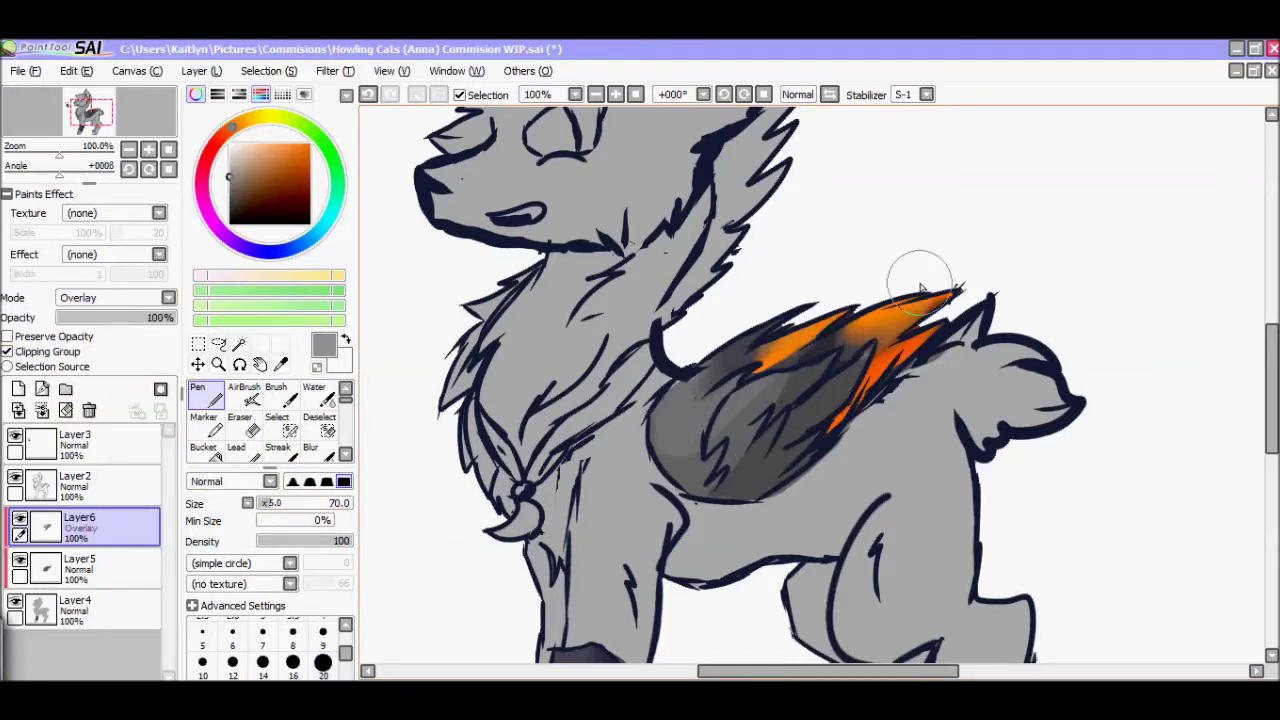
left_click(310, 447)
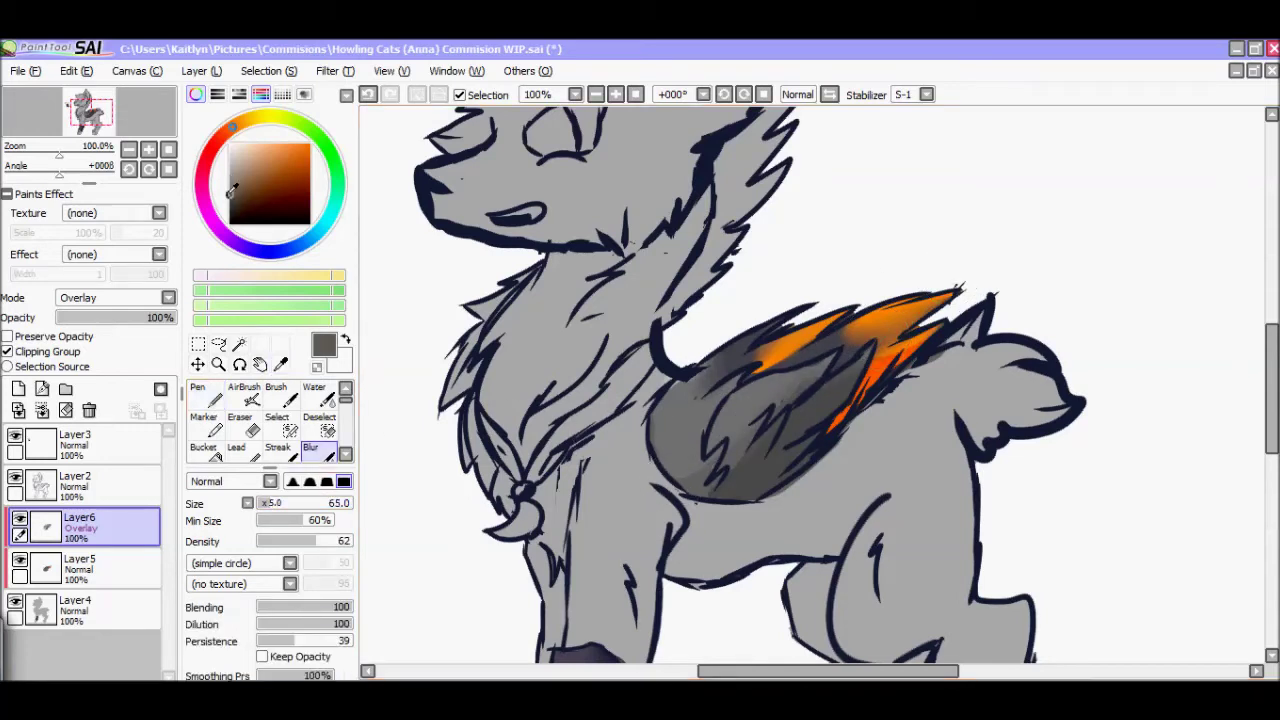
- Paint darker overlay shading along the lower feathers up to the orange tips and blend it with Blur
left_click(205, 400)
left_click_drag(740, 480, 930, 310)
left_click(310, 447)
left_click_drag(780, 390, 880, 310)
- Add lighter grey overlay highlights around the wing's shoulder and blend them with Blur
left_click(208, 404)
mouse_move(790, 450)
left_mouse_down()
mouse_move(728, 478)
mouse_move(509, 523)
mouse_move(701, 503)
mouse_move(685, 510)
mouse_move(715, 555)
mouse_move(483, 390)
mouse_move(661, 450)
mouse_move(634, 437)
mouse_move(675, 427)
left_mouse_up()
key("b")
key("n")
left_click(552, 395, "alt")
key("b")
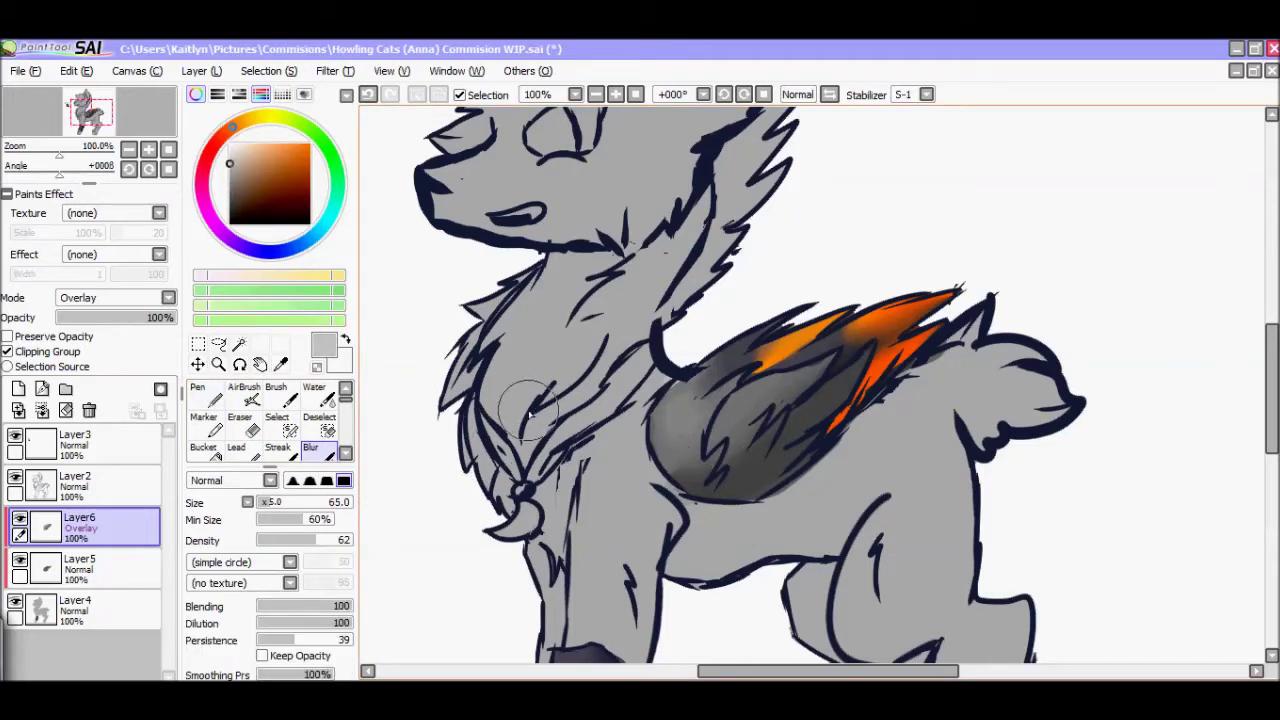
- Merge the overlay shading and wing colour layers down into the base layer
key("ctrl+e")
key("n")
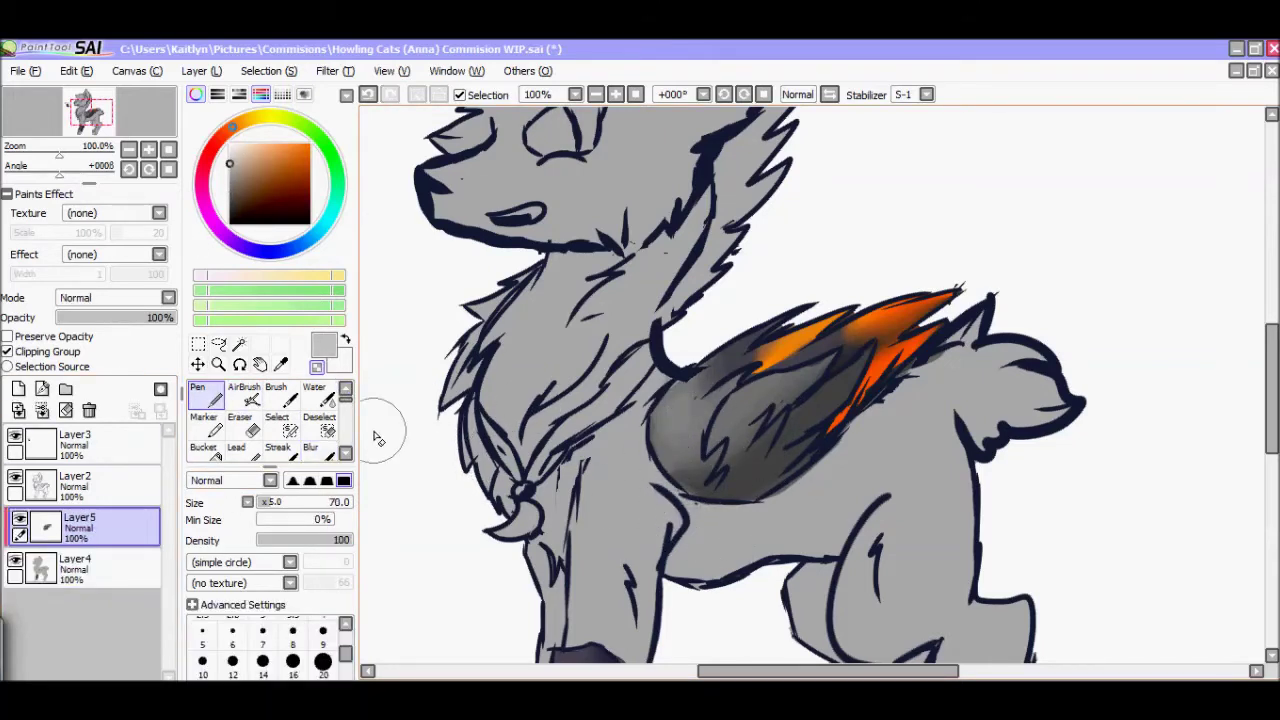
key("ctrl+e")
- Sample the dark fur grey from the reference image and set up a new layer clipped to the base layer
key("Page_Down")
scroll(632, 392, "up", 2)
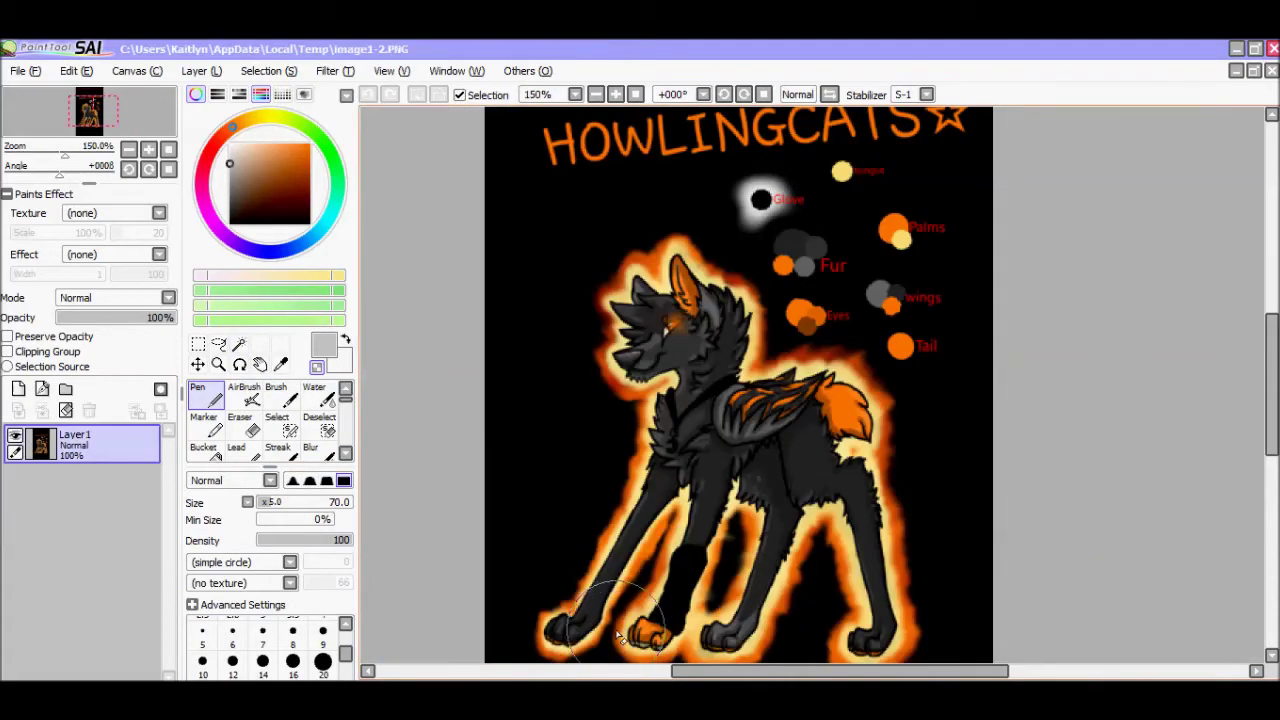
scroll(752, 578, "up", 1)
left_click(945, 265, "alt")
left_click(805, 140, "alt")
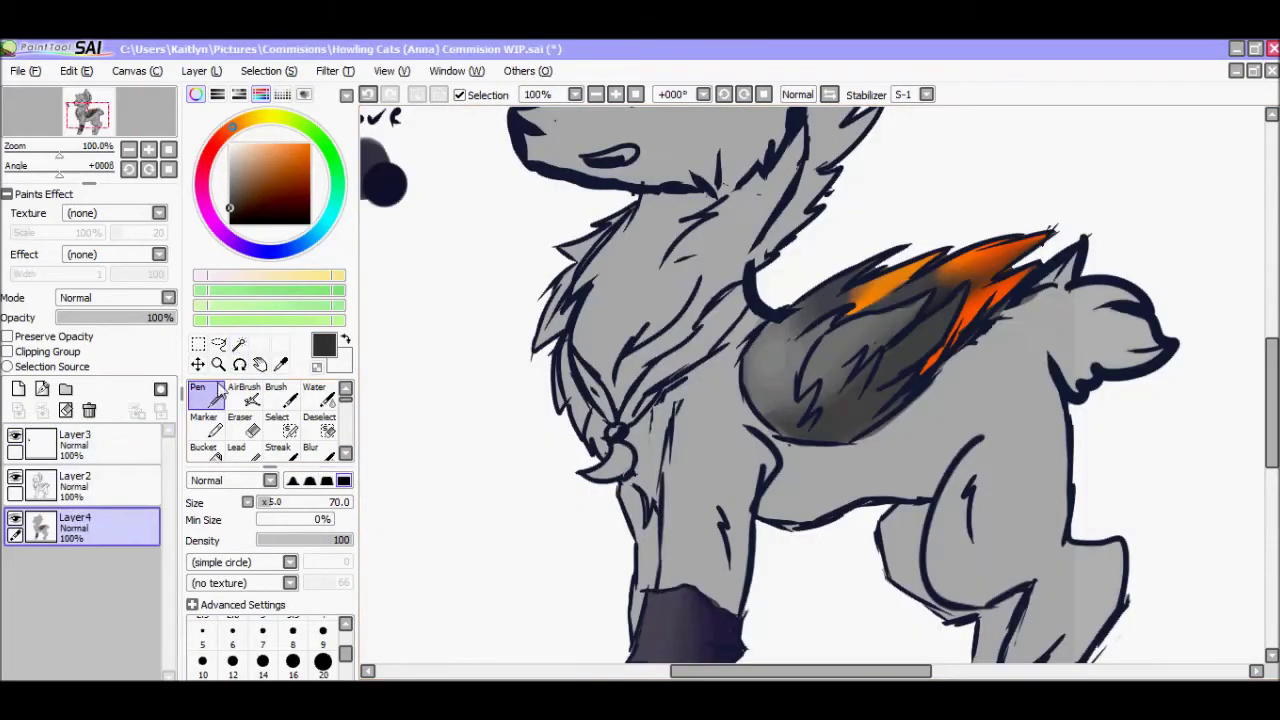
left_click_drag(620, 320, 575, 470)
key("ctrl+z")
left_click(8, 351)
- Paint the chest, neck, legs, body and tail dark grey with the Pen at size 70
mouse_move(600, 370)
left_mouse_down()
mouse_move(580, 450)
mouse_move(605, 290)
mouse_move(600, 500)
left_mouse_up()
scroll(666, 449, "down", 5)
left_click_drag(666, 449, 677, 551)
left_click_drag(920, 510, 978, 553)
mouse_move(1078, 428)
left_mouse_down()
mouse_move(994, 234)
mouse_move(831, 251)
mouse_move(1091, 194)
left_mouse_up()
scroll(1091, 194, "up", 5)
mouse_move(895, 447)
left_mouse_down()
mouse_move(700, 410)
mouse_move(800, 230)
left_mouse_up()
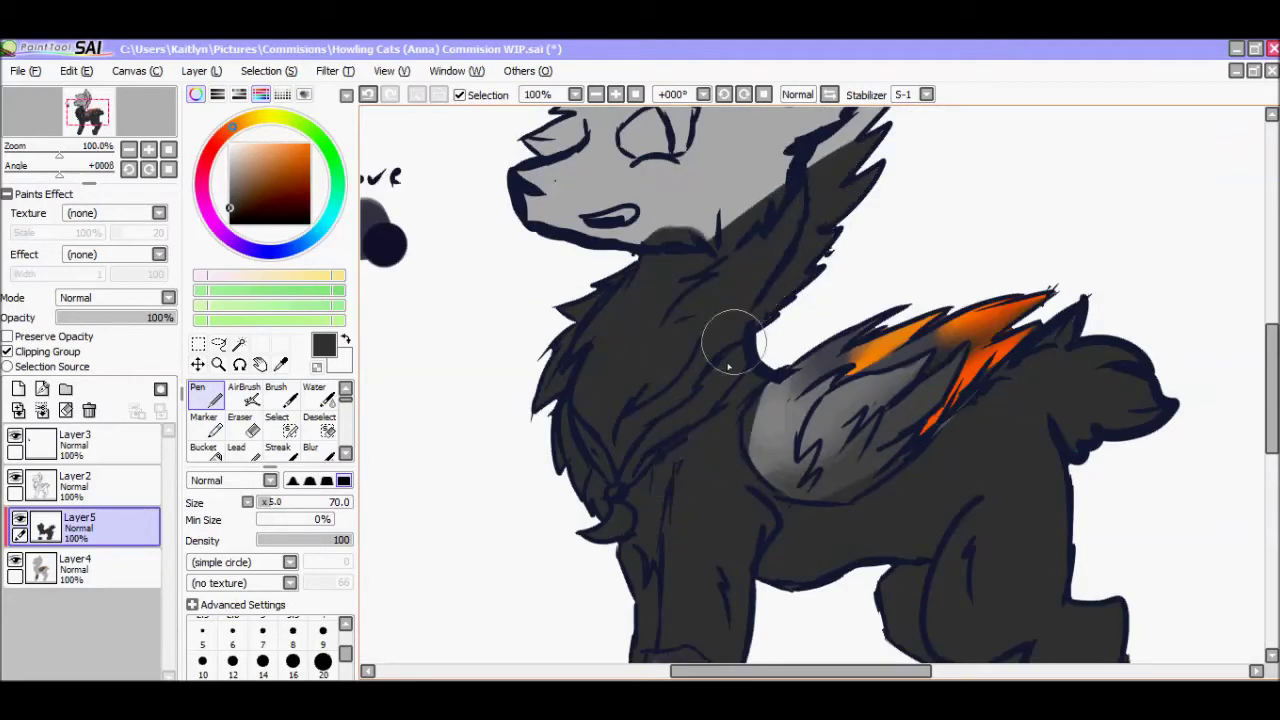
- Erase the dark fur colour from the glove and the wing using the transparent colour
left_click(316, 366)
scroll(316, 366, "down", 3)
left_click_drag(740, 550, 662, 537)
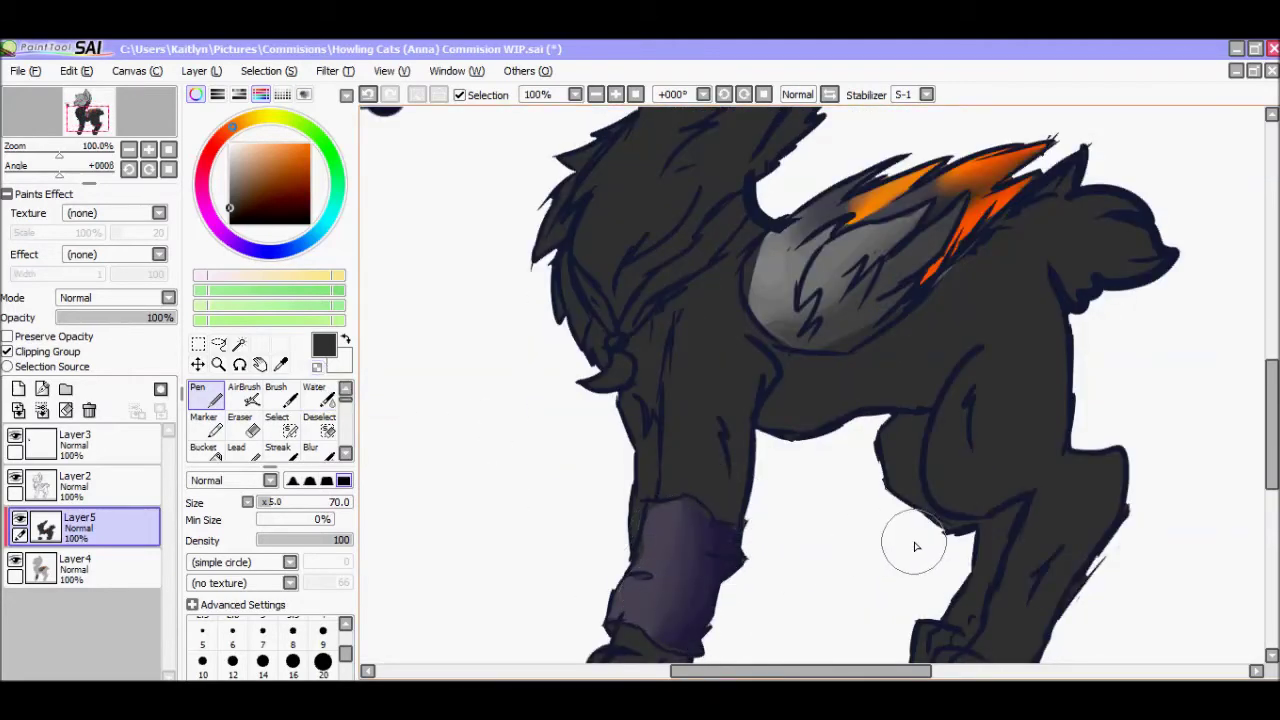
scroll(914, 543, "up", 3)
left_click_drag(838, 545, 800, 620)
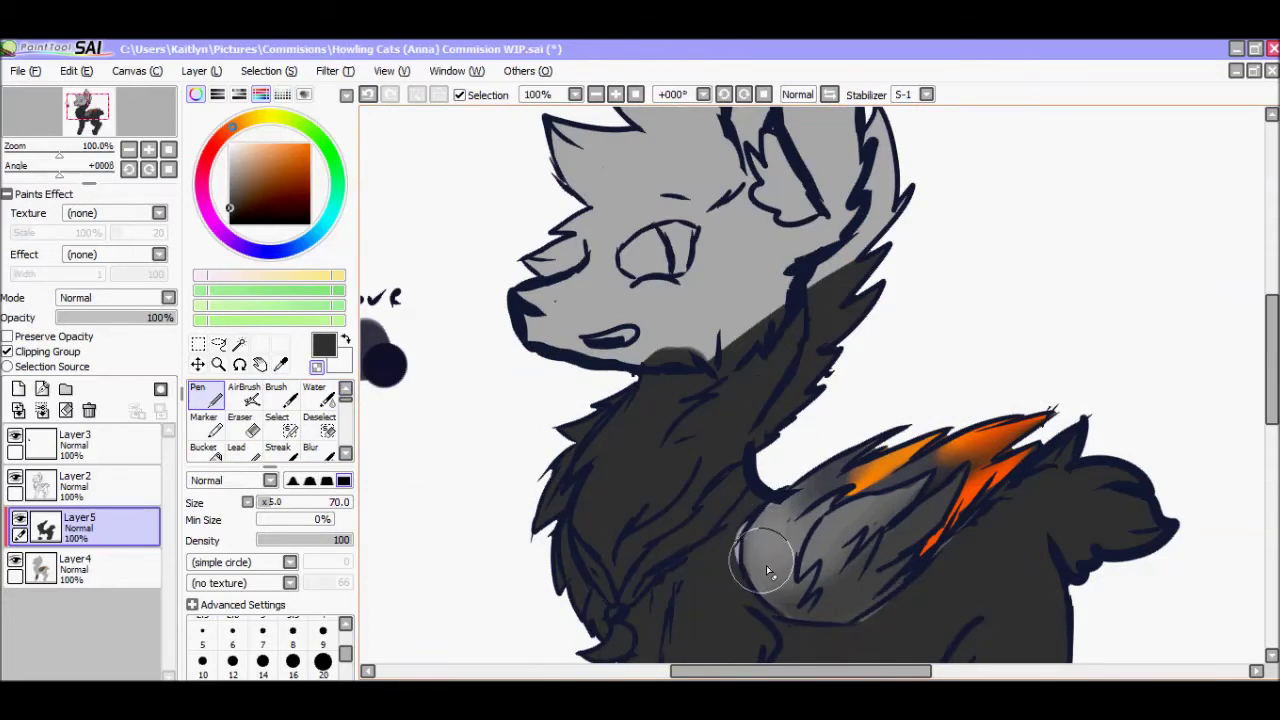
- Paint the head, ears and neck ruff dark grey with the Pen, leaving the eye and open mouth uncovered
mouse_move(718, 568)
left_mouse_down()
mouse_move(600, 380)
mouse_move(586, 251)
mouse_move(540, 200)
left_mouse_up()
scroll(520, 171, "up", 2)
left_click(203, 447)
left_click(720, 420)
key("ctrl+z")
left_click(197, 395)
left_click_drag(860, 250, 700, 200)
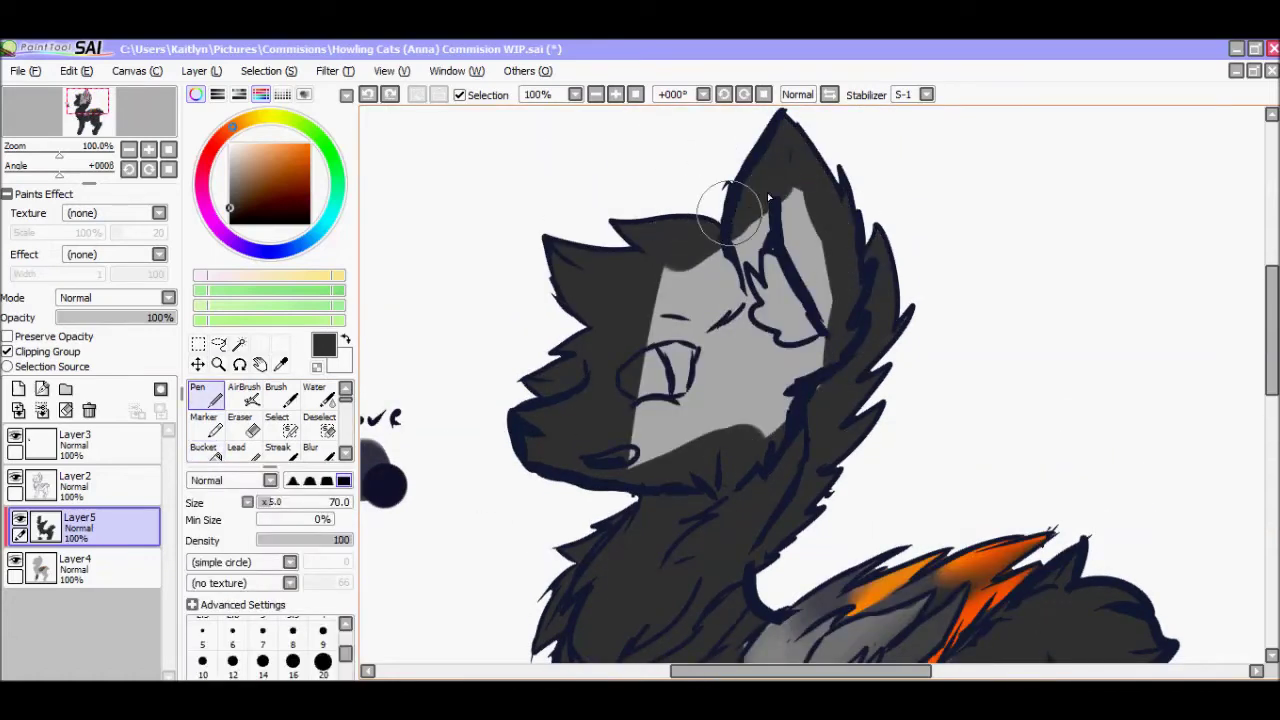
left_click(203, 447)
left_click(720, 360)
left_click(197, 395)
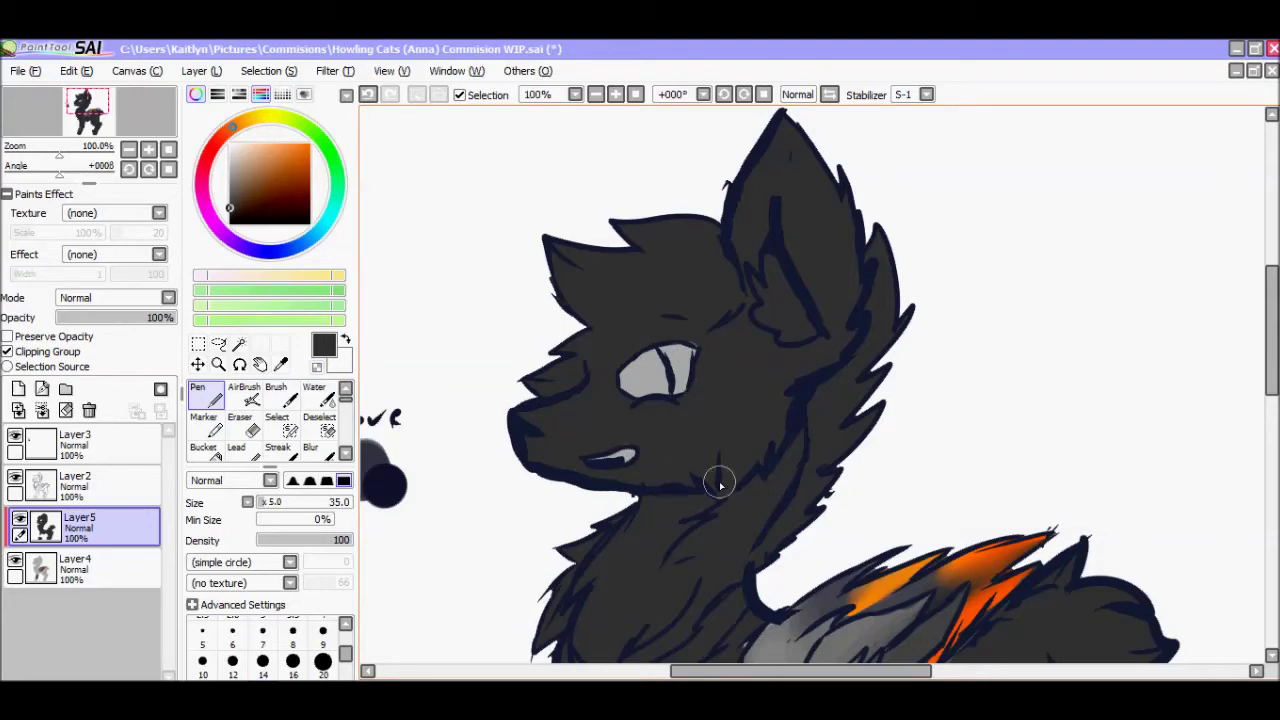
scroll(720, 485, "down", 5)
scroll(720, 485, "up", 5)
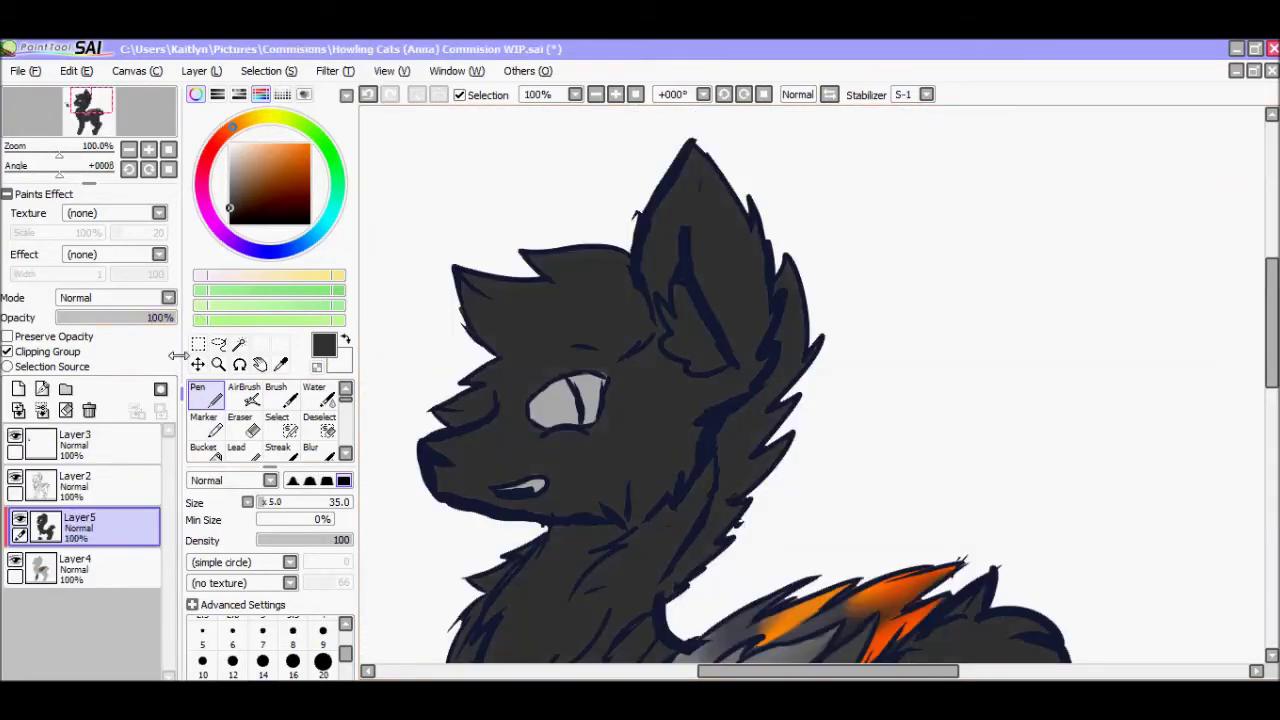
key("ctrl+u")
key("Escape")
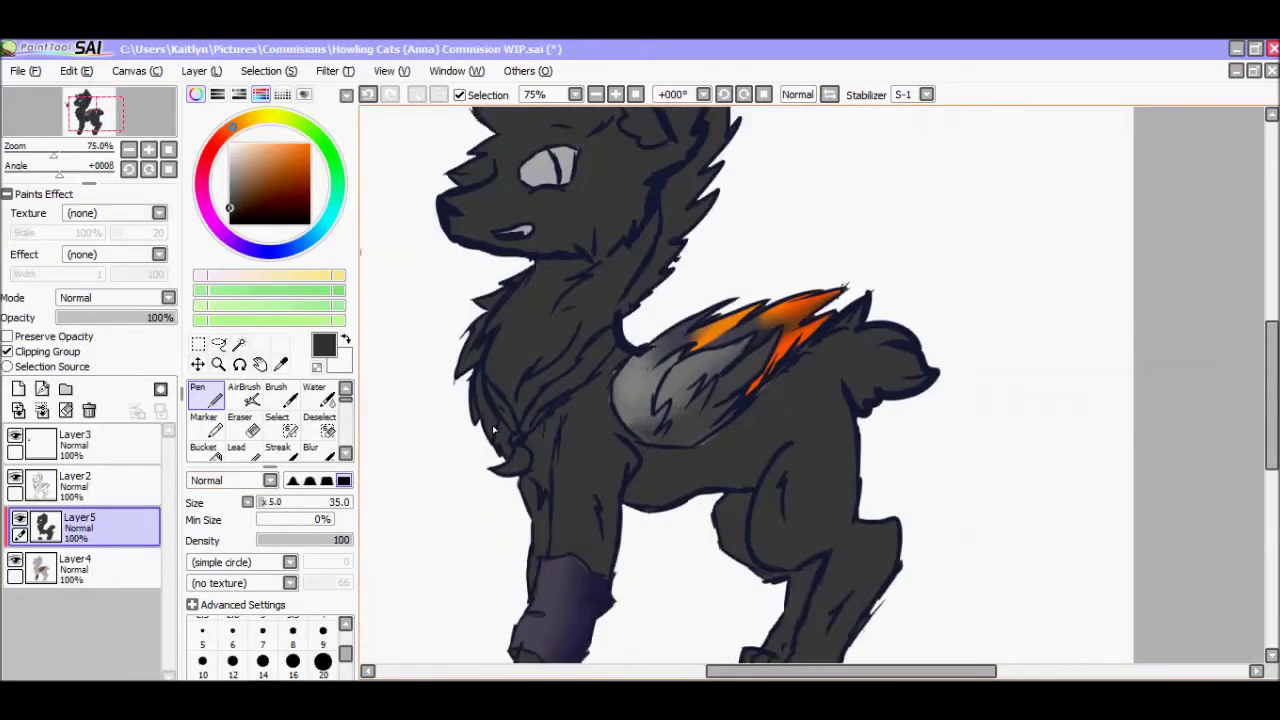
scroll(493, 430, "up", 1)
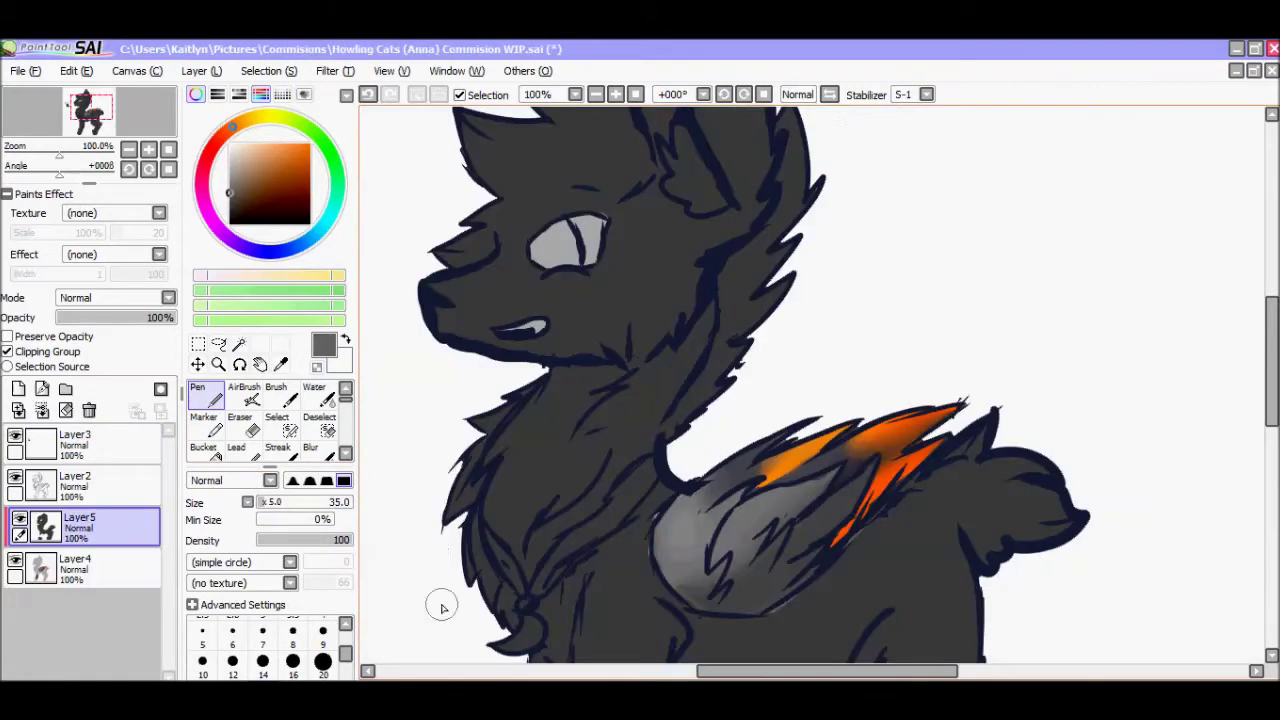
- Add a new layer clipped to the base and paint a lighter grey cheek highlight, softened with Blur at size 65
left_click(18, 389)
left_click(7, 351)
left_click(580, 305)
left_click(315, 447)
left_click(568, 318)
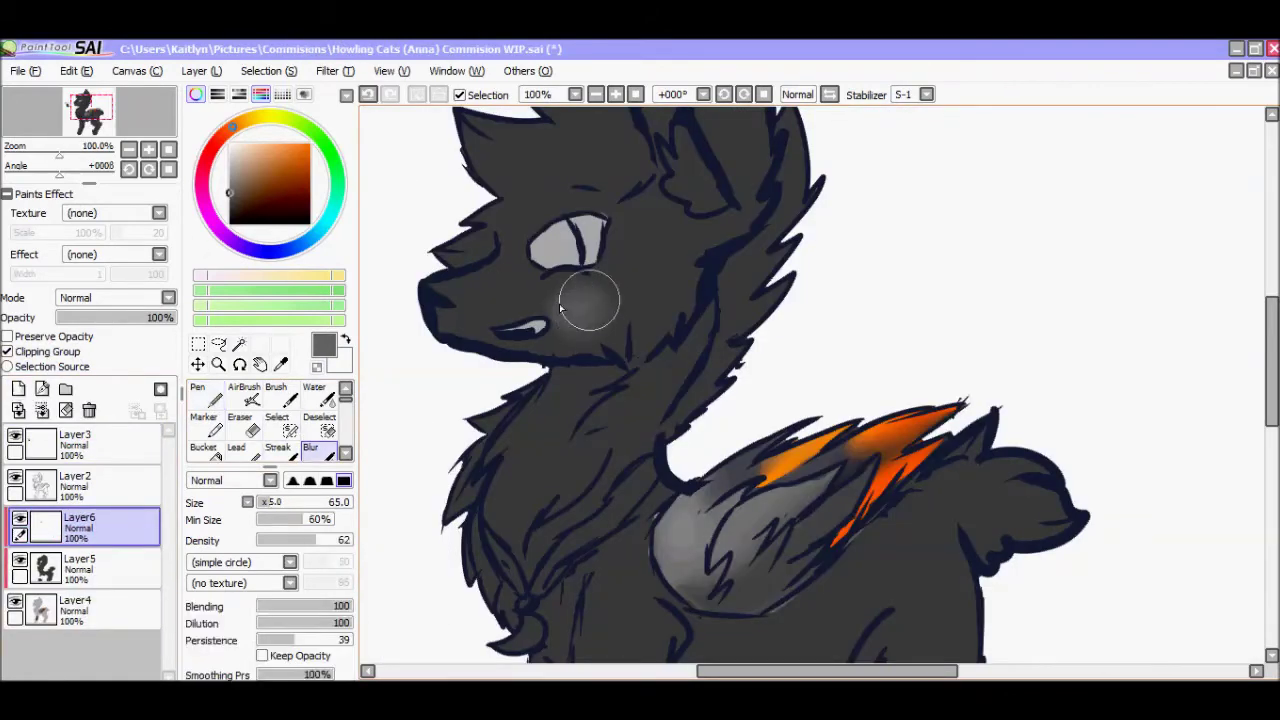
- Add a lighter grey highlight and a darker shade to the muzzle behind the nose, blending them into the fur
key("n")
key("n")
left_click(453, 295)
key("n")
left_click(480, 295)
key("n")
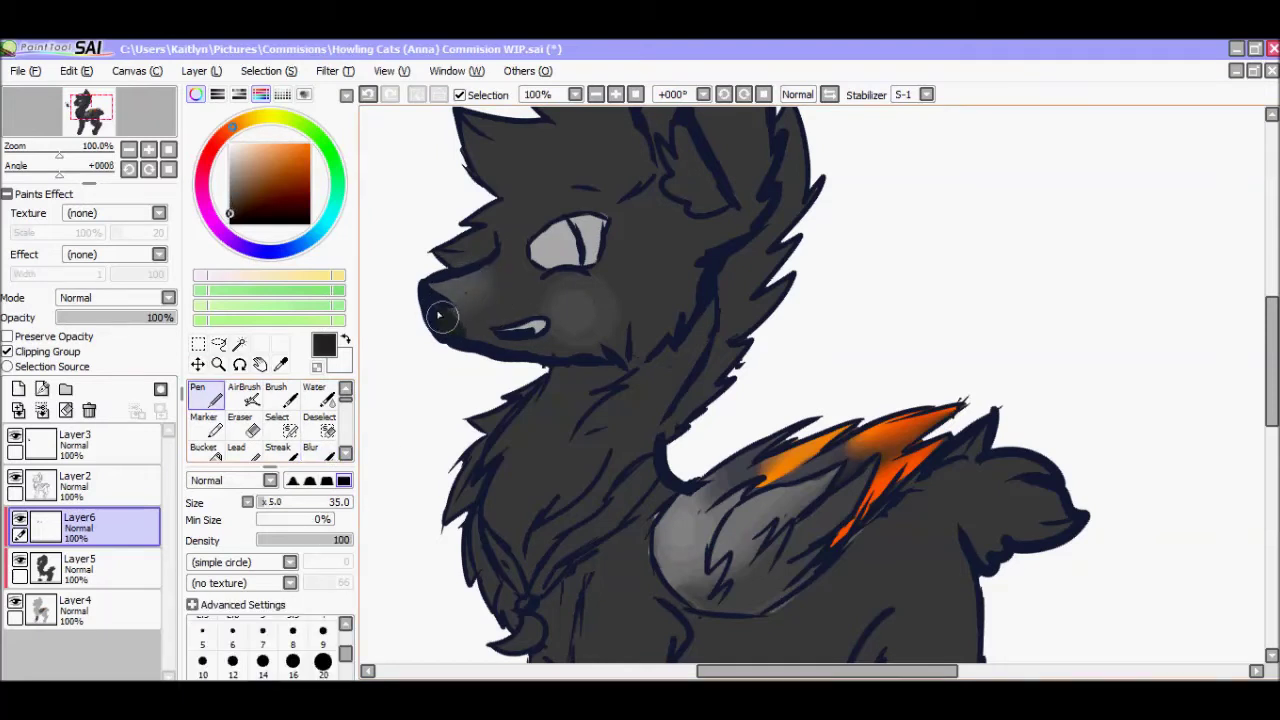
key("n")
- Shade the ear with dark and lighter grey strokes and blend them with Blur at size 65
left_click(207, 397)
scroll(817, 423, "up", 5)
mouse_move(698, 260)
left_mouse_down()
mouse_move(766, 399)
mouse_move(711, 290)
mouse_move(645, 405)
left_mouse_up()
left_click(714, 314, "alt")
mouse_move(714, 314)
left_mouse_down()
mouse_move(740, 398)
mouse_move(676, 339)
mouse_move(752, 473)
mouse_move(726, 304)
mouse_move(740, 462)
mouse_move(626, 431)
left_mouse_up()
key("n")
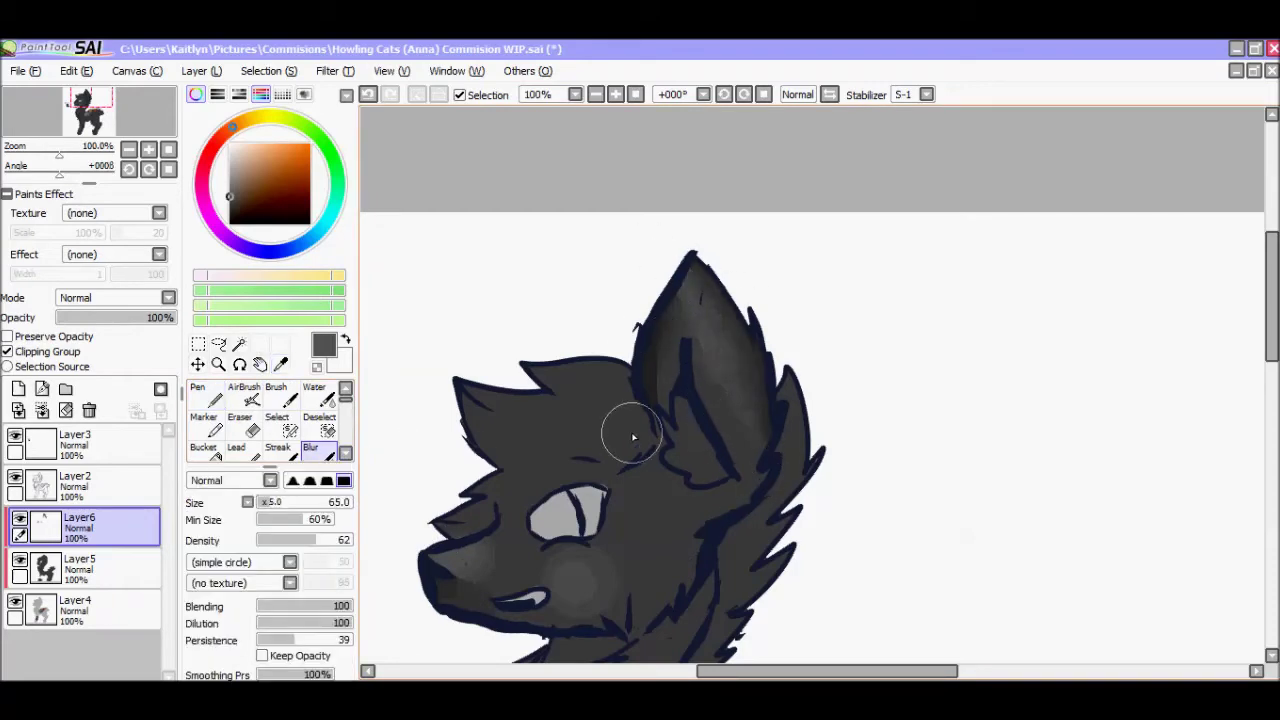
- Sample the orange from the reference image and paint the inner ear with the Pen at size 35
scroll(680, 286, "down", 4)
left_click(207, 397)
key("ctrl+Tab")
left_click(691, 266, "alt")
key("ctrl+Tab")
mouse_move(682, 222)
left_mouse_down()
mouse_move(683, 278)
mouse_move(712, 292)
left_mouse_up()
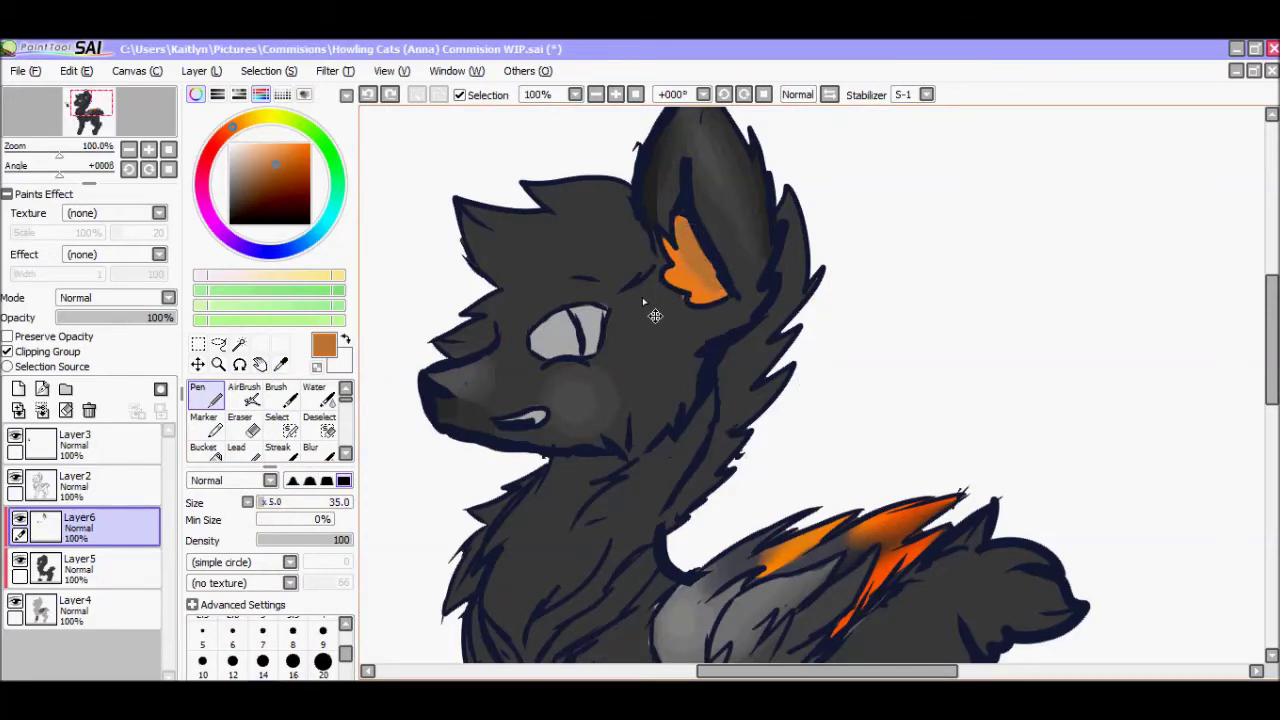
- Blend the orange shading of the inner ear with Blur at size 65
left_click(720, 250, "alt")
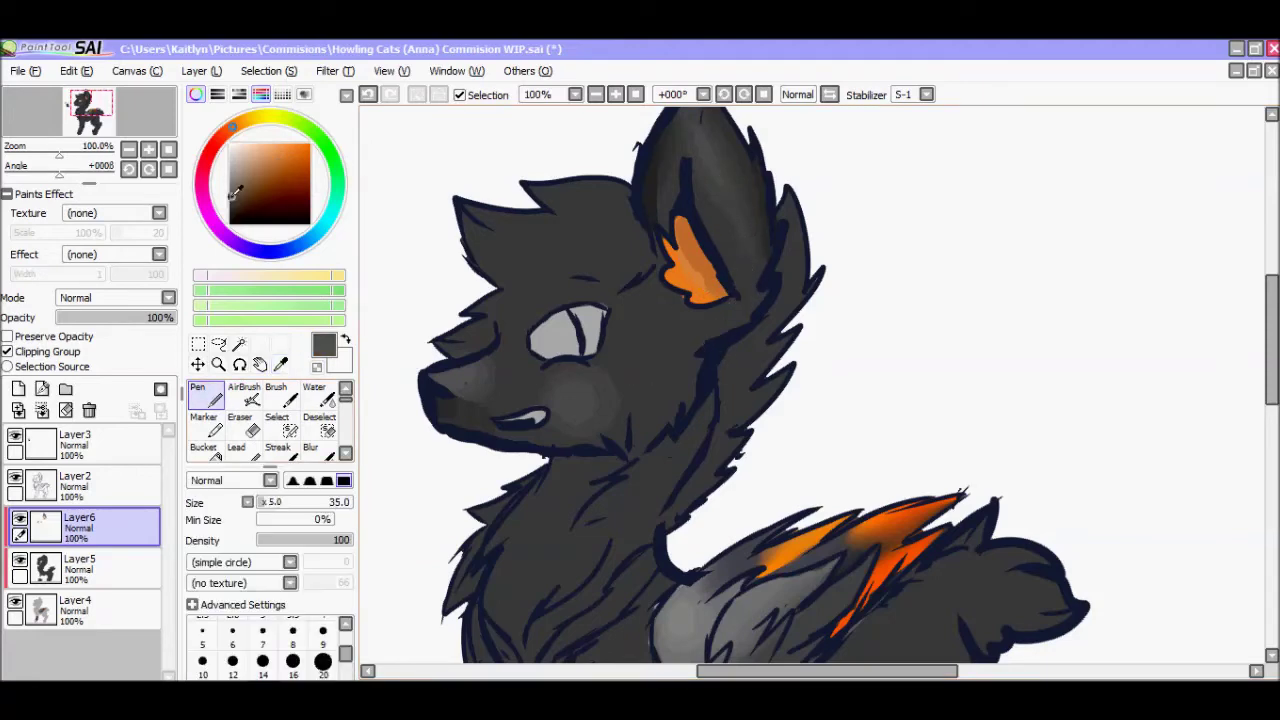
left_click(310, 447)
scroll(688, 346, "down", 2)
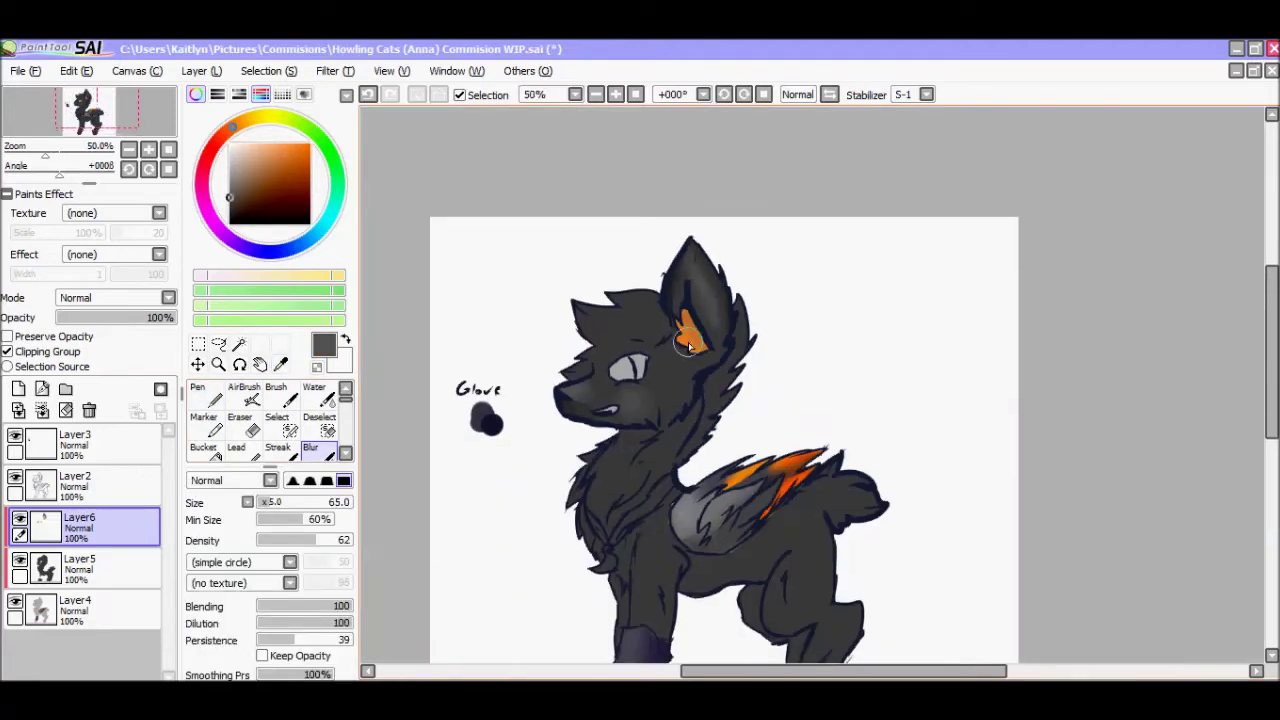
scroll(688, 342, "up", 3)
scroll(688, 342, "up", 3)
scroll(755, 368, "down", 4)
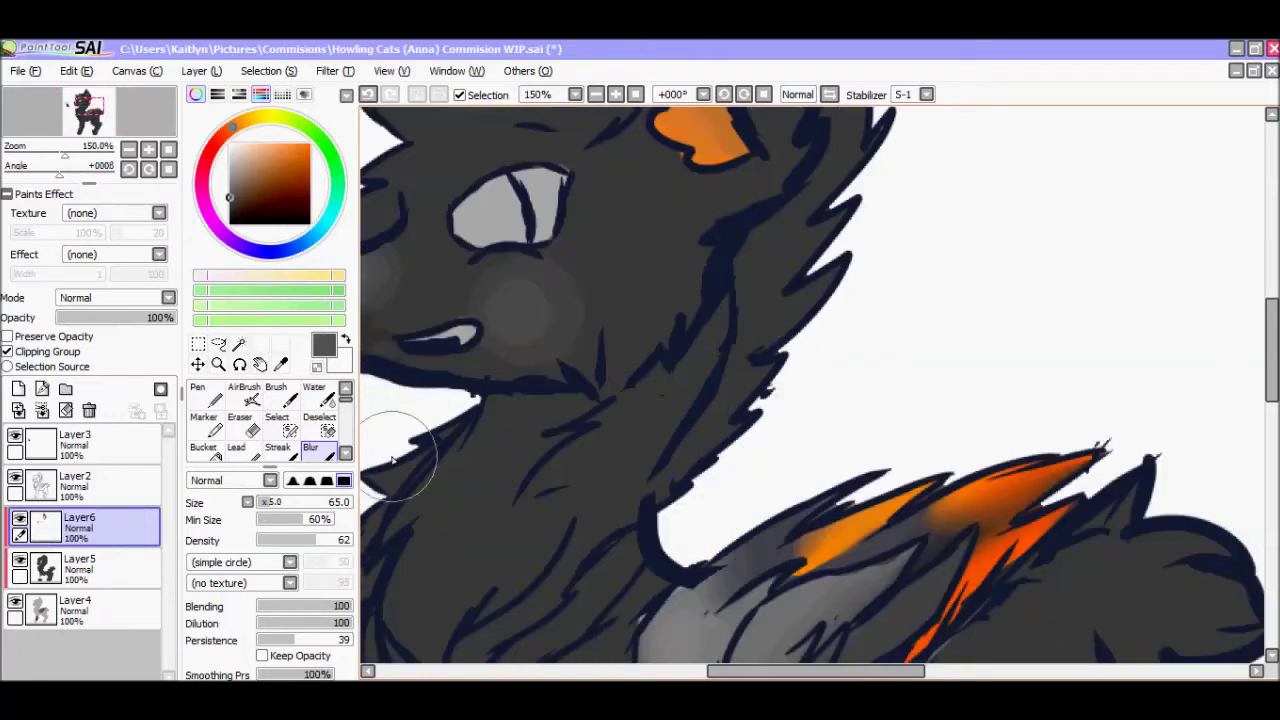
- Sample the fur's dark grey from the reference image, paint the head tuft and forehead darker, and blend the edges
scroll(491, 457, "up", 4)
key("alt")
key("ctrl+Tab")
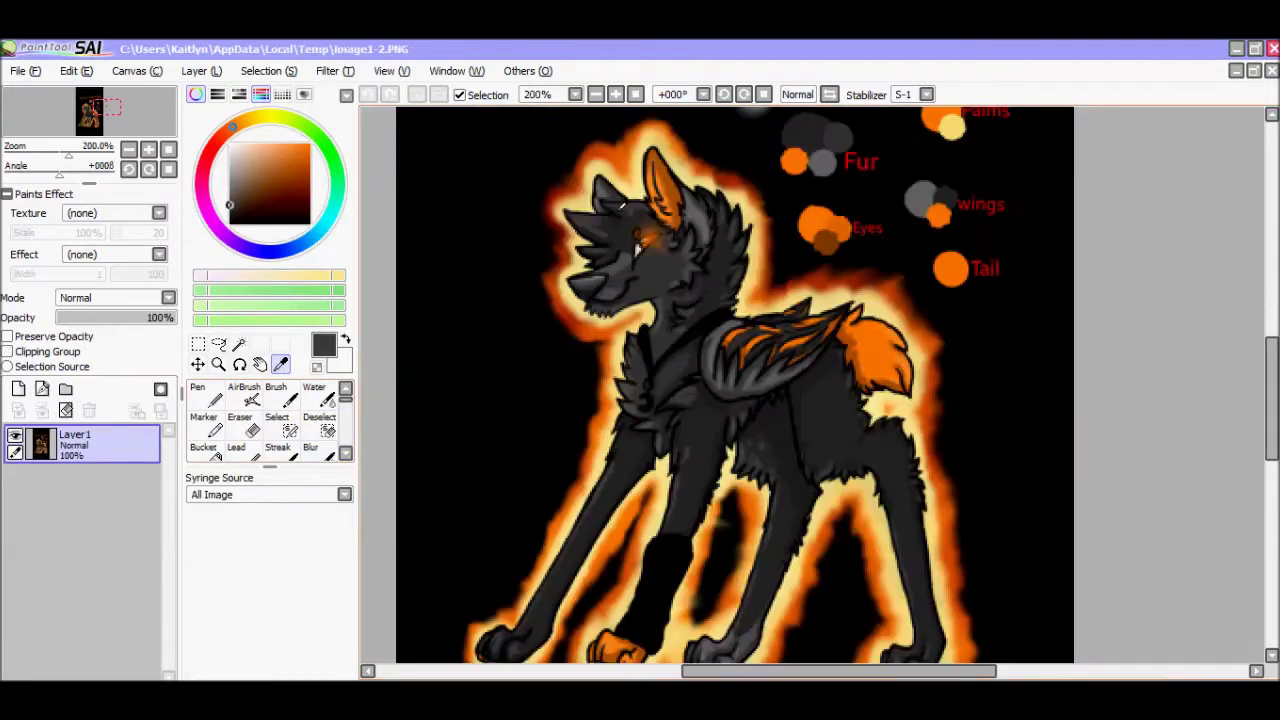
key("ctrl+Tab")
mouse_move(1000, 345)
left_mouse_down()
mouse_move(927, 401)
mouse_move(805, 429)
mouse_move(713, 485)
mouse_move(640, 460)
left_mouse_up()
mouse_move(722, 235)
left_mouse_down()
mouse_move(986, 337)
mouse_move(880, 424)
left_mouse_up()
left_click(206, 446)
left_click(694, 309)
left_click(310, 447)
- Draw lighter grey hair strands across the head tuft with the Pen at size 10 and blur them into the fur
left_click(206, 398)
left_click(234, 194)
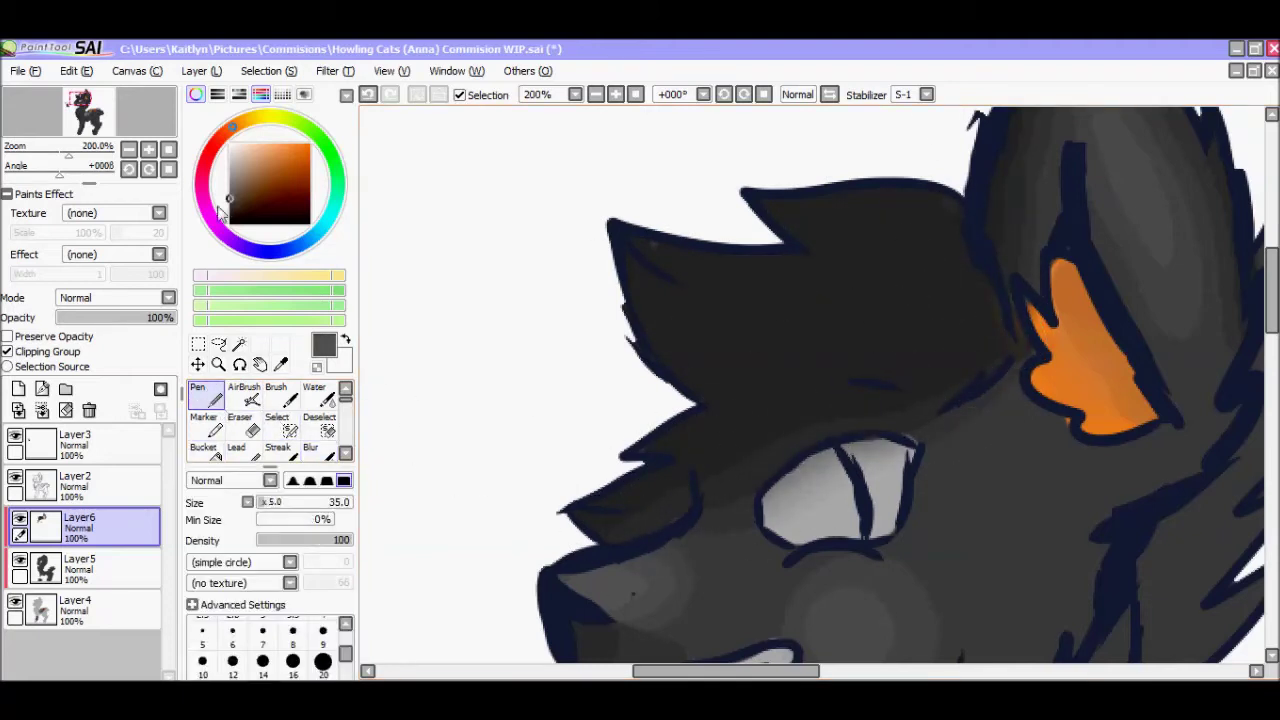
mouse_move(640, 250)
left_mouse_down()
mouse_move(700, 357)
mouse_move(895, 392)
left_mouse_up()
mouse_move(740, 350)
left_mouse_down()
mouse_move(923, 327)
mouse_move(778, 293)
mouse_move(935, 300)
left_mouse_up()
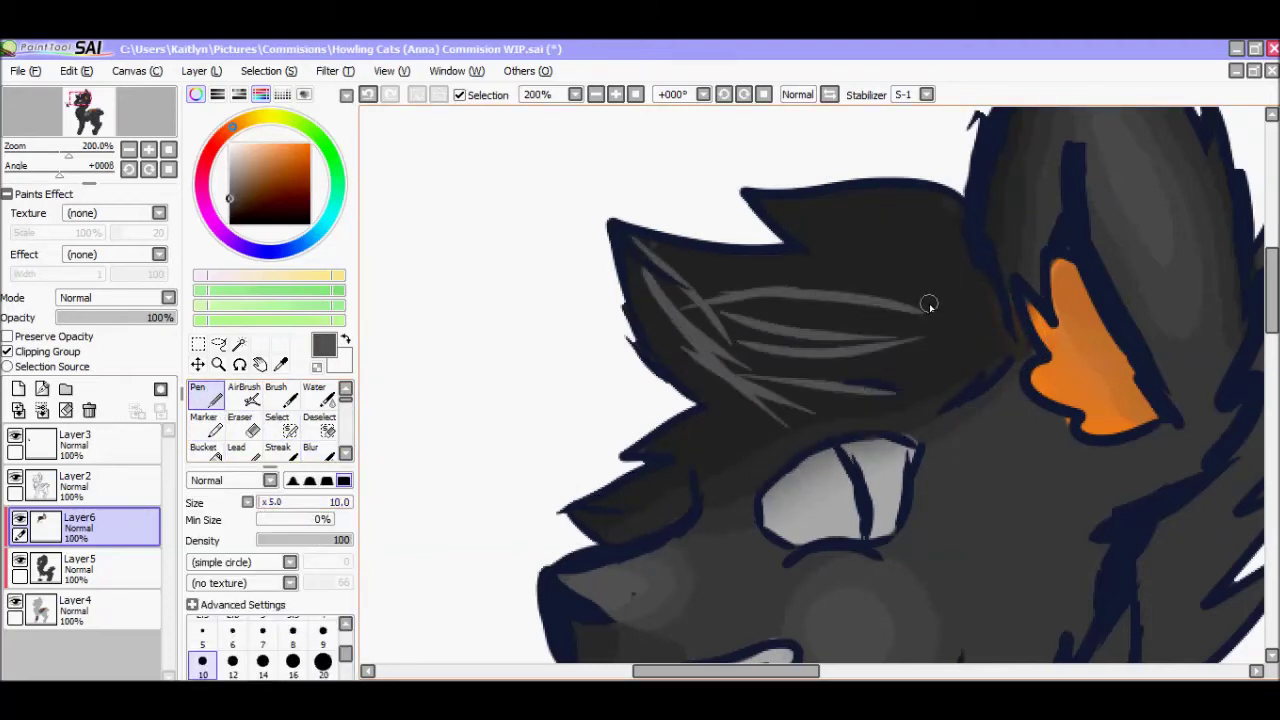
left_click_drag(740, 290, 950, 215)
left_click_drag(790, 285, 940, 235)
left_click_drag(650, 465, 815, 415)
left_click(310, 447)
mouse_move(664, 265)
left_mouse_down()
mouse_move(591, 443)
mouse_move(808, 366)
mouse_move(650, 460)
left_mouse_up()
- Paint lighter grey highlights on the tuft's upper tips and above the brow, and blend them with Blur at size 65
left_click(206, 398)
left_click(229, 191)
left_click_drag(693, 262, 894, 214)
left_click_drag(790, 210, 905, 195)
left_click_drag(708, 430, 680, 440)
left_click_drag(840, 372, 870, 358)
left_click(310, 447)
left_click_drag(791, 263, 880, 206)
left_click_drag(855, 365, 690, 440)
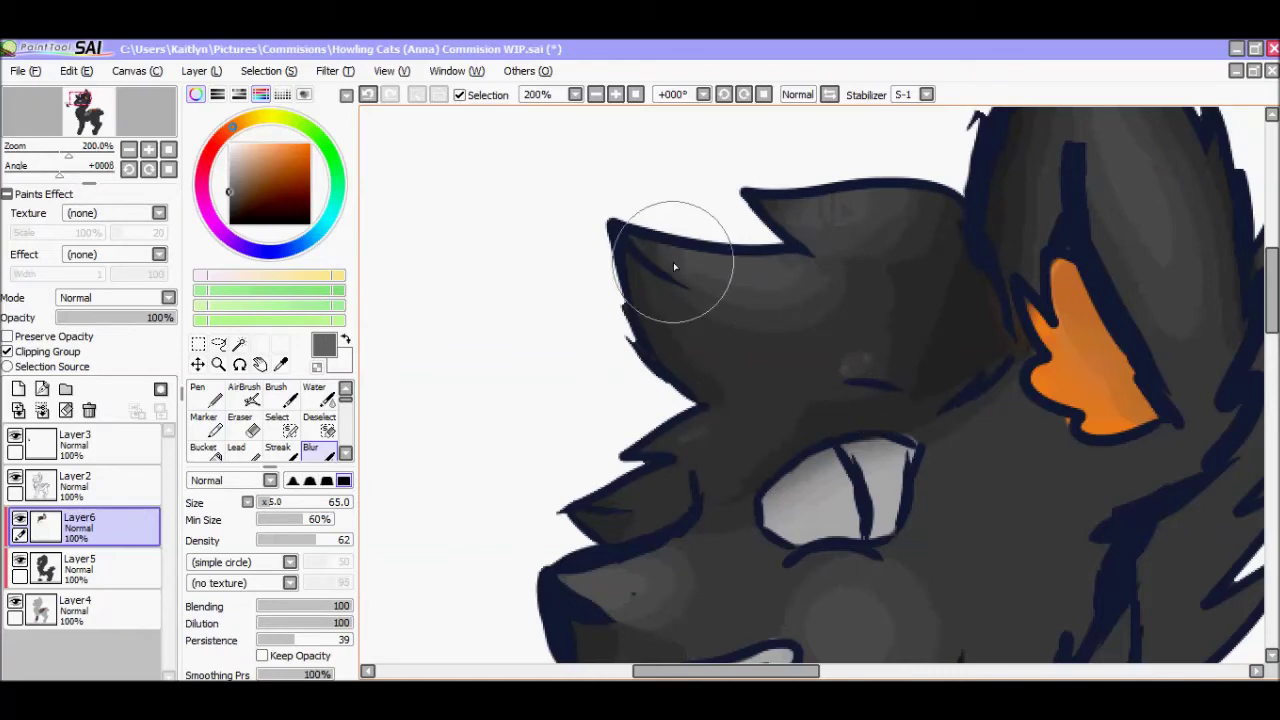
- Paint near-black shadows where the tuft meets the ear and on the lower forelocks, and blend them smooth
left_click(229, 218)
left_click(206, 398)
left_click_drag(968, 290, 948, 398)
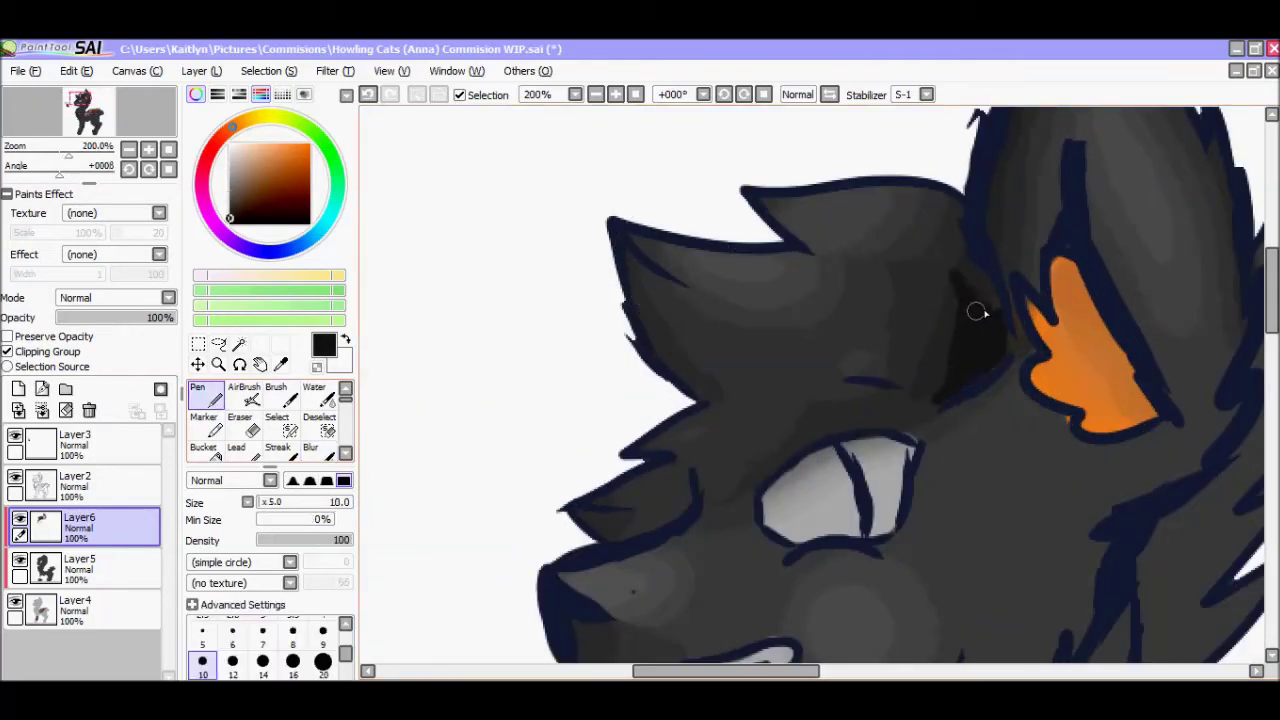
left_click_drag(975, 205, 962, 295)
left_click_drag(648, 488, 600, 515)
left_click_drag(682, 505, 600, 540)
left_click_drag(672, 433, 642, 450)
left_click(310, 447)
left_click_drag(962, 230, 950, 390)
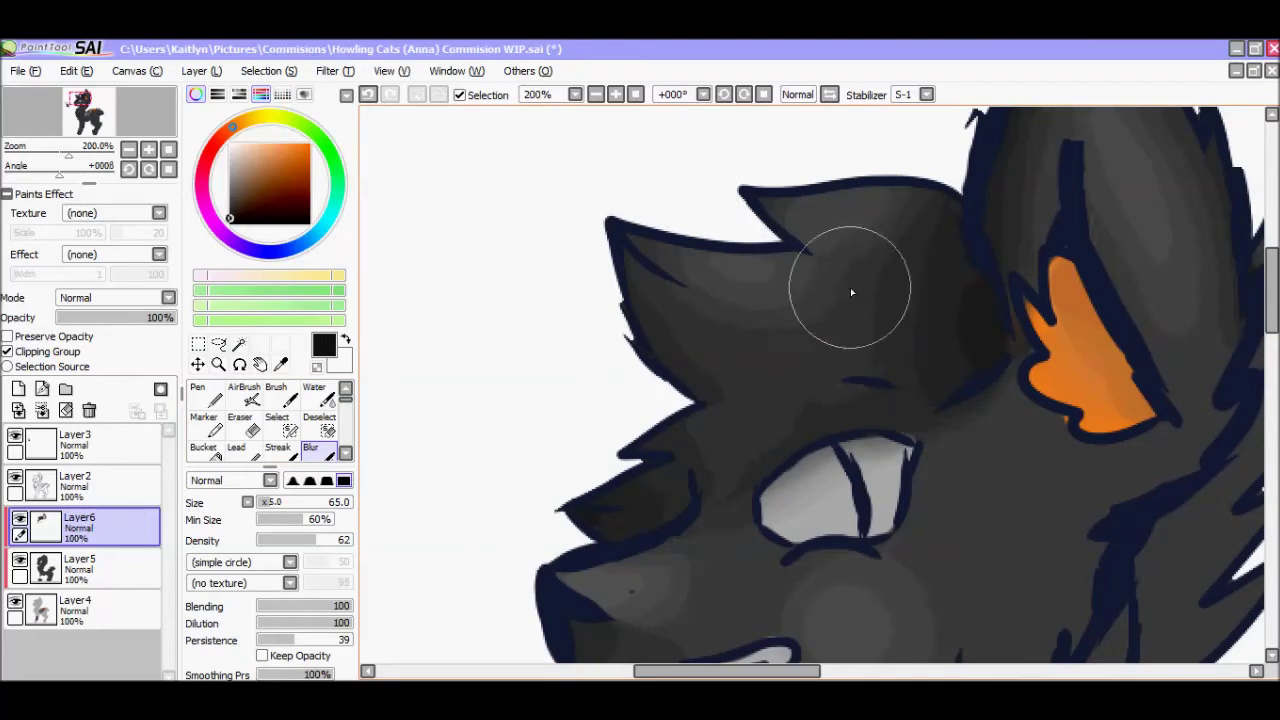
- Paint the band around the neck near-black with a pure black centre using the Pen at size 10
scroll(850, 287, "down", 3)
scroll(850, 287, "up", 3)
left_click(206, 398)
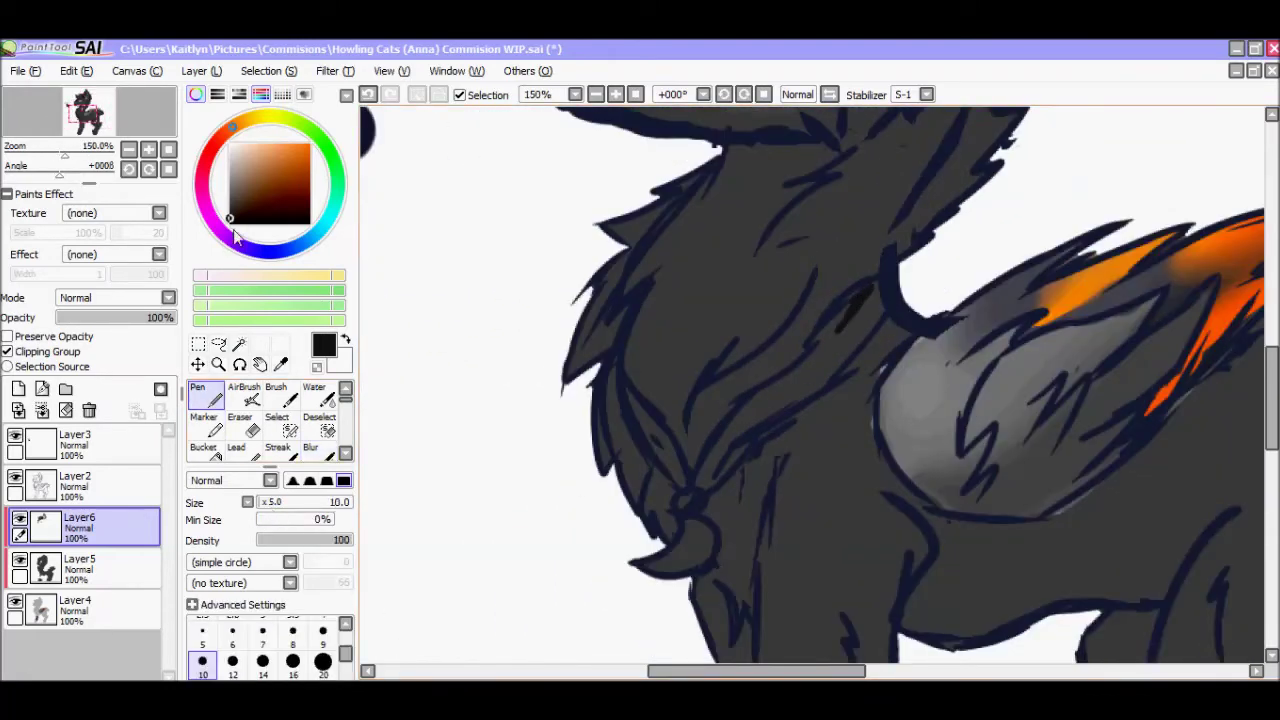
mouse_move(868, 302)
left_mouse_down()
mouse_move(875, 318)
mouse_move(815, 365)
left_mouse_up()
left_click_drag(860, 310, 828, 333)
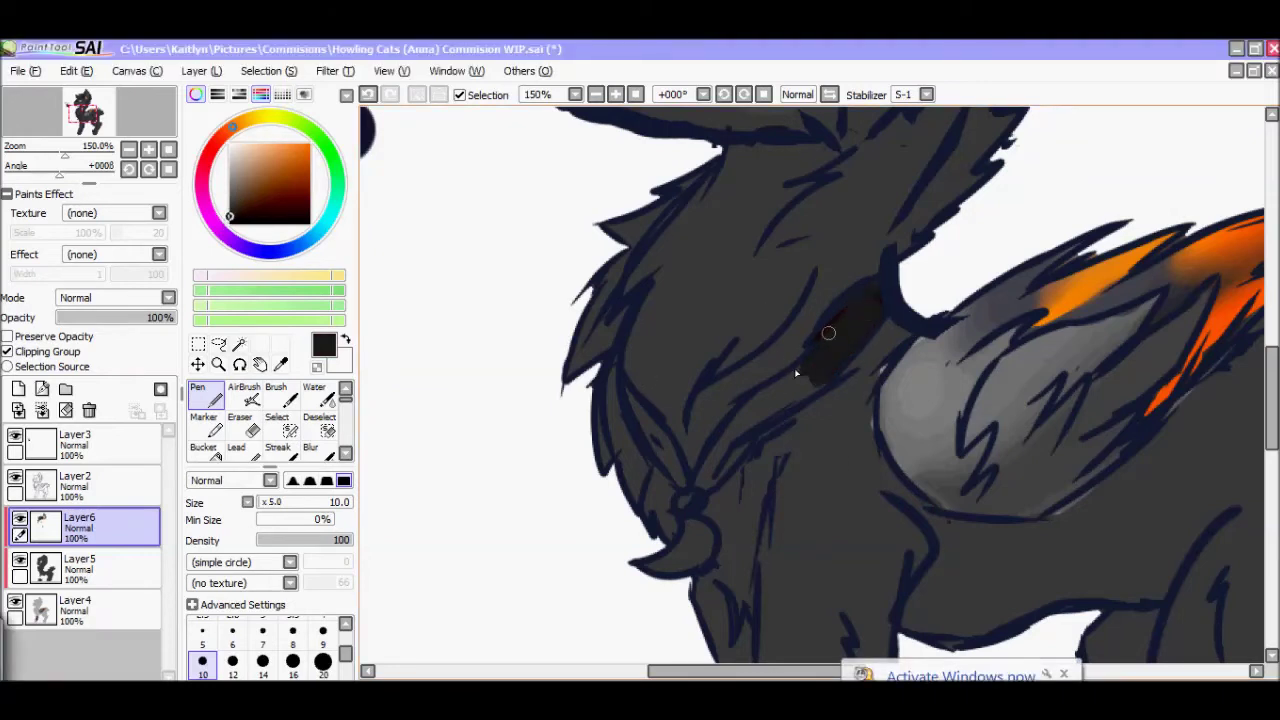
left_click_drag(800, 386, 751, 434)
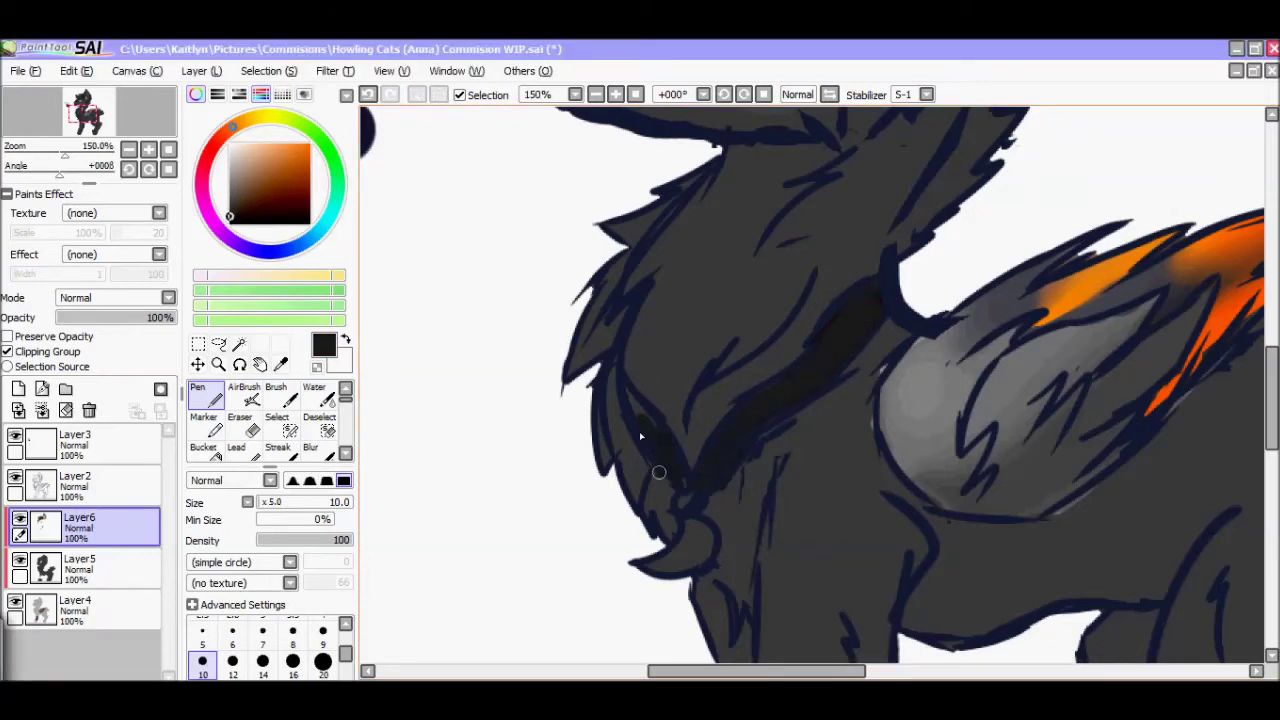
left_click_drag(855, 313, 731, 430)
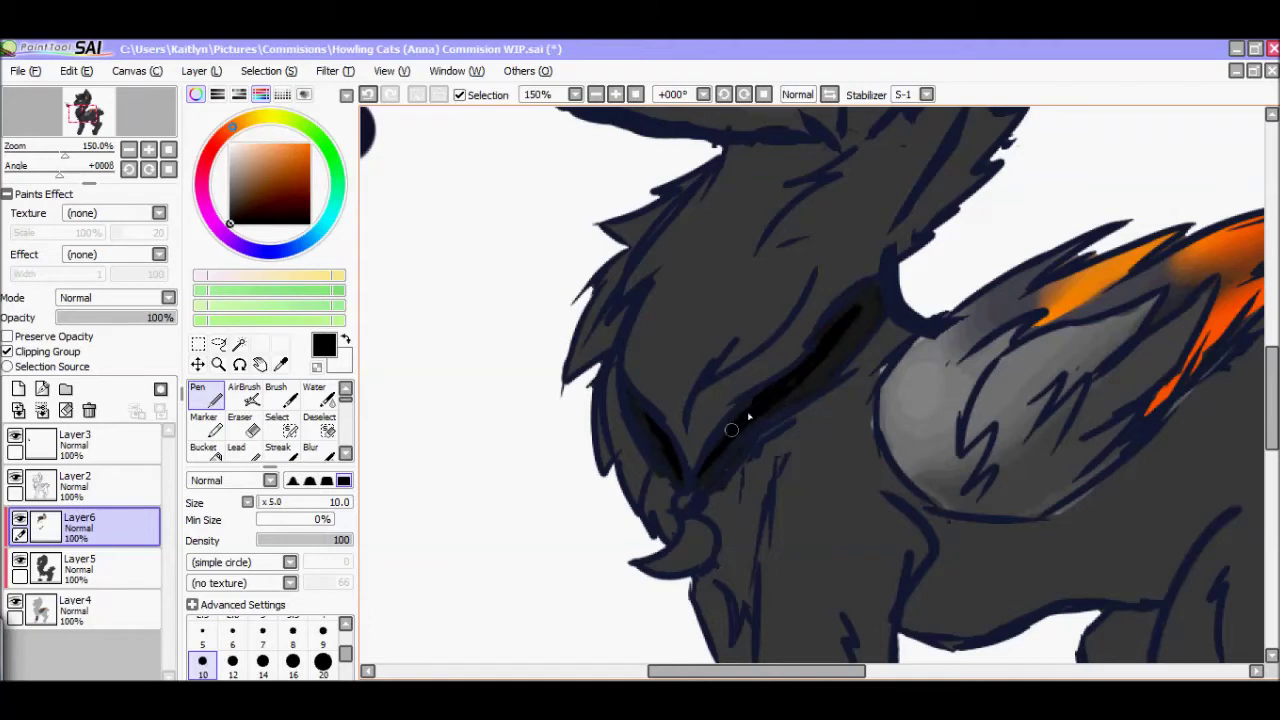
left_click_drag(850, 315, 822, 362)
- Colour the band's knot and hanging end black and soften the dark edges with Blur at size 15
left_click(310, 447)
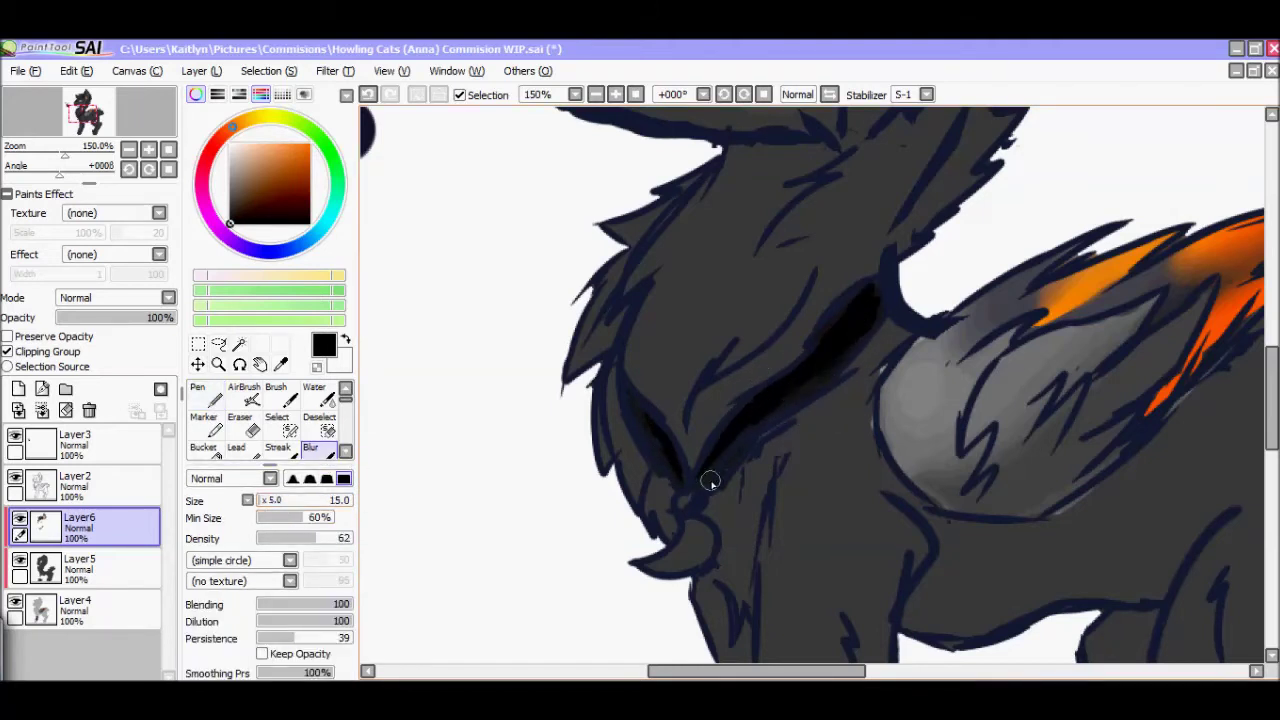
left_click(213, 398)
left_click(310, 447)
left_click_drag(735, 462, 700, 500)
key("n")
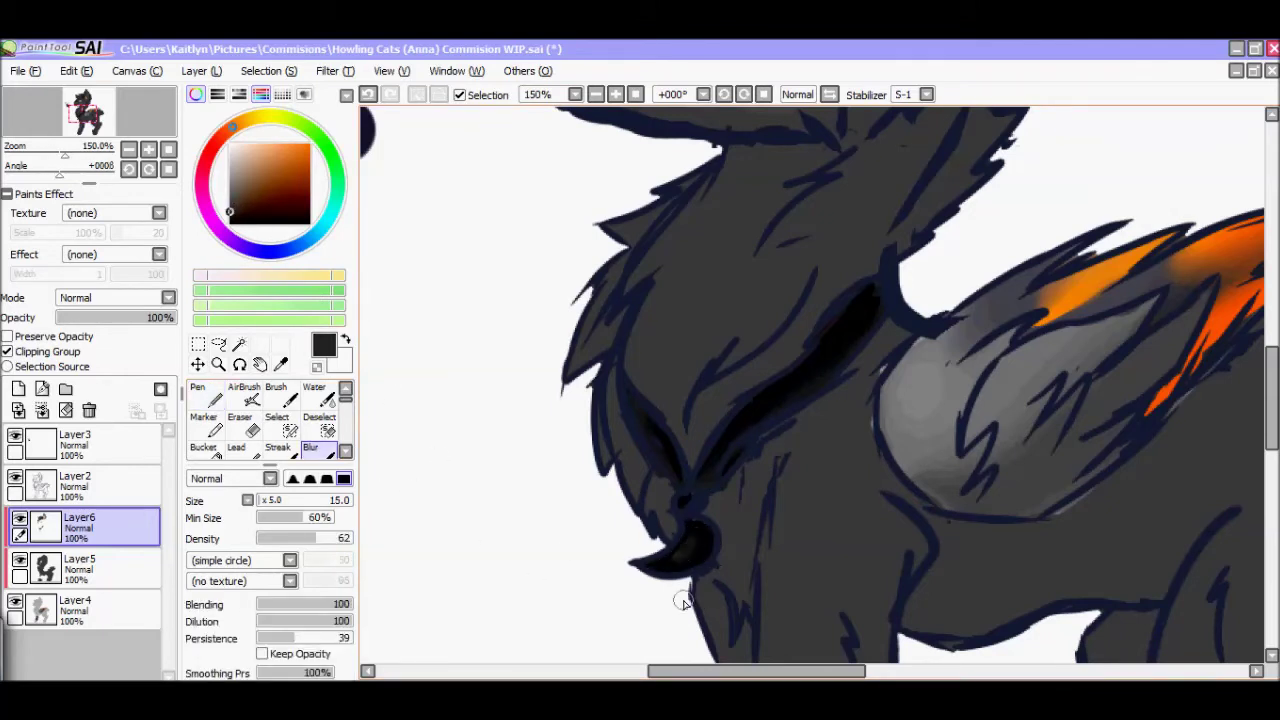
- Add a grey highlight to the hanging end of the neck band and blend it with Blur at density 75
key("n")
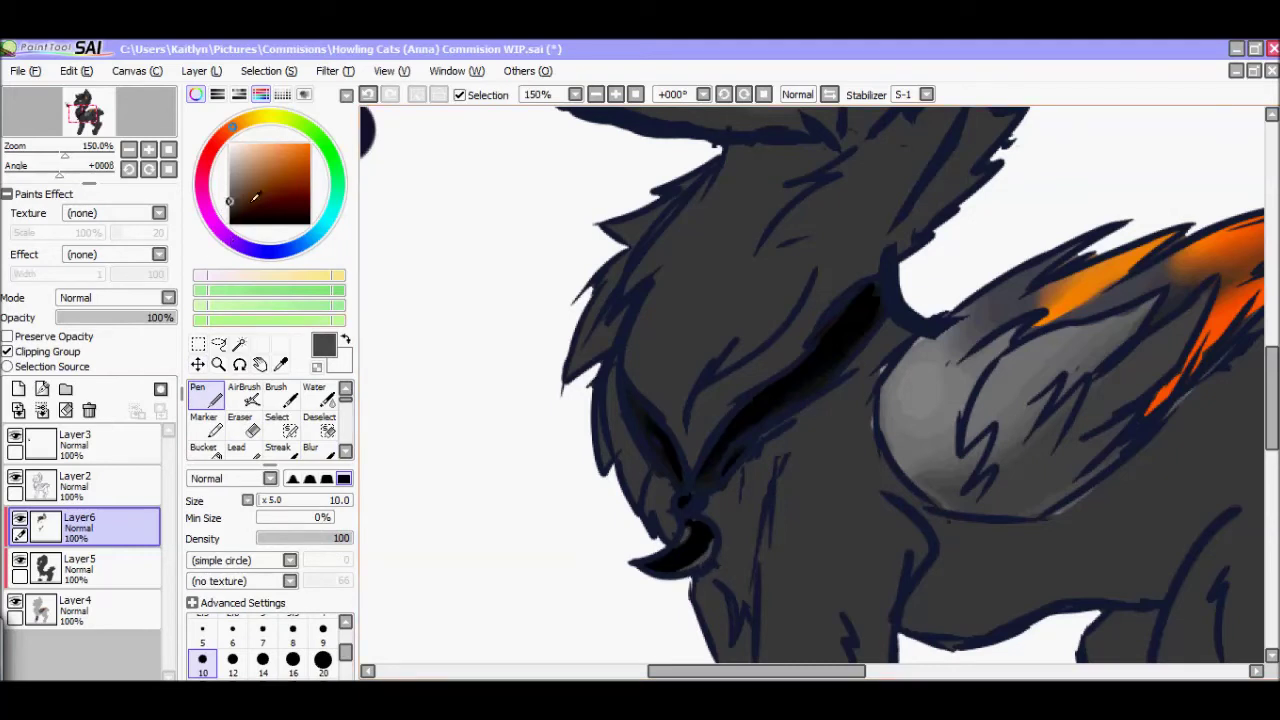
key("b")
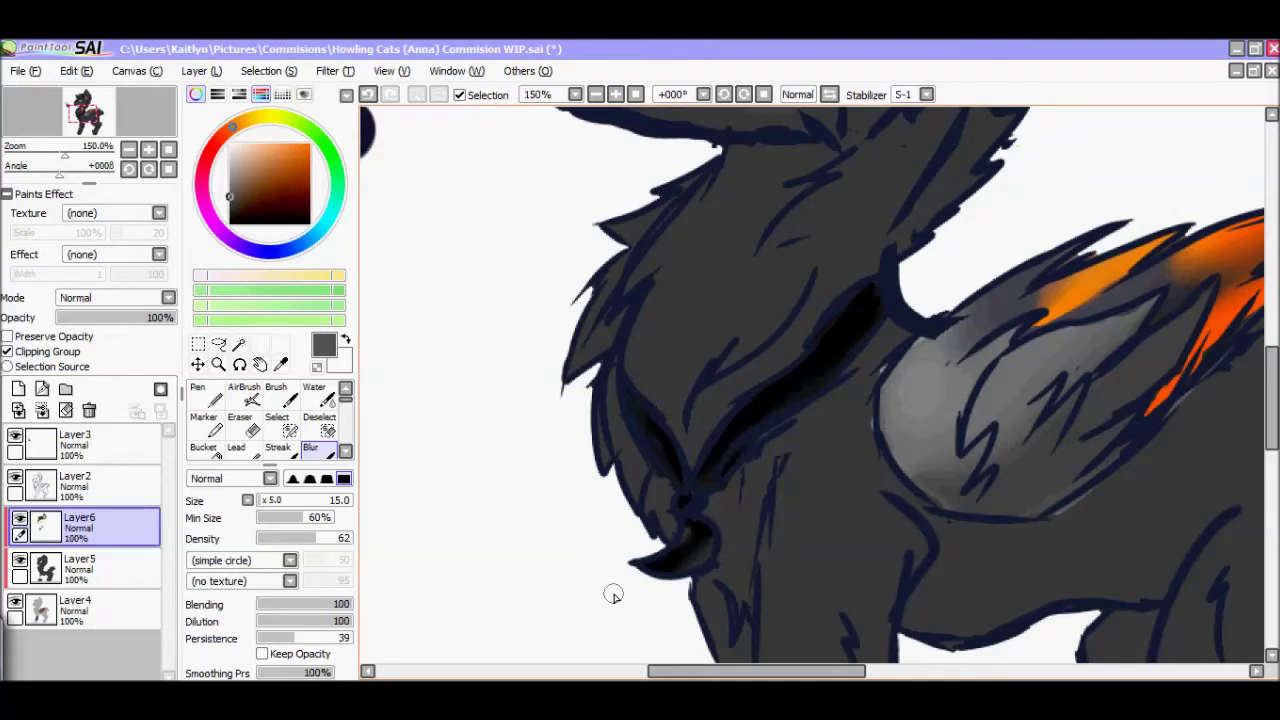
key("n")
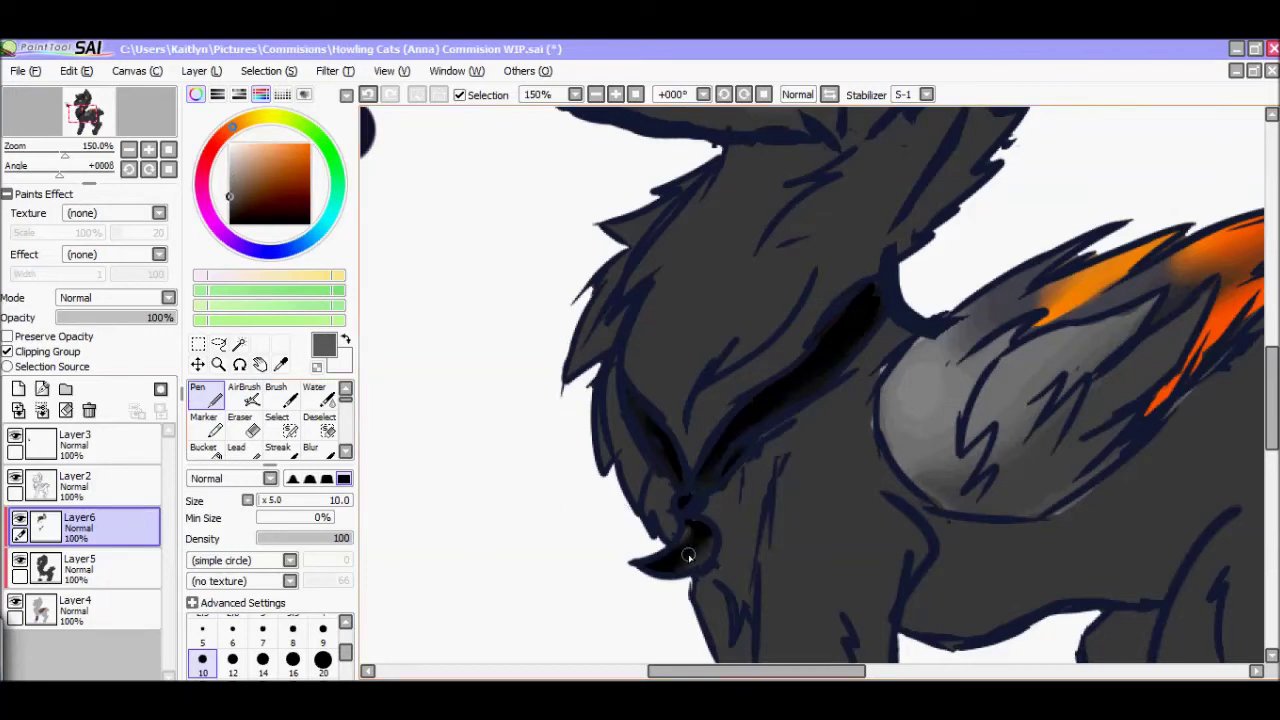
left_click(327, 458)
left_click(676, 600, "alt")
key("n")
left_click_drag(700, 557, 685, 530)
key("b")
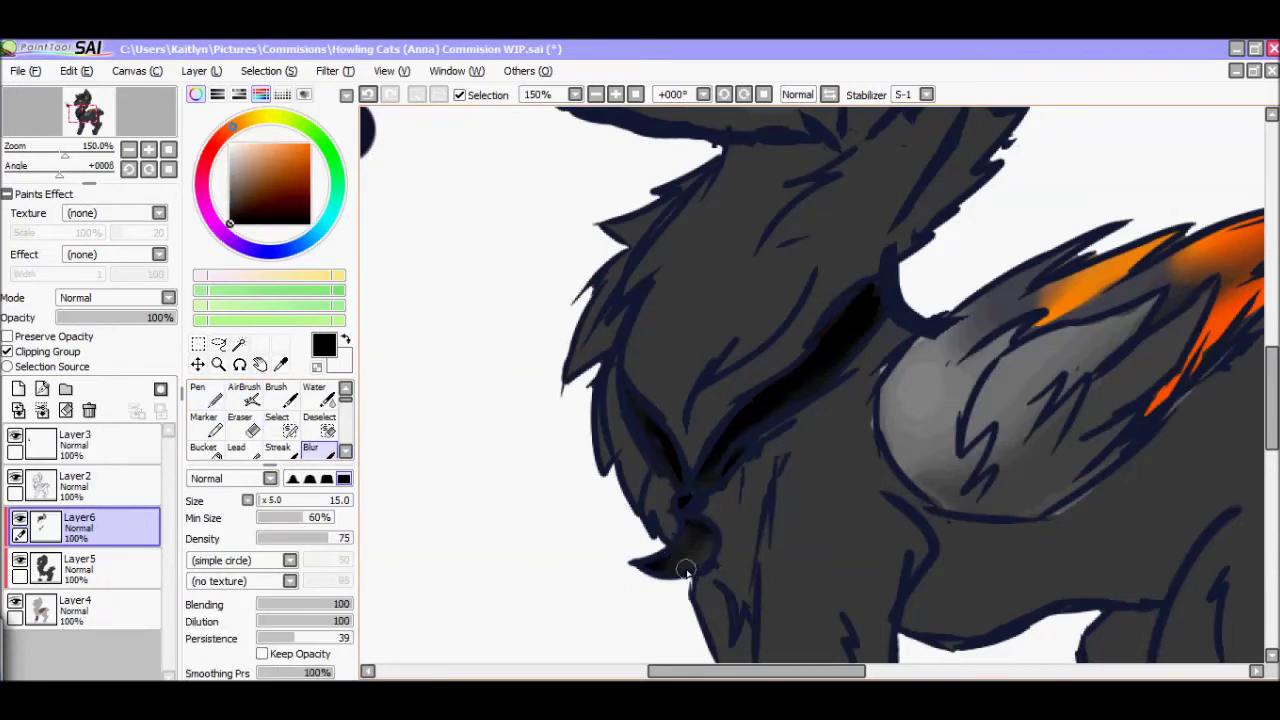
- Shade the far front and hind legs a darker grey with the Pen at size 60
scroll(718, 464, "down", 1)
scroll(718, 464, "down", 5)
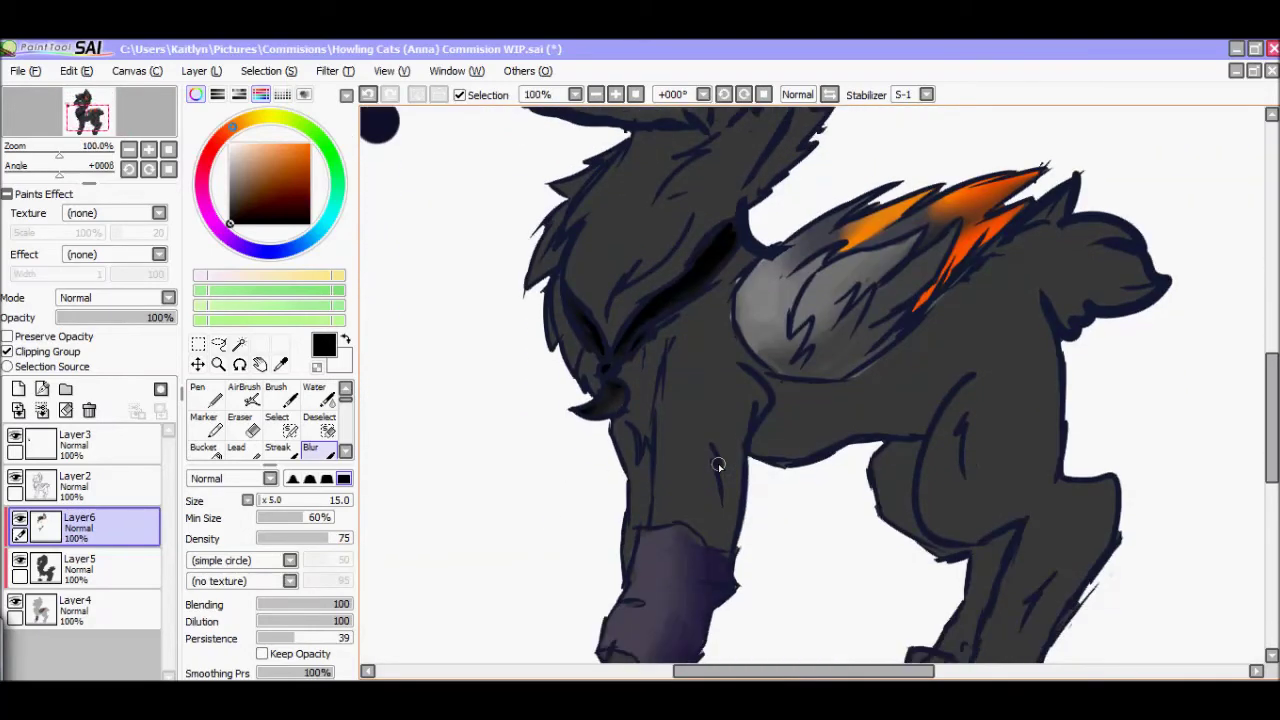
left_click(718, 464, "alt")
key("n")
left_click(229, 214)
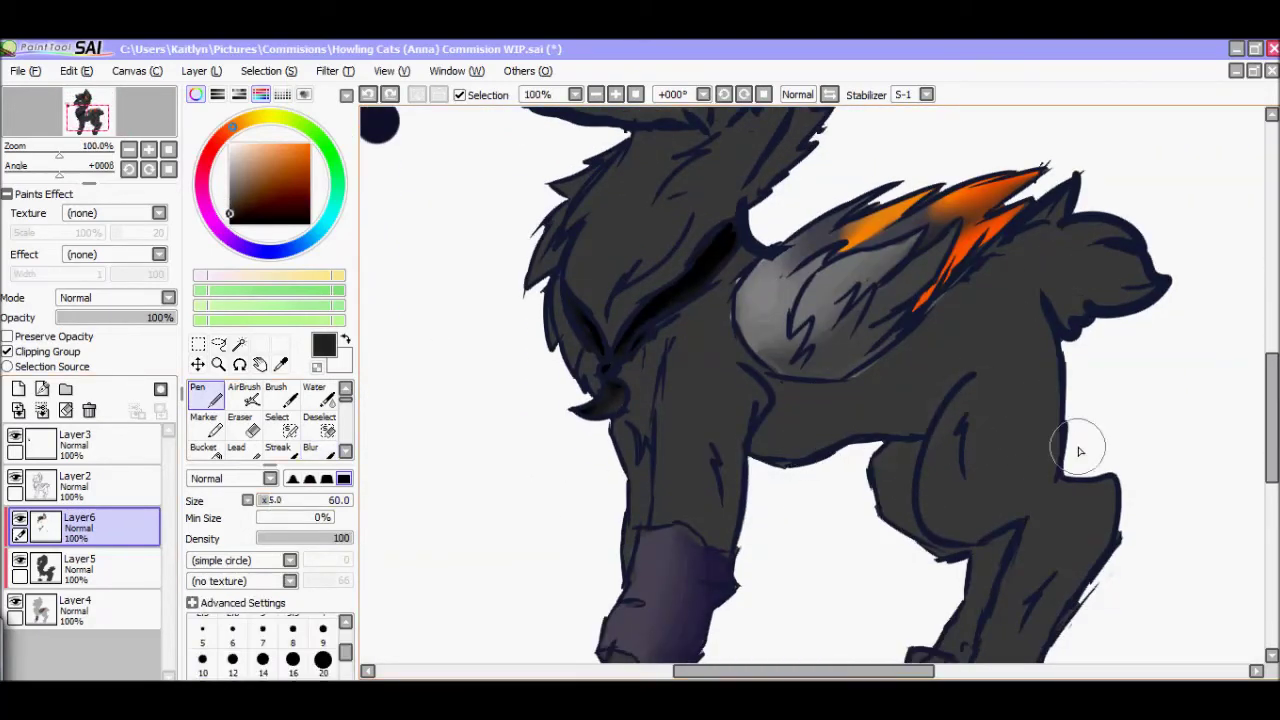
scroll(1080, 452, "down", 3)
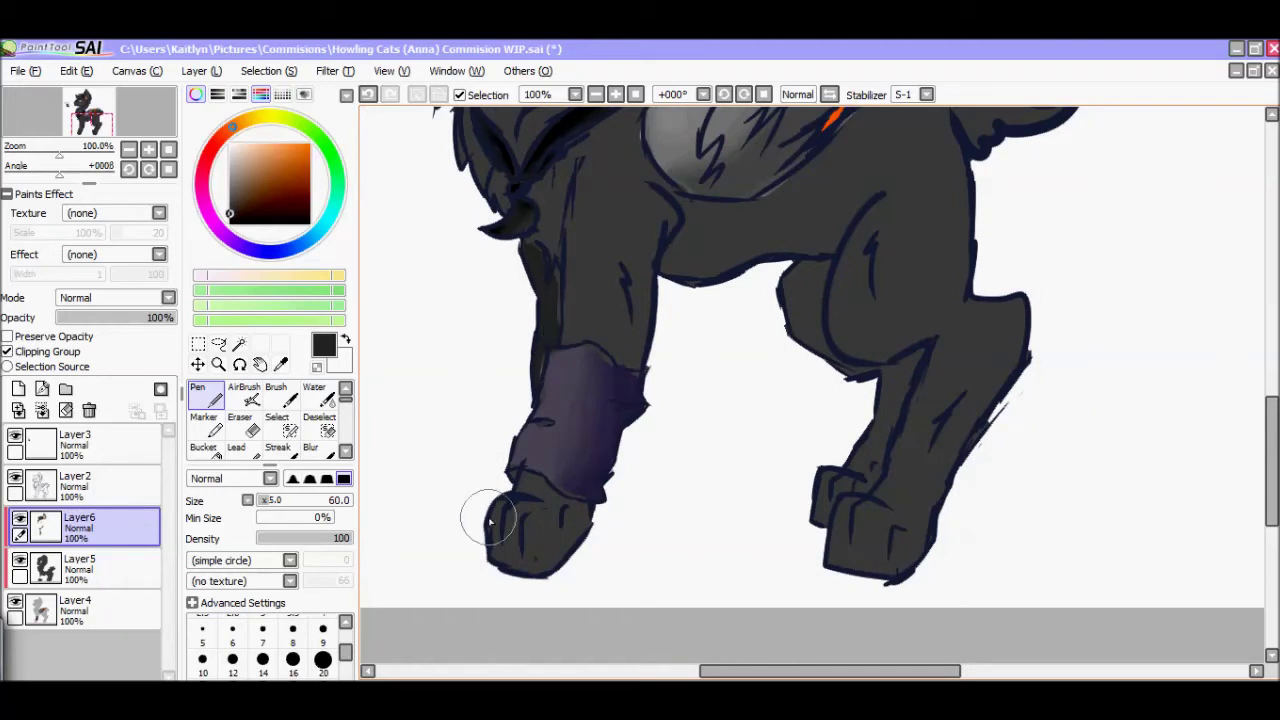
mouse_move(843, 486)
left_mouse_down()
mouse_move(795, 295)
mouse_move(866, 401)
left_mouse_up()
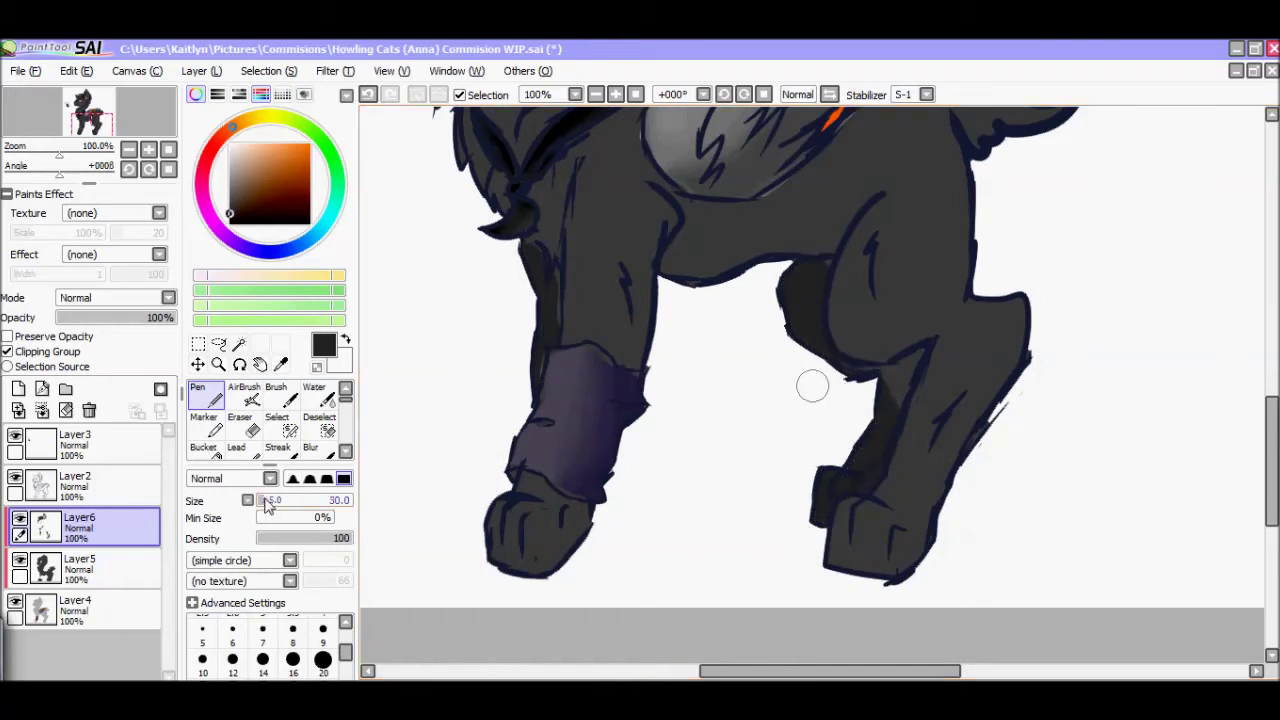
- Reduce the fur shading layer's opacity to 88%
left_click_drag(155, 318, 127, 318)
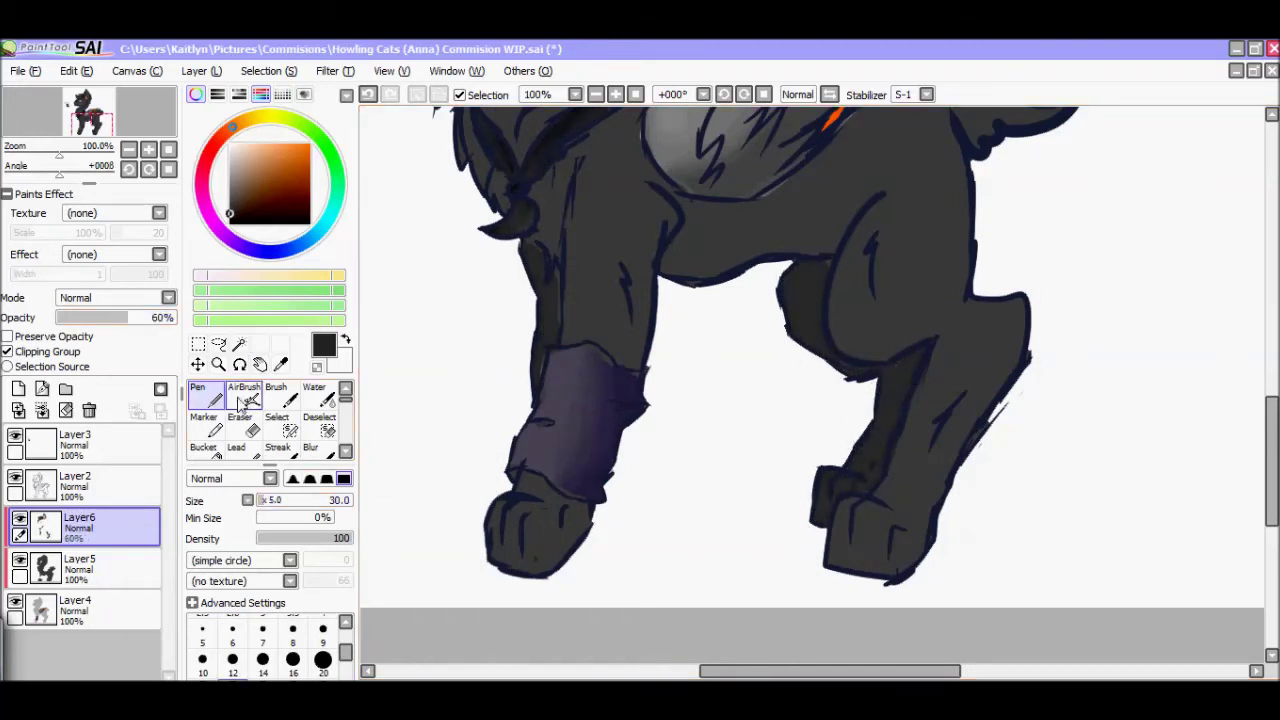
key("ctrl+minus")
left_click(148, 318)
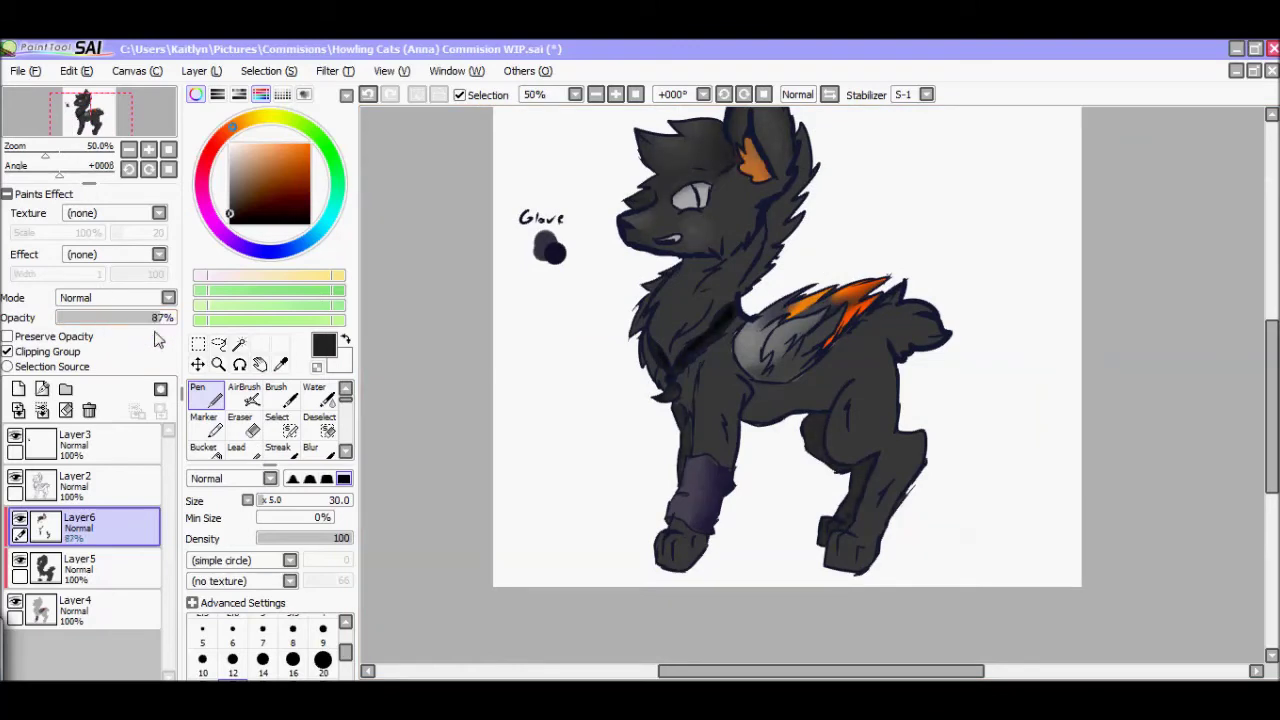
left_click(165, 318)
key("ctrl+plus")
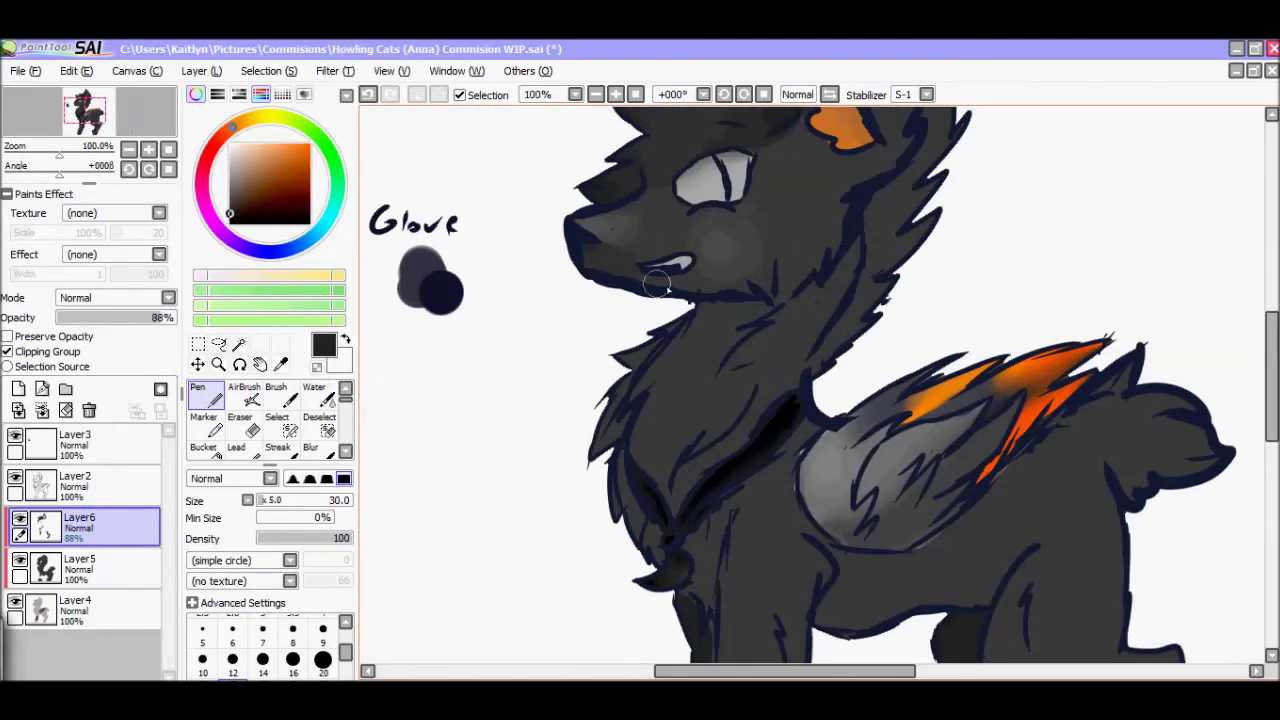
- Shade the chest fur with darker grey strokes and blend them with Blur at size 75
left_click_drag(700, 330, 677, 449)
left_click_drag(770, 345, 665, 460)
left_click(310, 447)
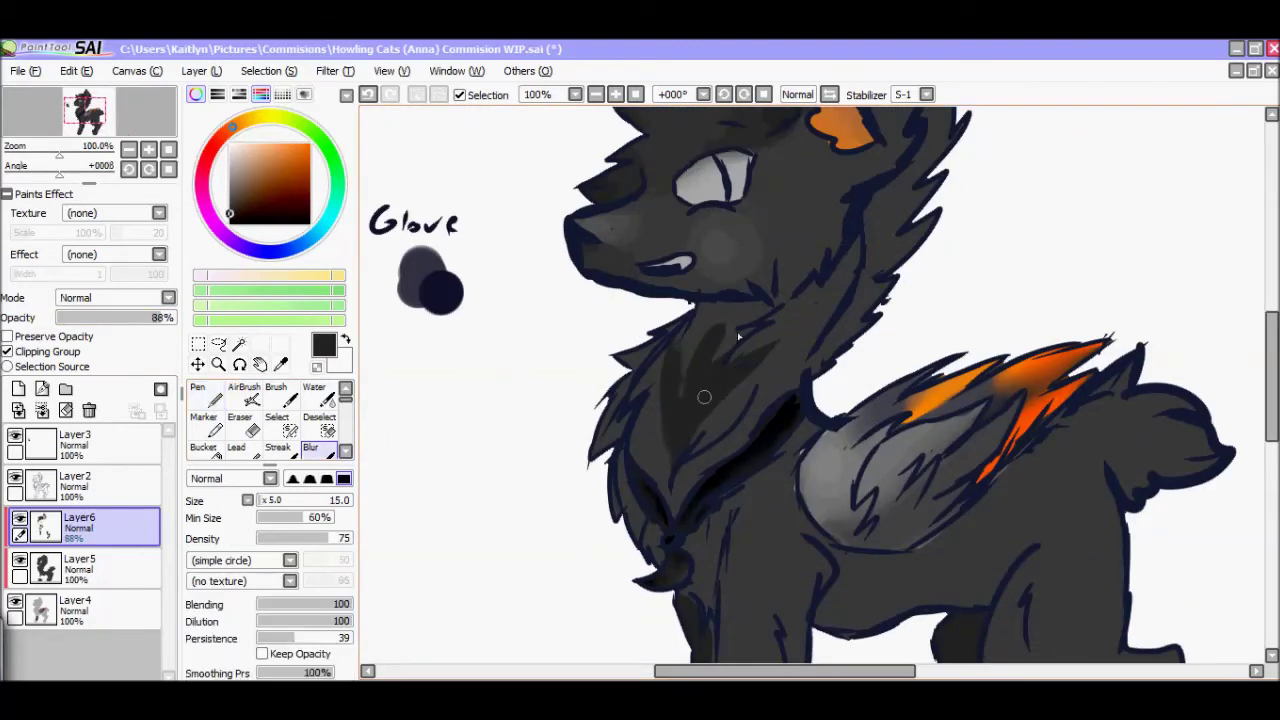
left_click(282, 507)
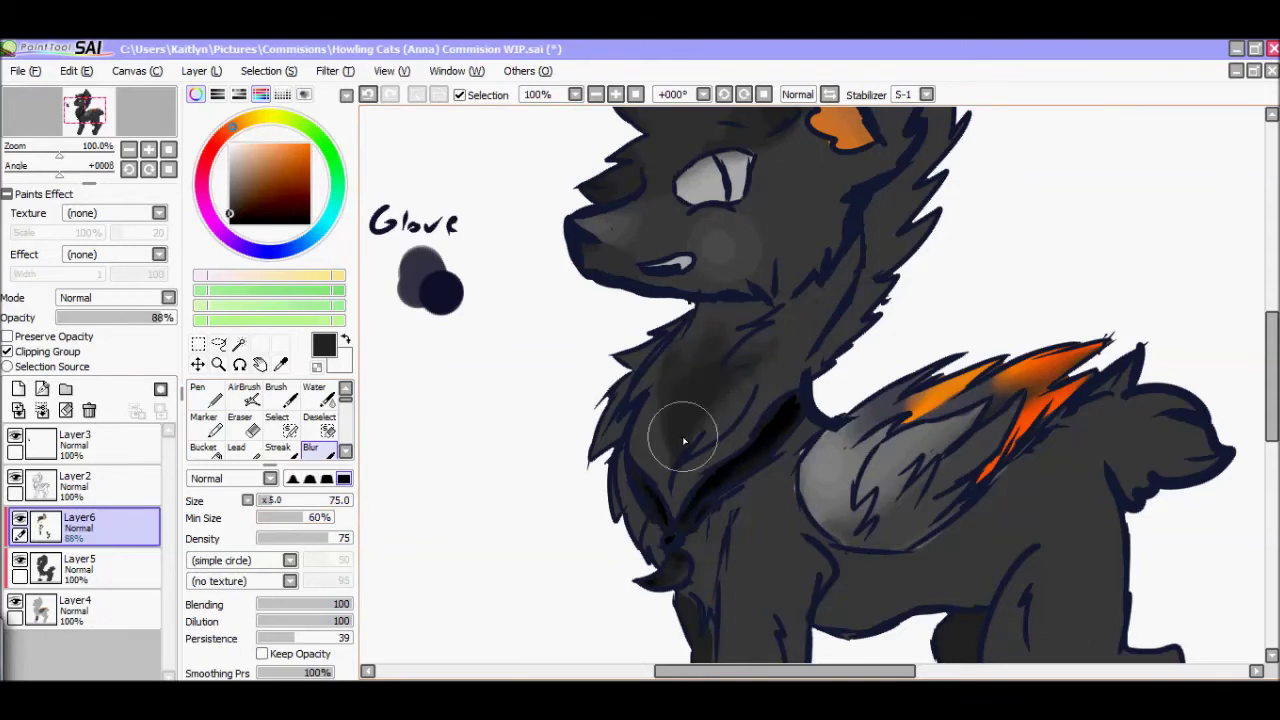
left_click(766, 349, "alt")
left_click_drag(723, 427, 745, 497)
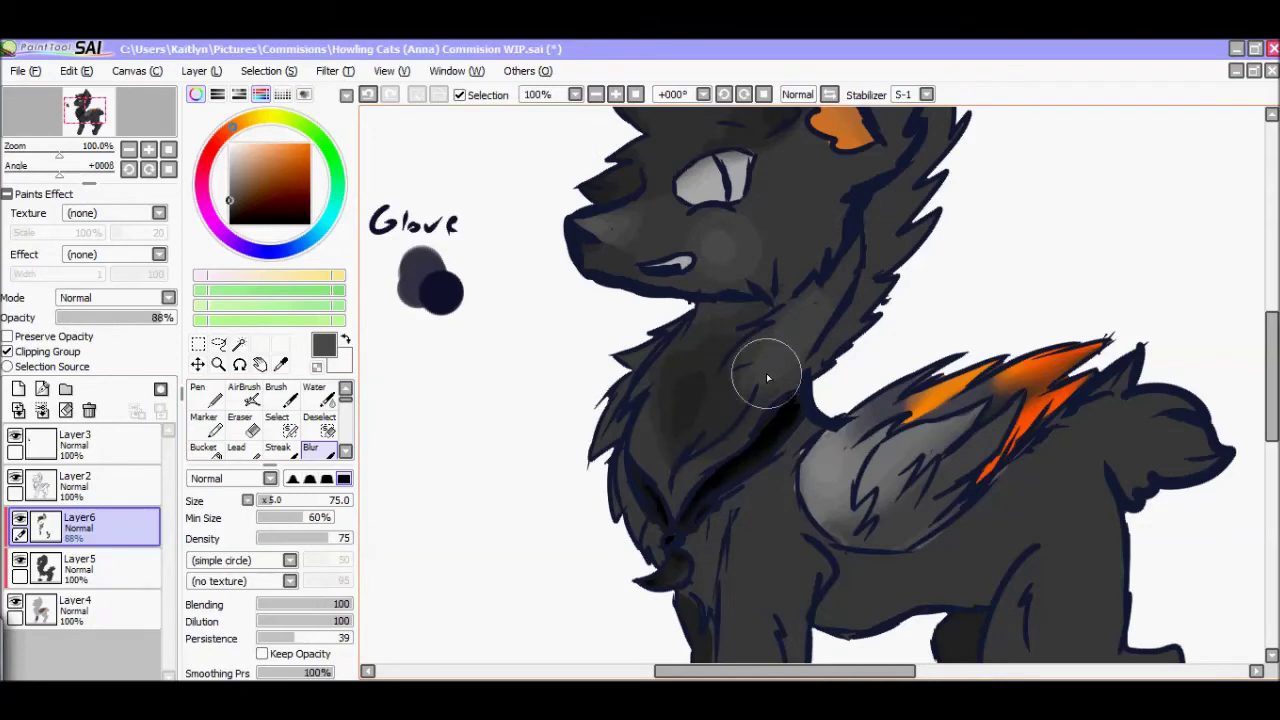
- Paint the tail solid orange on Layer6 with the Pen at size 30
scroll(760, 425, "down", 2)
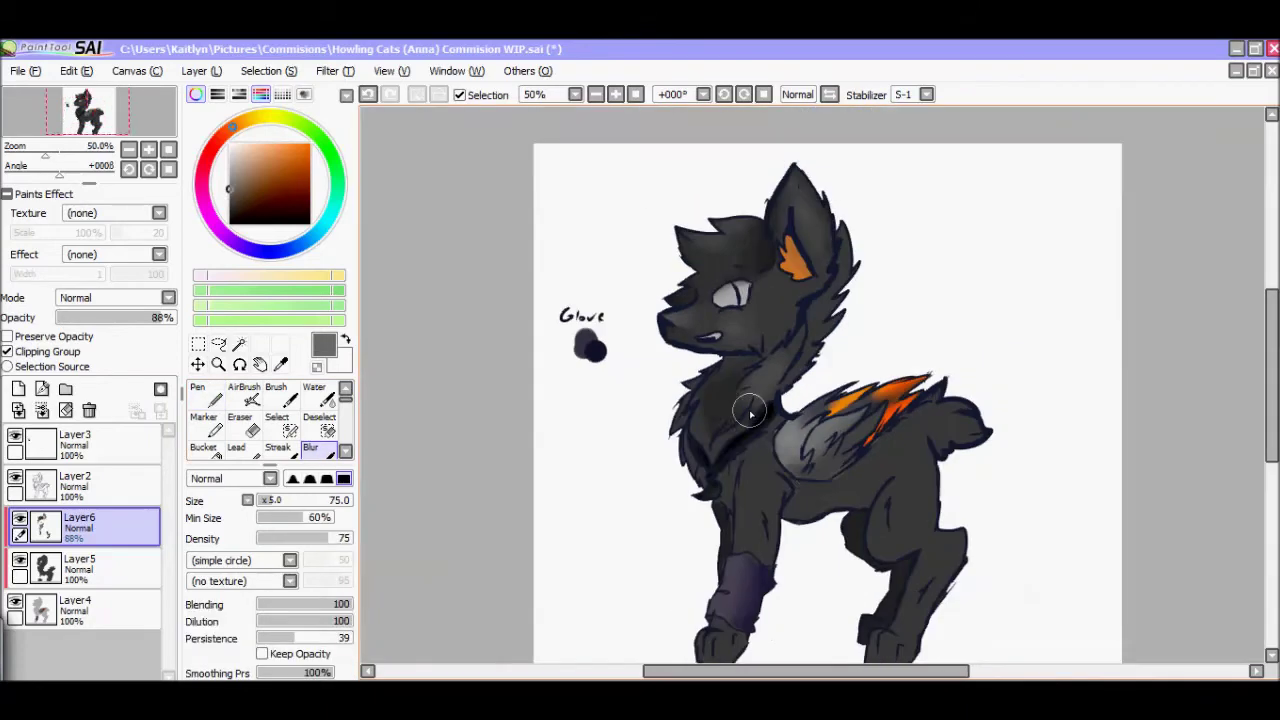
scroll(750, 413, "up", 1)
left_click(115, 608)
left_click_drag(642, 459, 612, 429)
left_click(273, 155)
left_click(199, 390)
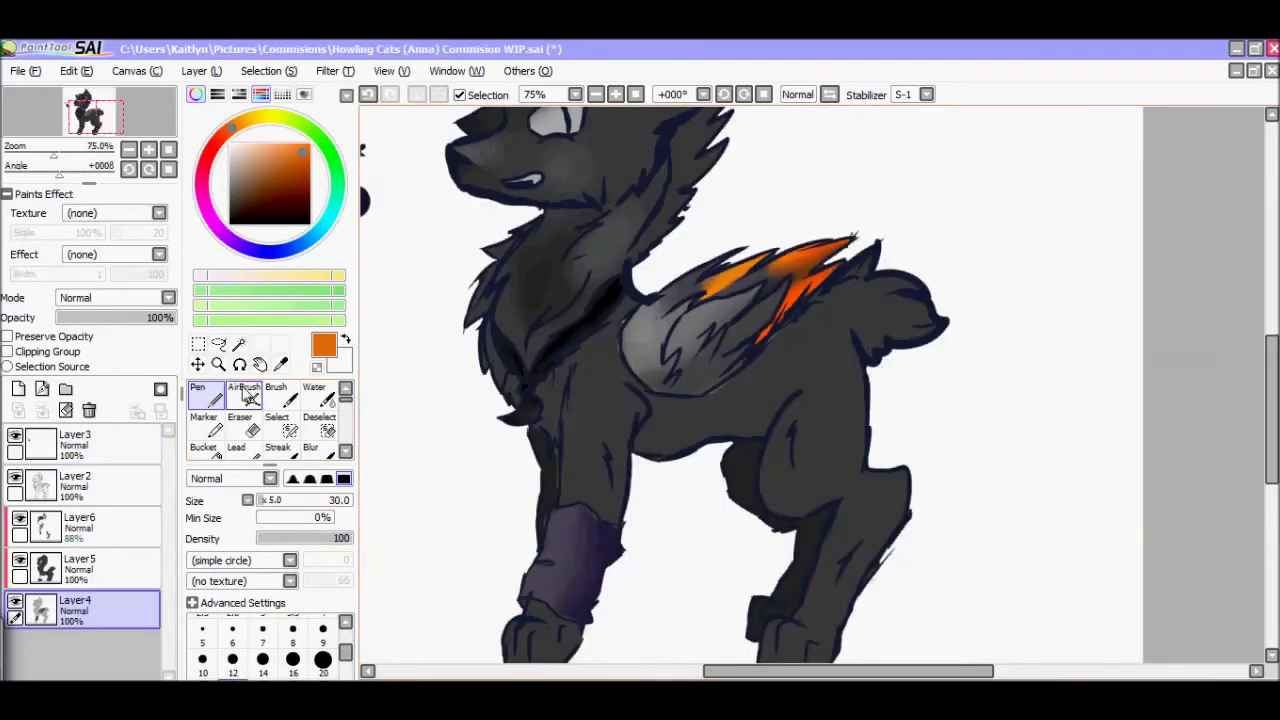
left_click(120, 530)
mouse_move(858, 350)
left_mouse_down()
mouse_move(878, 248)
mouse_move(930, 310)
mouse_move(850, 335)
left_mouse_up()
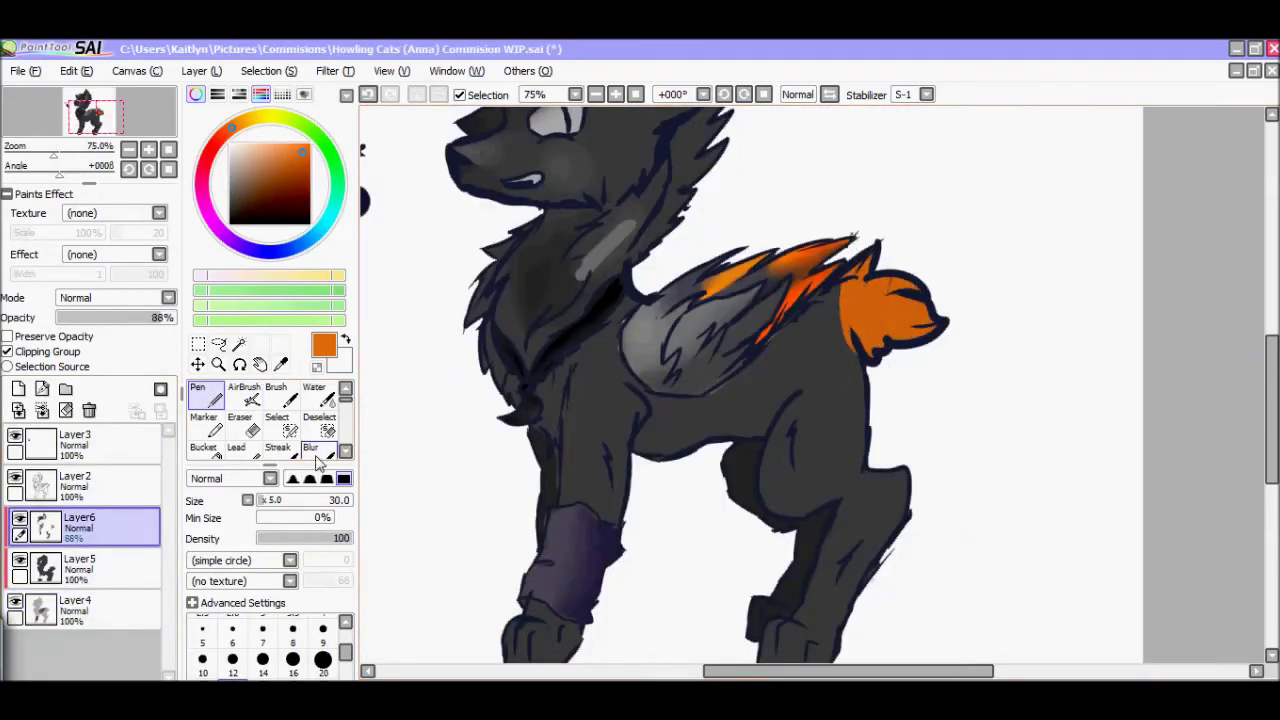
- Add lighter orange highlights and darker orange shading to the tail and blend them with Blur at density 39
left_click(883, 313, "alt")
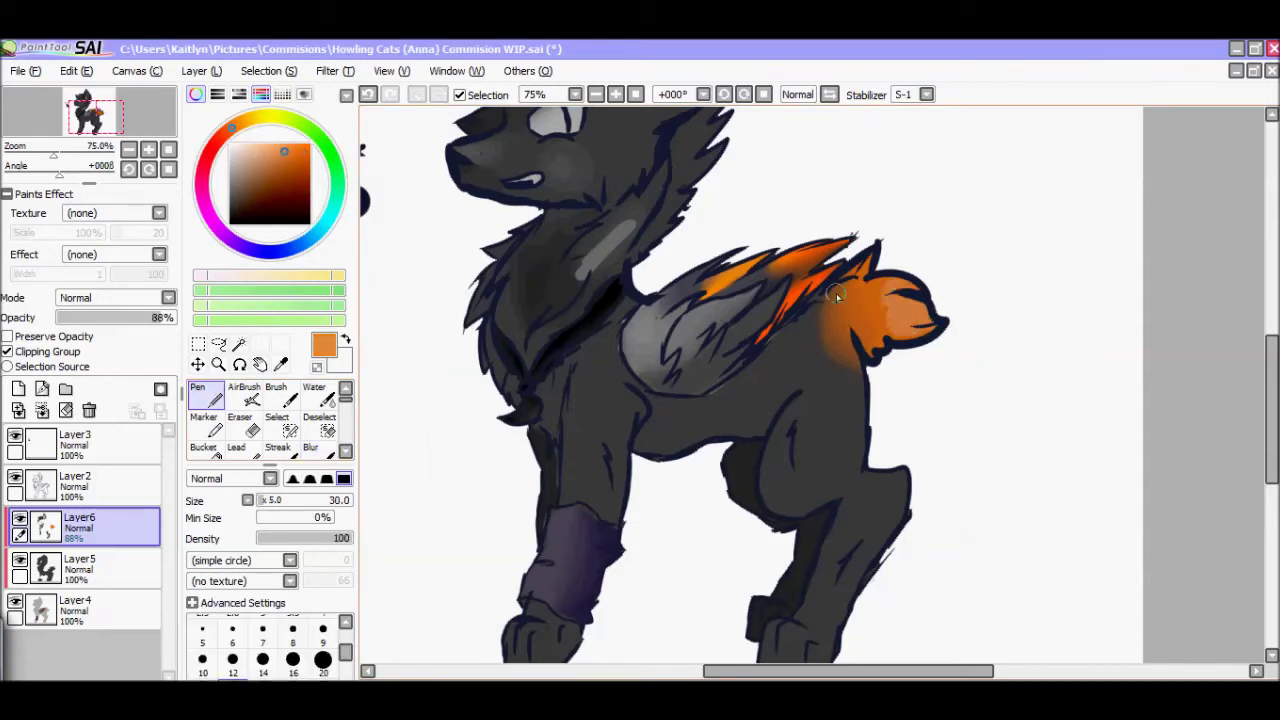
left_click_drag(849, 292, 895, 300)
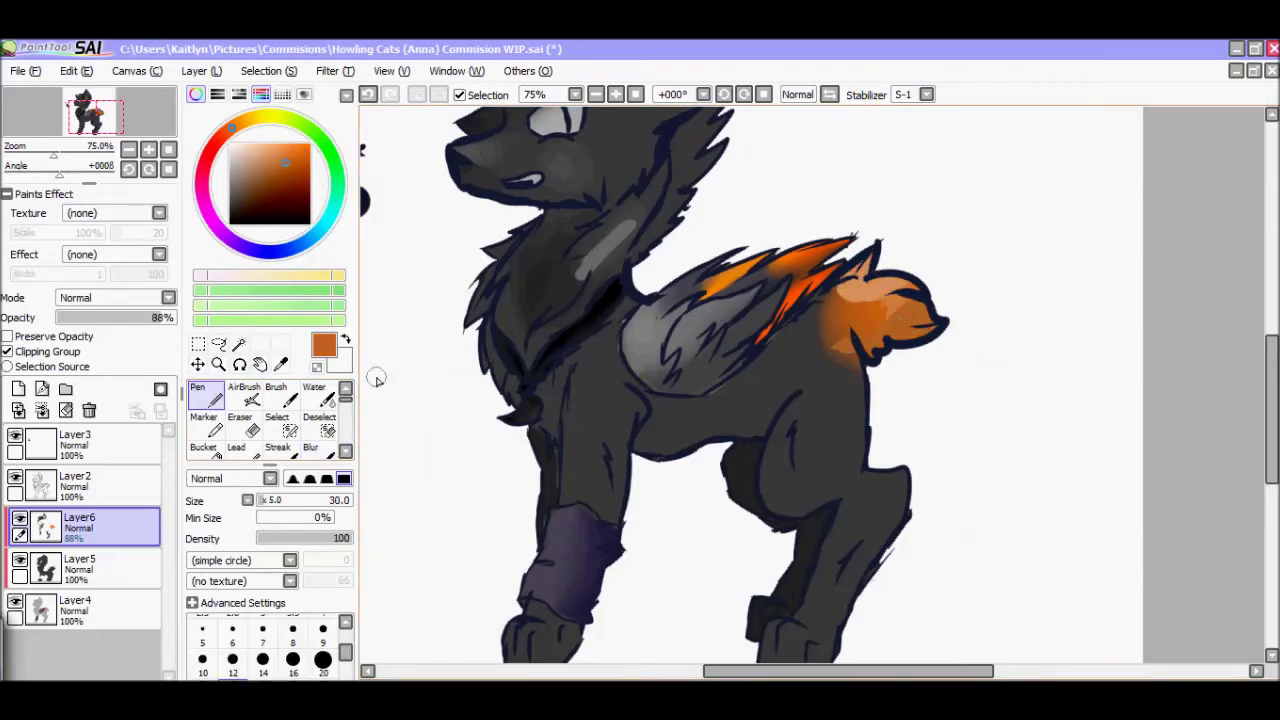
left_click(310, 447)
left_click_drag(842, 335, 865, 285)
key("n")
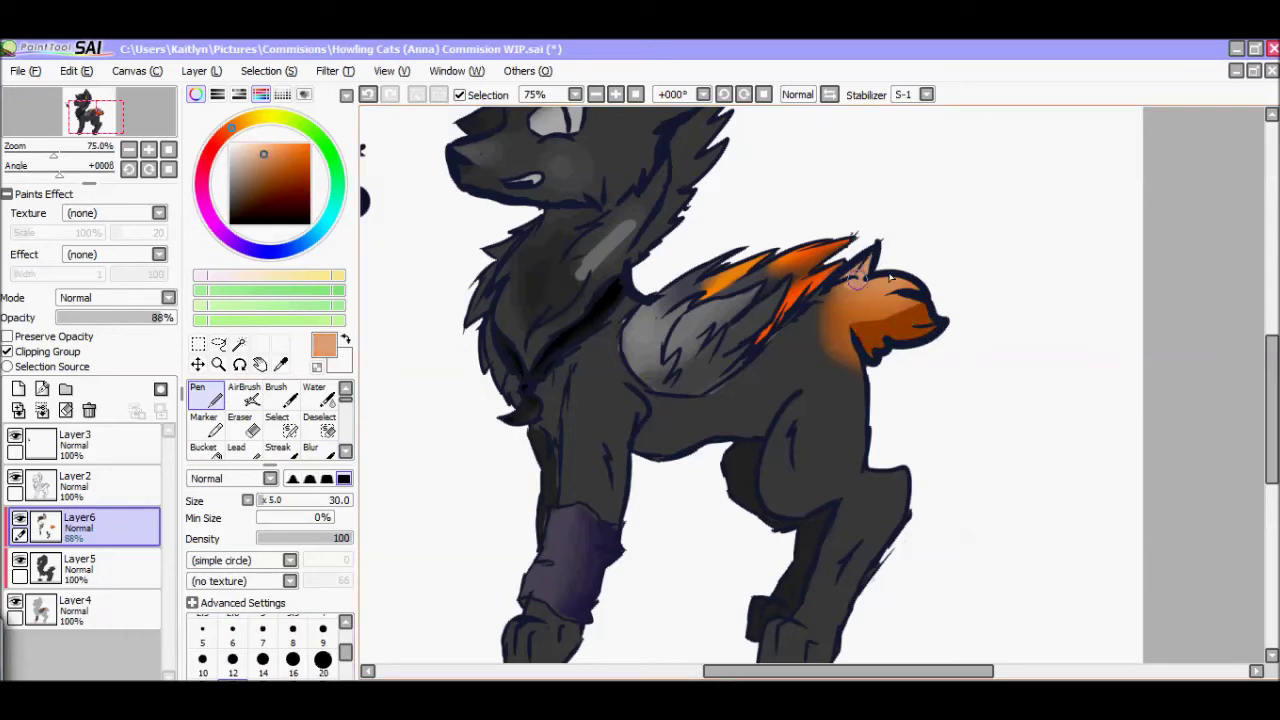
left_click(310, 447)
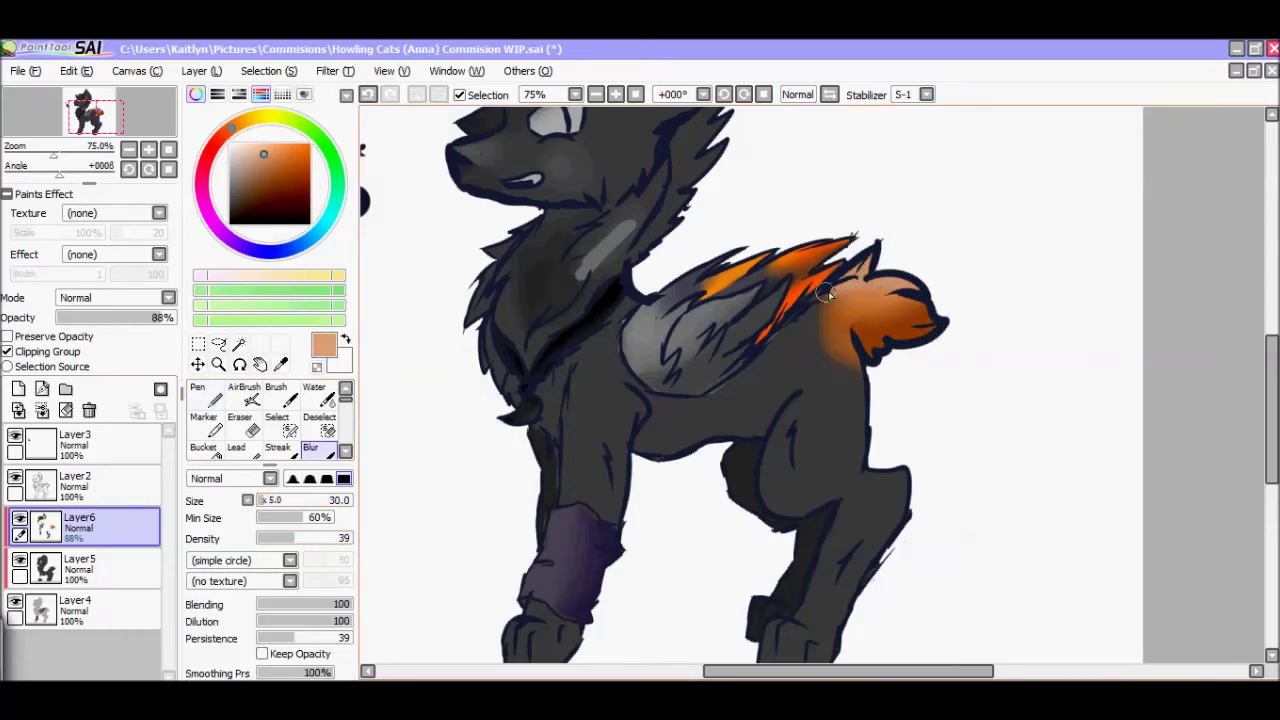
key("n")
left_click(18, 389)
mouse_move(930, 305)
left_mouse_down()
mouse_move(900, 320)
mouse_move(838, 310)
left_mouse_up()
left_click(310, 447)
left_click_drag(285, 500, 330, 500)
left_click_drag(174, 317, 115, 317)
left_click(200, 392)
left_click(945, 320, "alt")
left_click(100, 567)
left_click(80, 525)
left_click(89, 410)
- Lasso the tail, shift it to a stronger red-orange with Hue and Saturation, and blend it with Blur at size 110
left_click(218, 343)
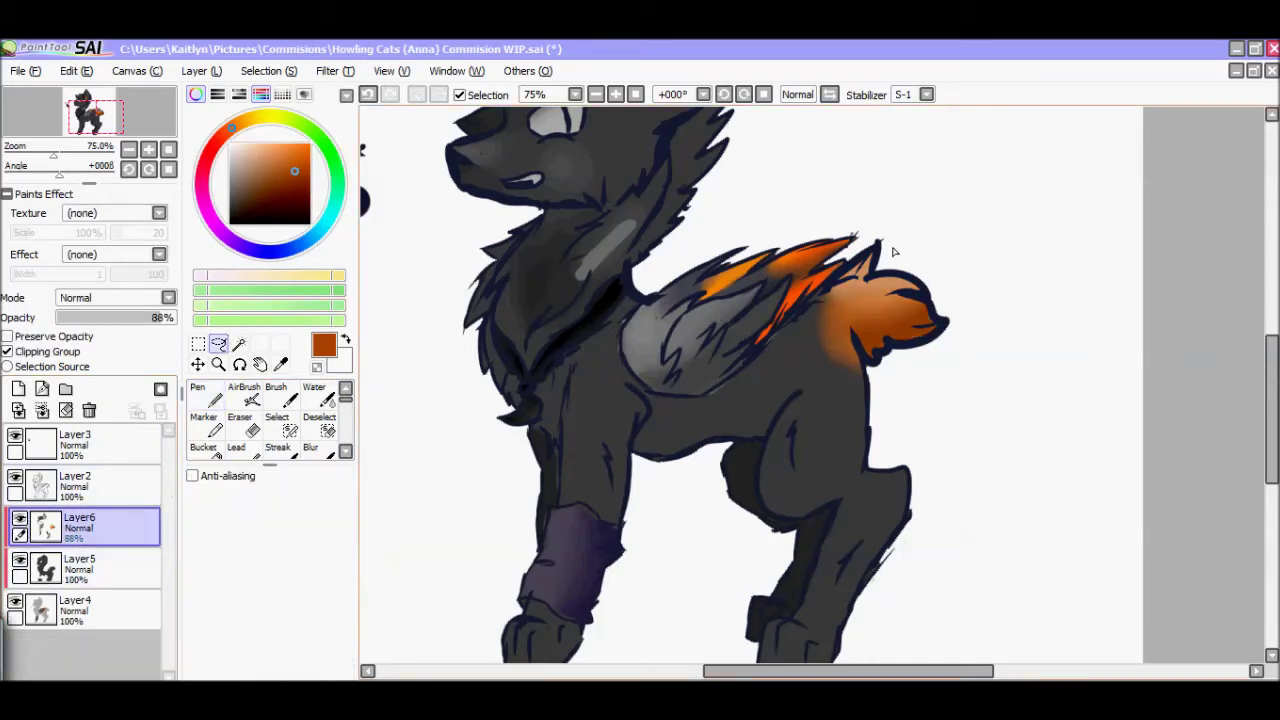
left_click_drag(924, 380, 885, 245)
key("ctrl+u")
left_click_drag(213, 452, 366, 424)
left_click_drag(213, 396, 216, 397)
left_click(256, 489)
key("ctrl+d")
left_click(310, 447)
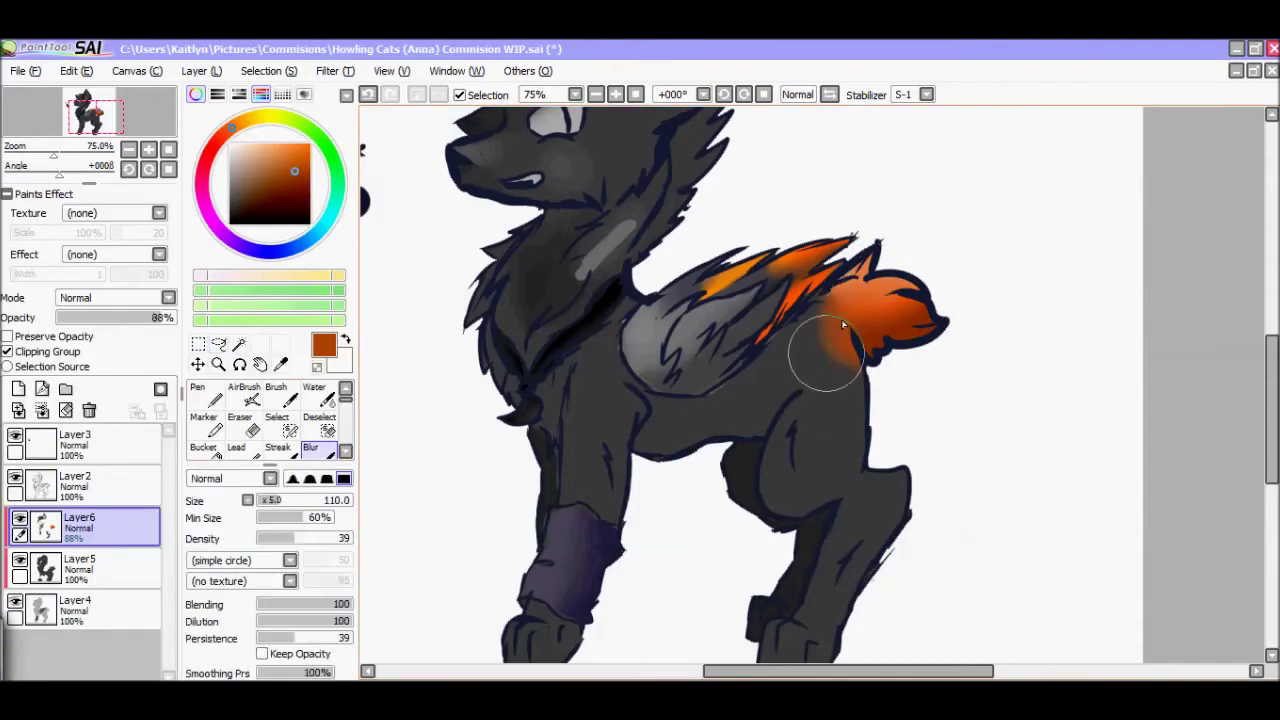
- Recolour the inner ear on Layer6 with a redder orange and blend its shading with Blur
scroll(603, 418, "up", 5)
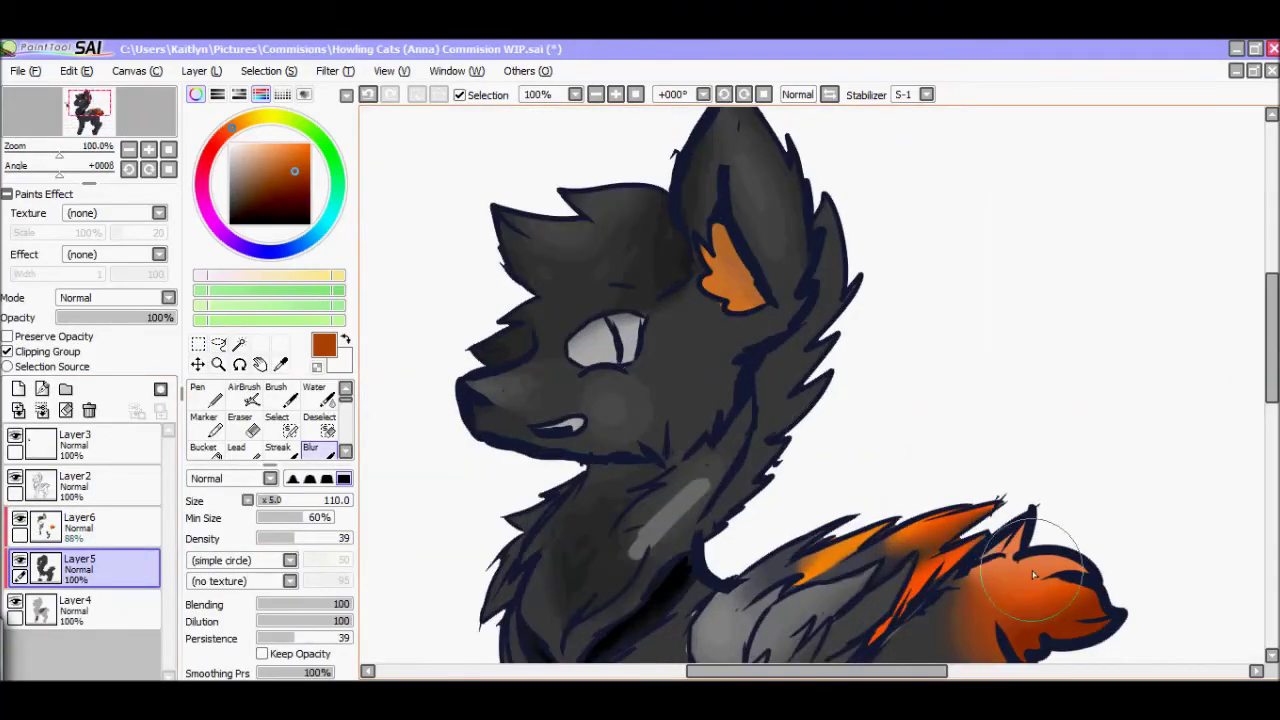
left_click(80, 525)
left_click(197, 392)
mouse_move(740, 290)
left_mouse_down()
mouse_move(730, 258)
mouse_move(740, 290)
left_mouse_up()
left_click(310, 447)
left_click(197, 392)
left_click(310, 447)
left_click(722, 244, "alt")
left_click(197, 392)
- Blend the light grey highlight on the side of the neck with Blur
scroll(690, 405, "down", 3)
scroll(690, 405, "down", 2)
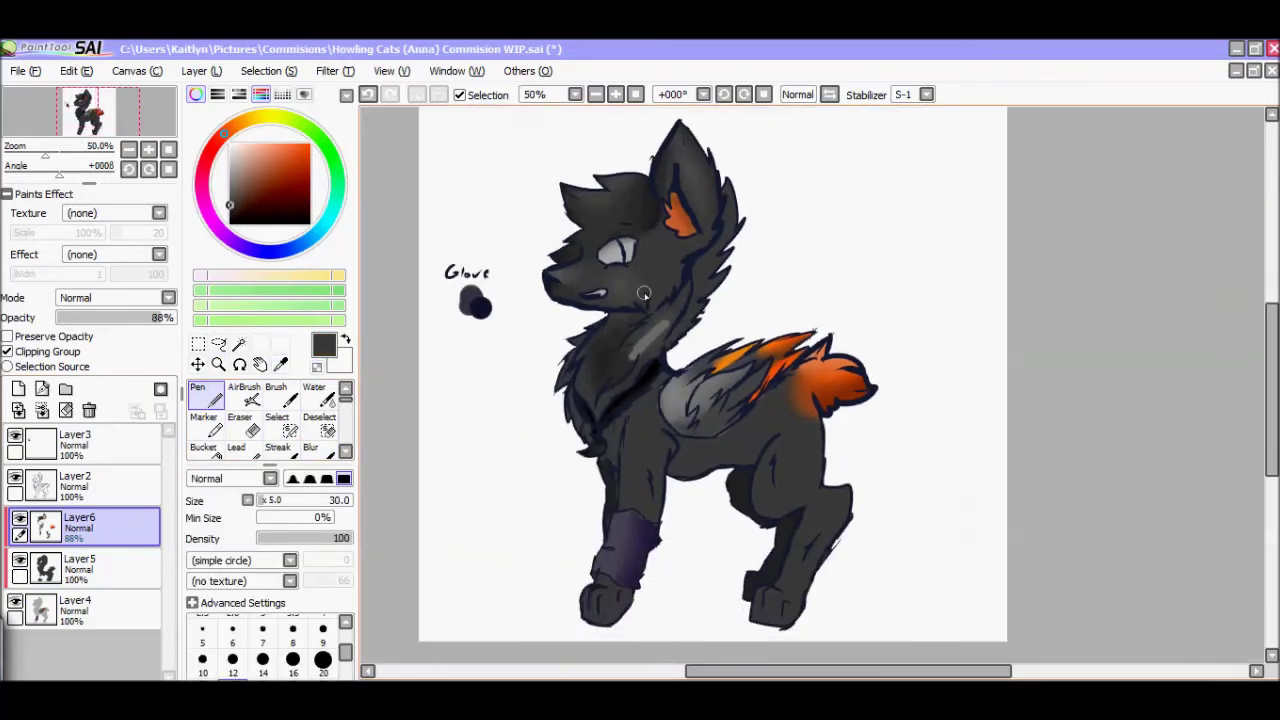
left_click(310, 447)
- Add grey highlights to the near front leg, thigh and paws and blend them with Blur at size 95, density 67
key("n")
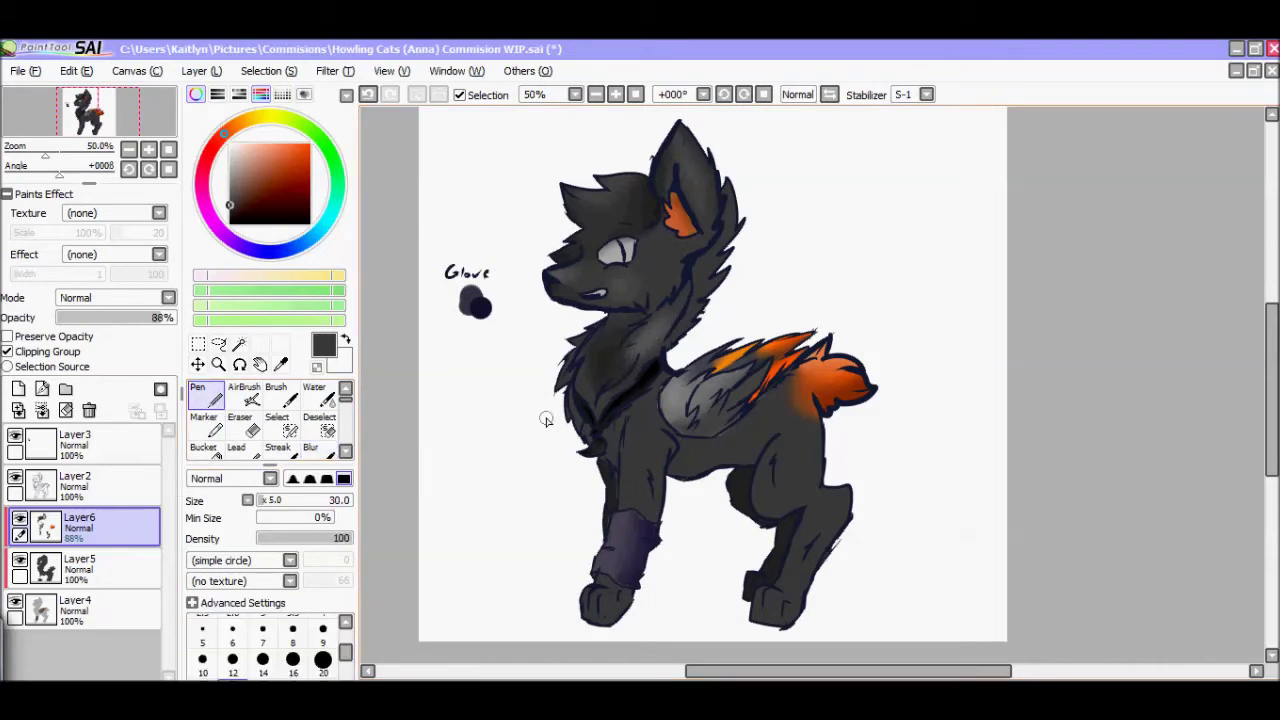
left_click(229, 192)
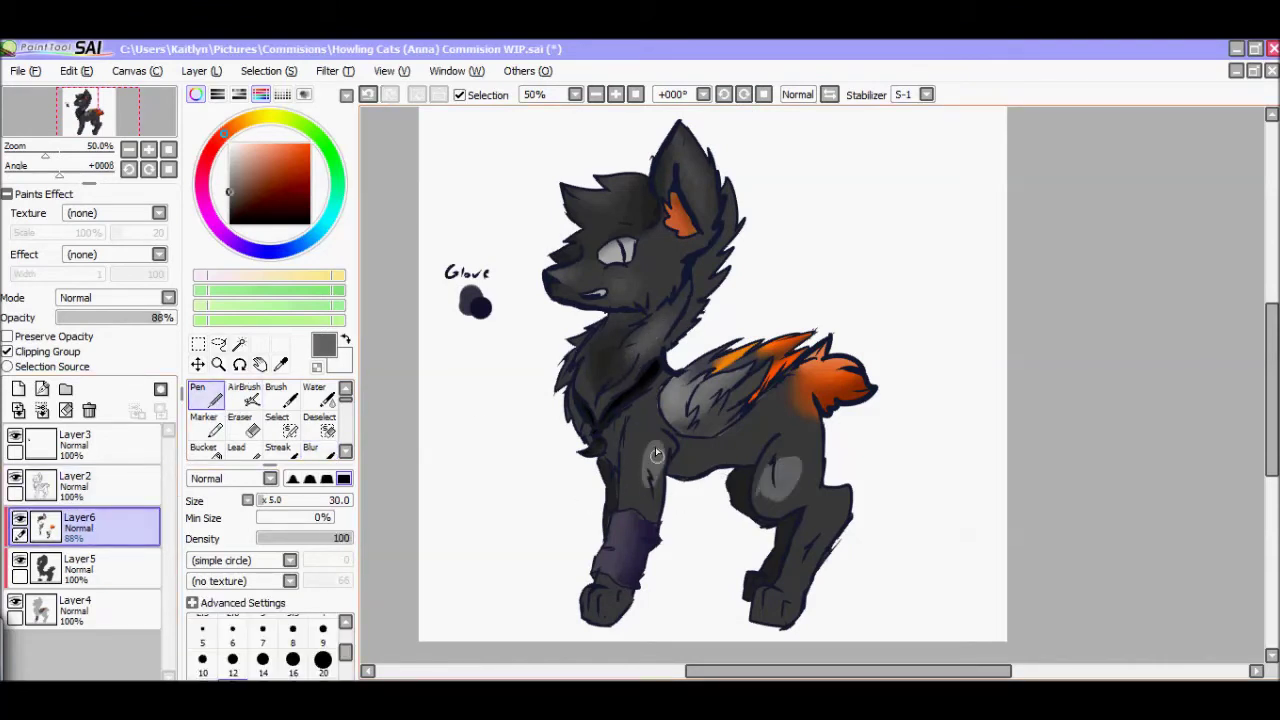
scroll(723, 509, "up", 1)
left_click(310, 447)
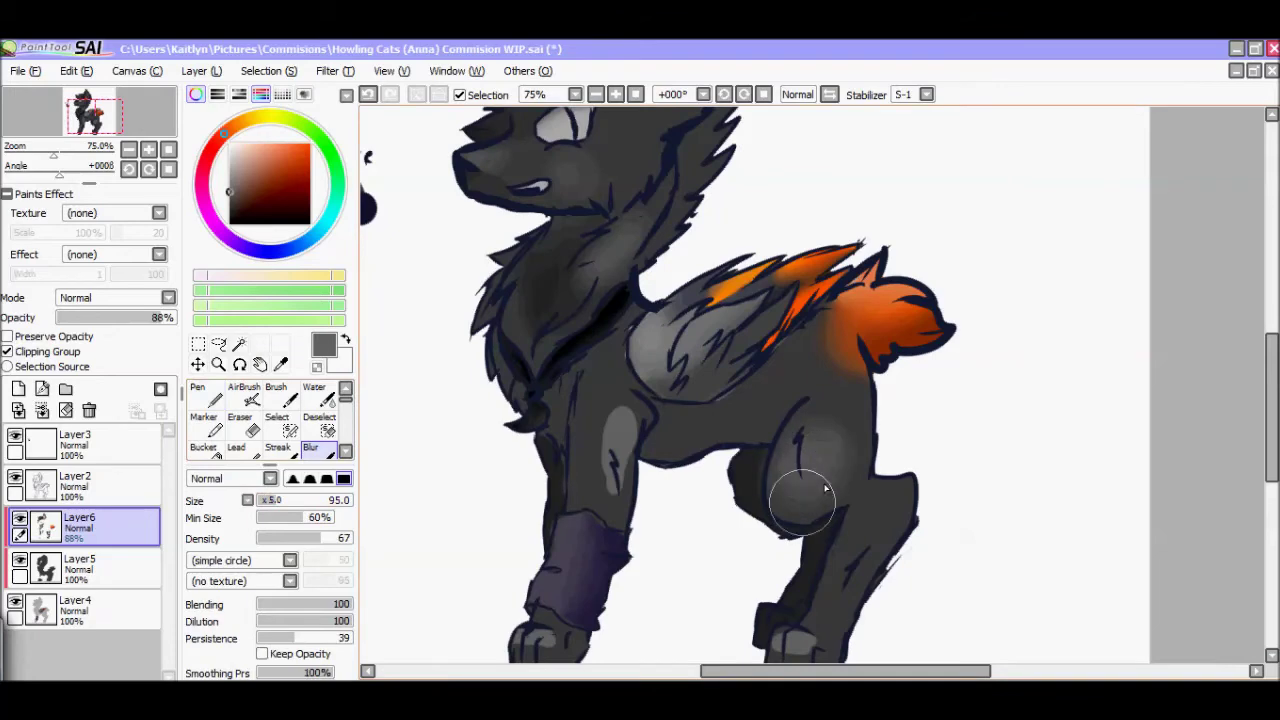
scroll(618, 509, "down", 3)
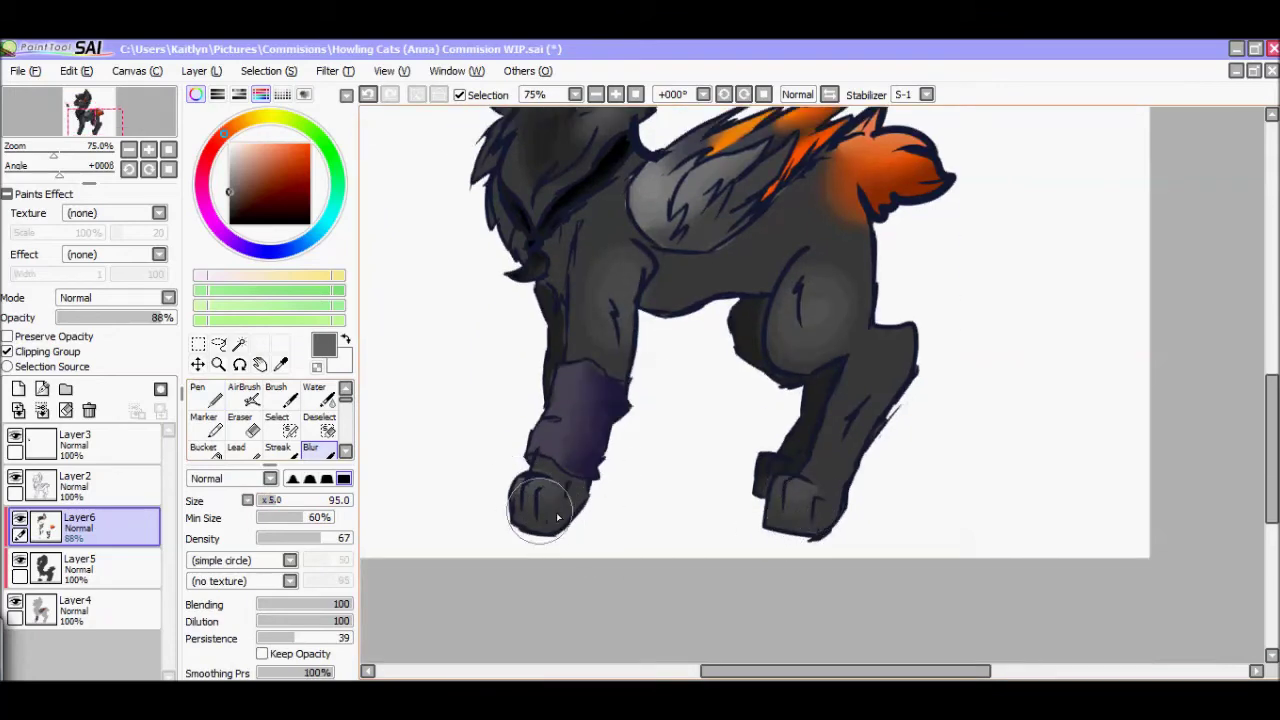
- Add smaller, lighter grey highlights to the upper front leg, thigh and paws and blend them with Blur at size 95
scroll(636, 541, "down", 2)
scroll(420, 346, "up", 1)
key("n")
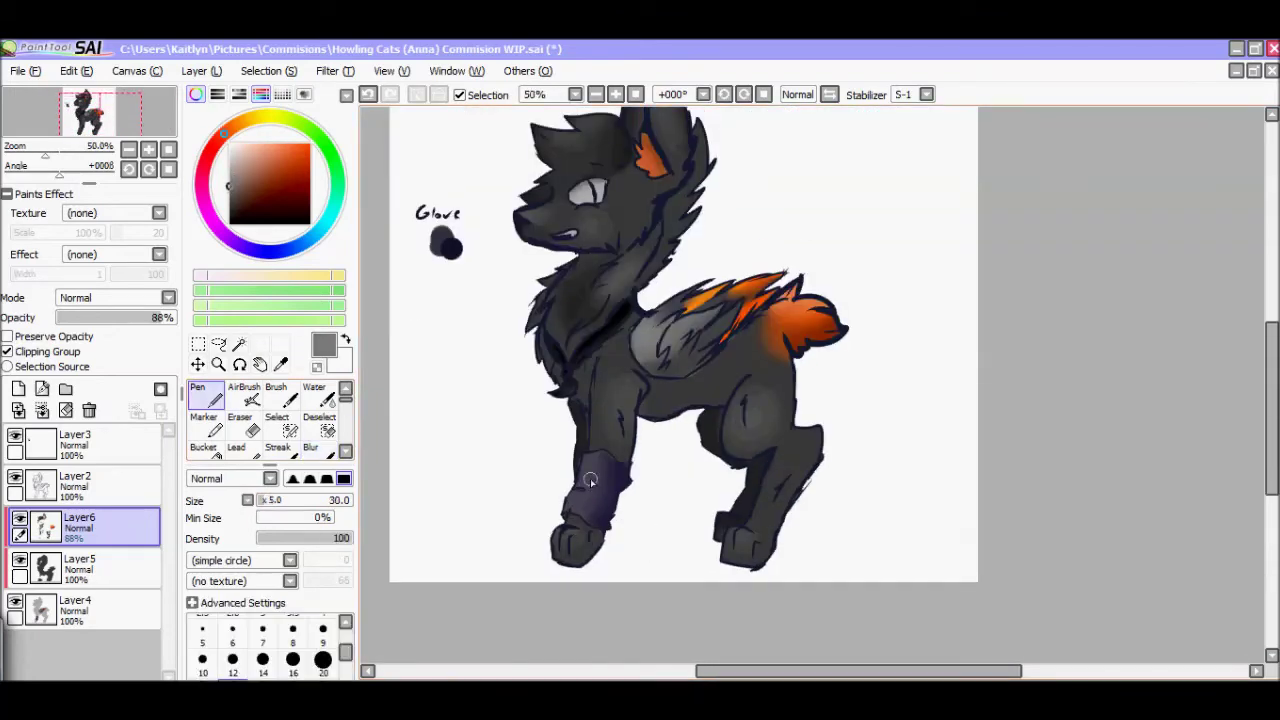
key("b")
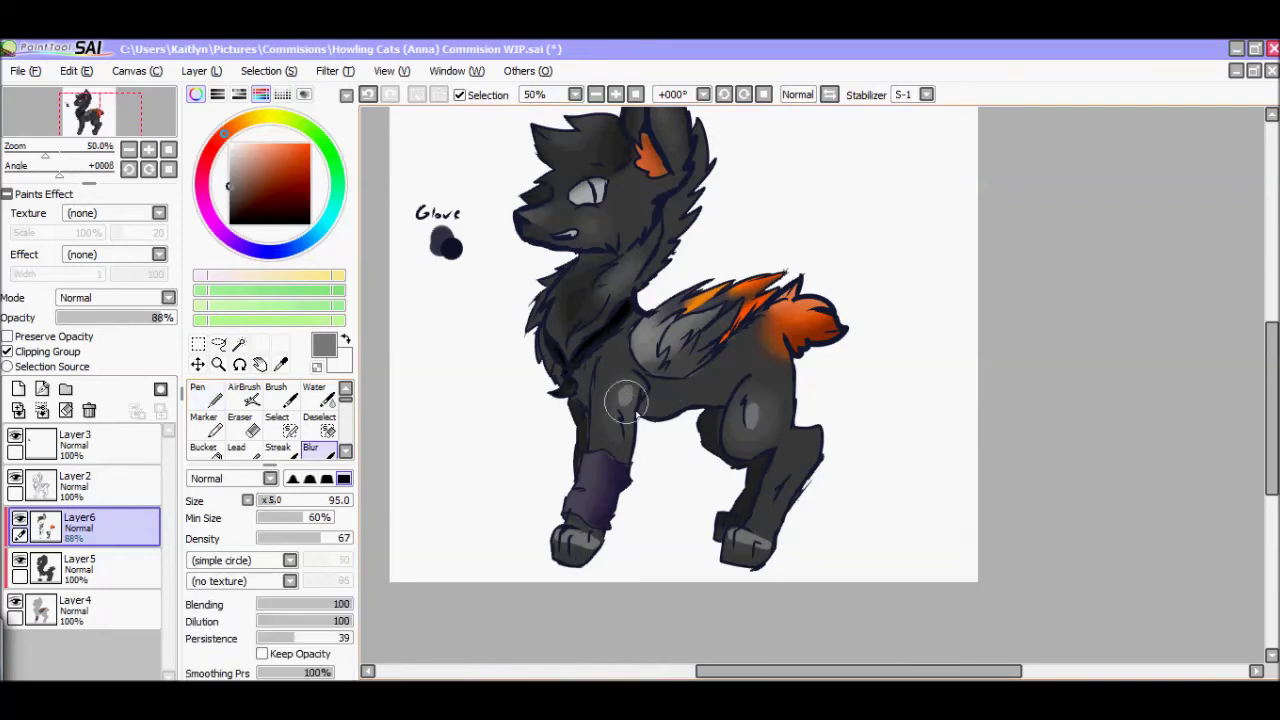
scroll(622, 474, "up", 3)
key("n")
key("b")
left_click_drag(797, 388, 767, 358)
key("n")
key("b")
key("n")
key("b")
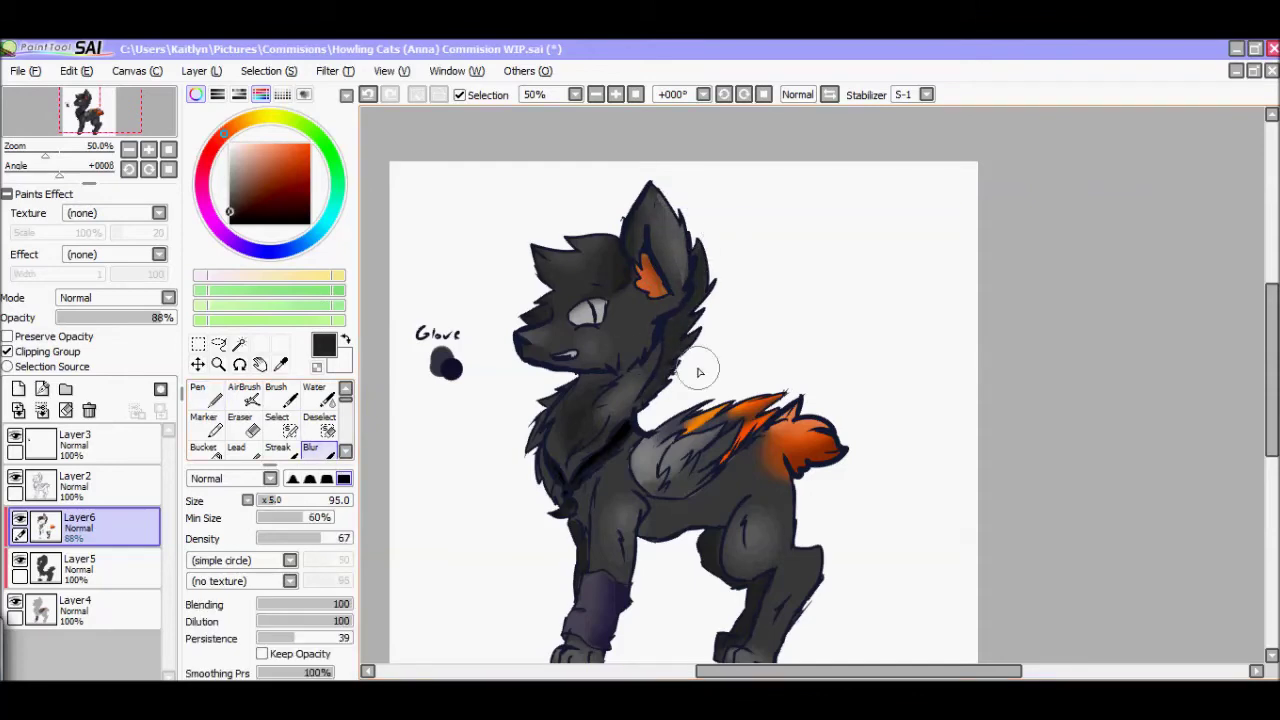
- Shade the mane behind the ear black, add a grey highlight to the back of the neck, and blend both
scroll(697, 365, "up", 2)
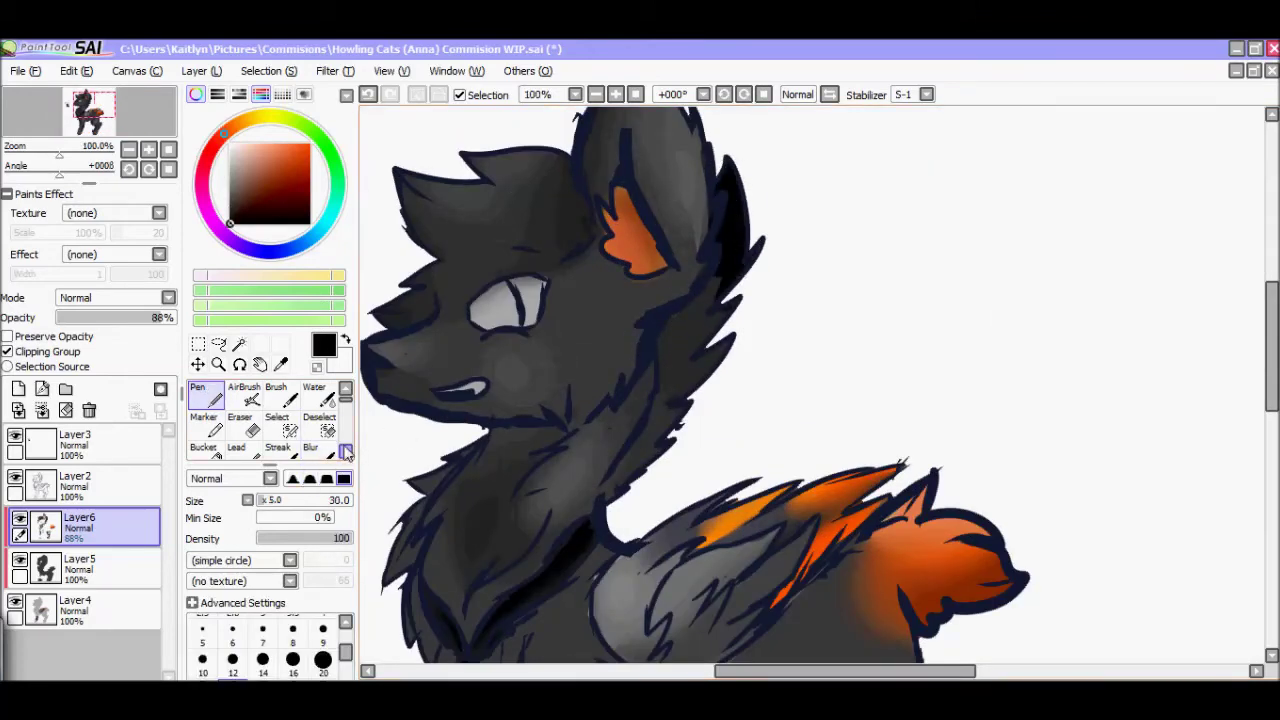
key("n")
left_click(688, 343, "alt")
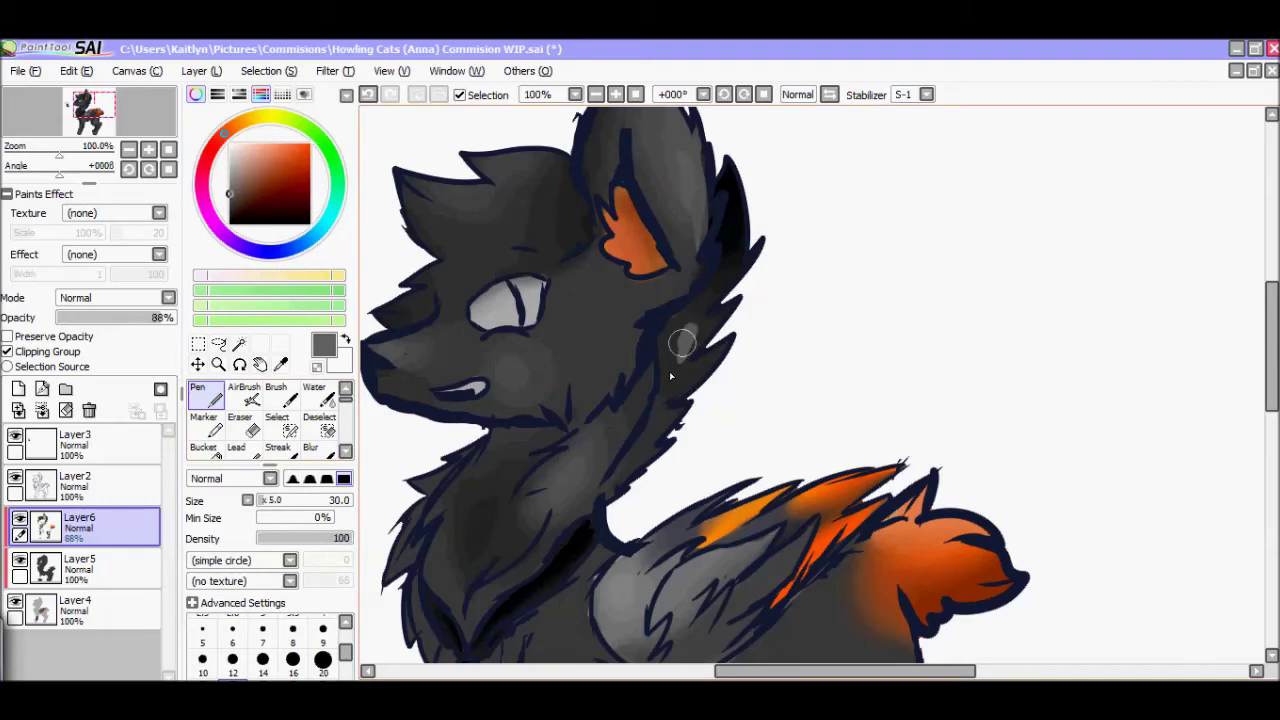
key("b")
scroll(700, 330, "down", 1)
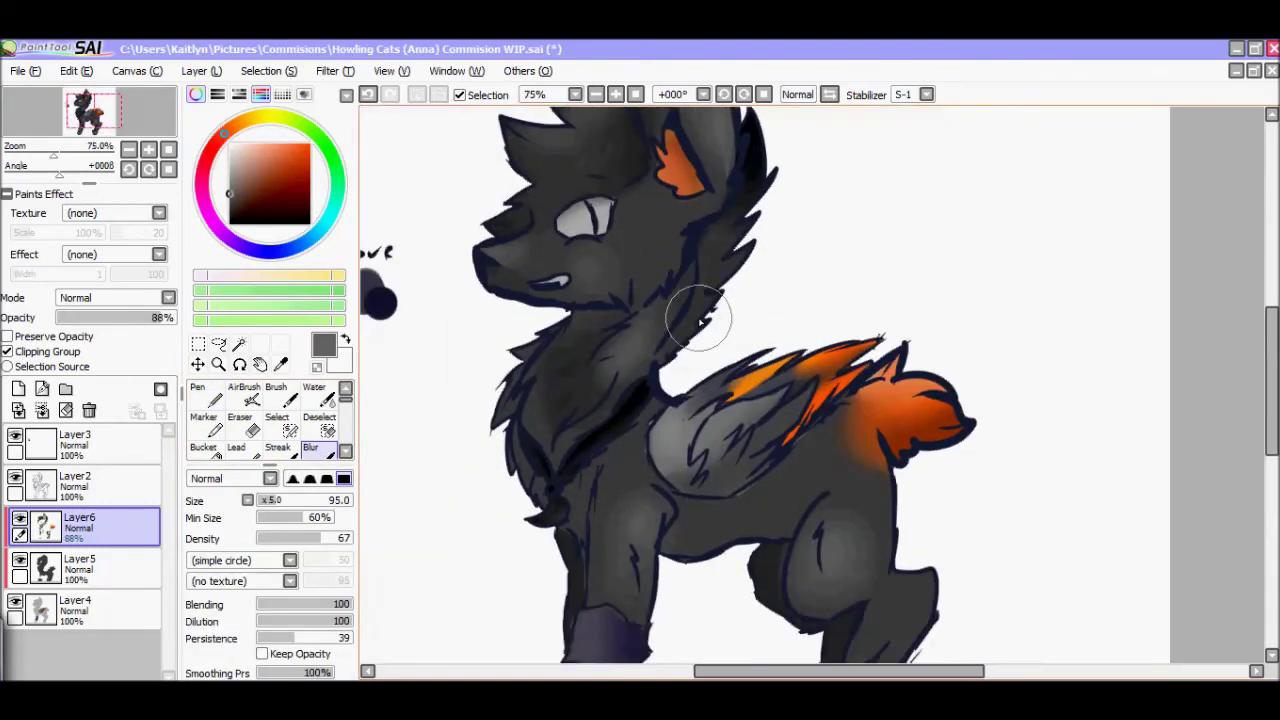
key("n")
left_click_drag(496, 378, 514, 462)
key("ctrl+z")
left_click(503, 351, "alt")
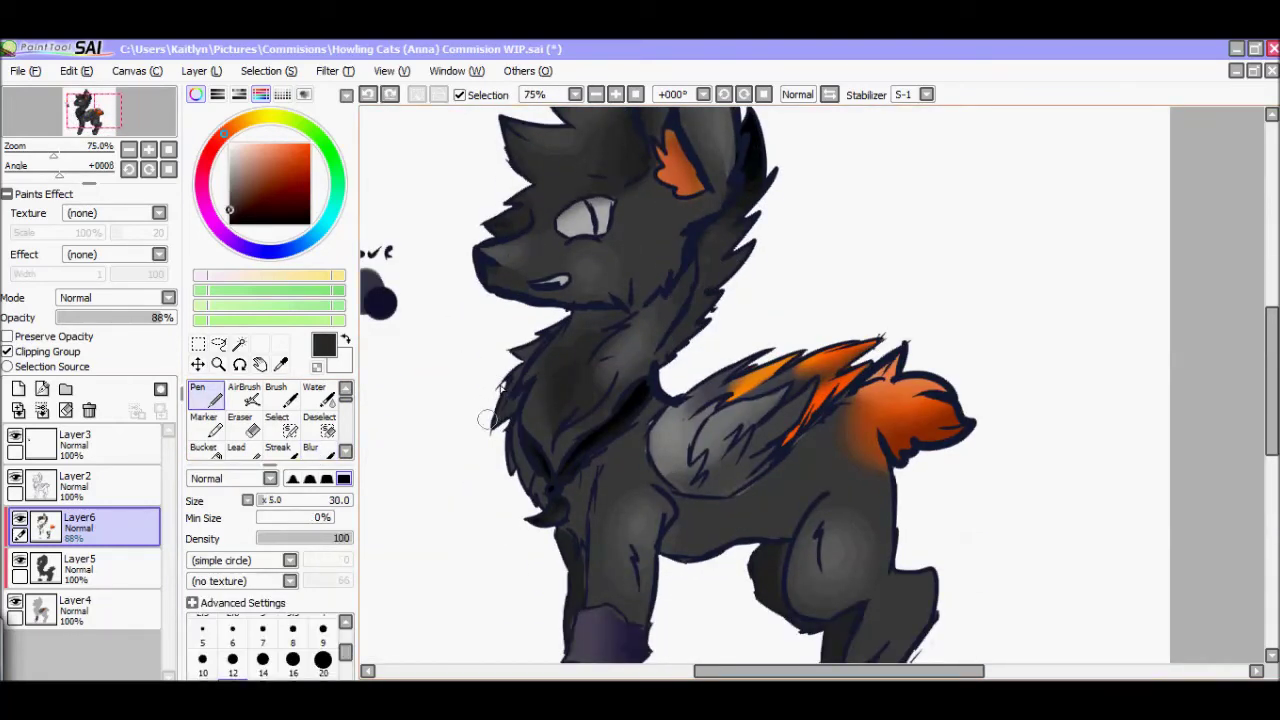
scroll(538, 407, "up", 1)
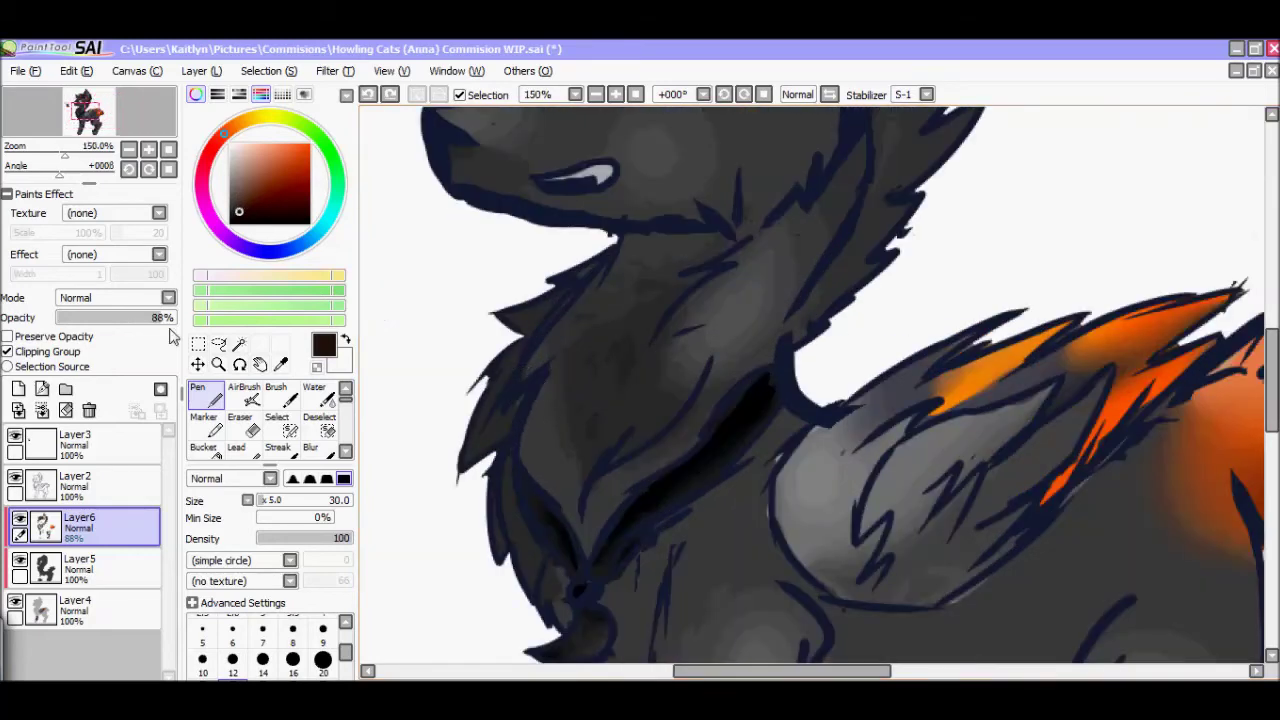
key("Page_Down")
key("ctrl+z")
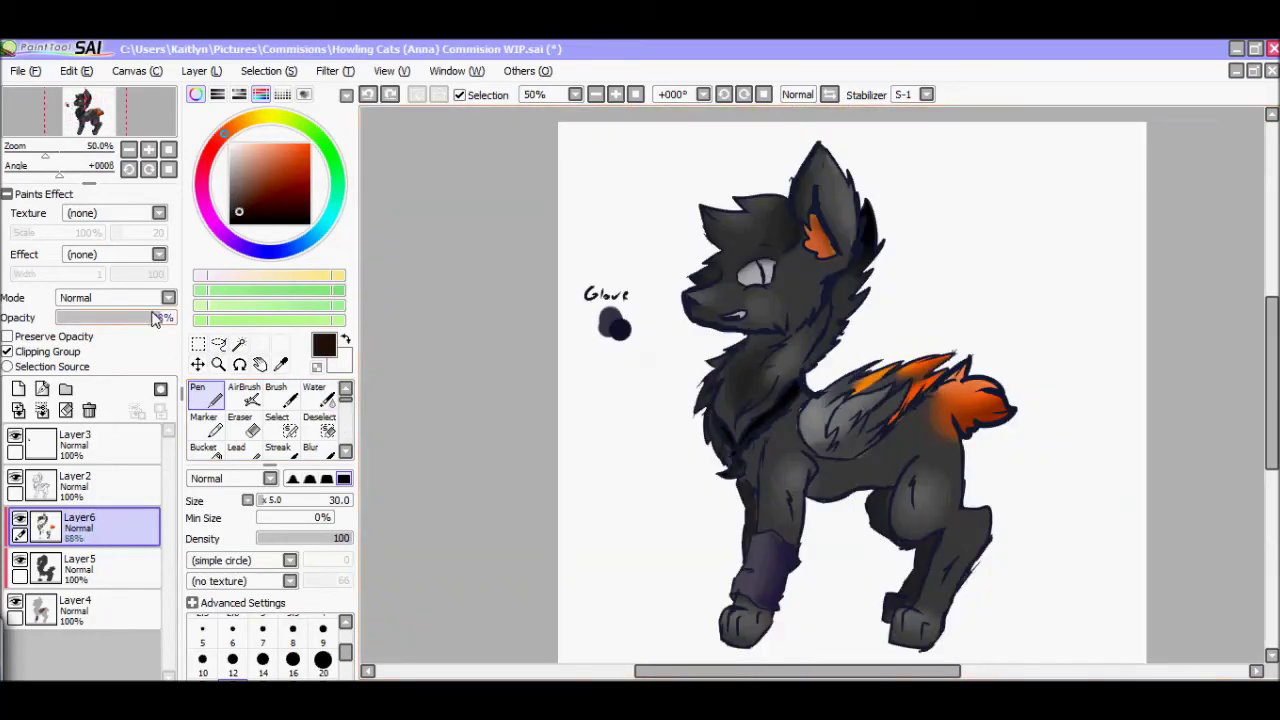
- Reduce Layer6's opacity to 77%
left_click_drag(148, 330, 198, 338)
left_click(148, 317)
- Darken the line art on Layer2 with Hue and Saturation
scroll(440, 400, "up", 1)
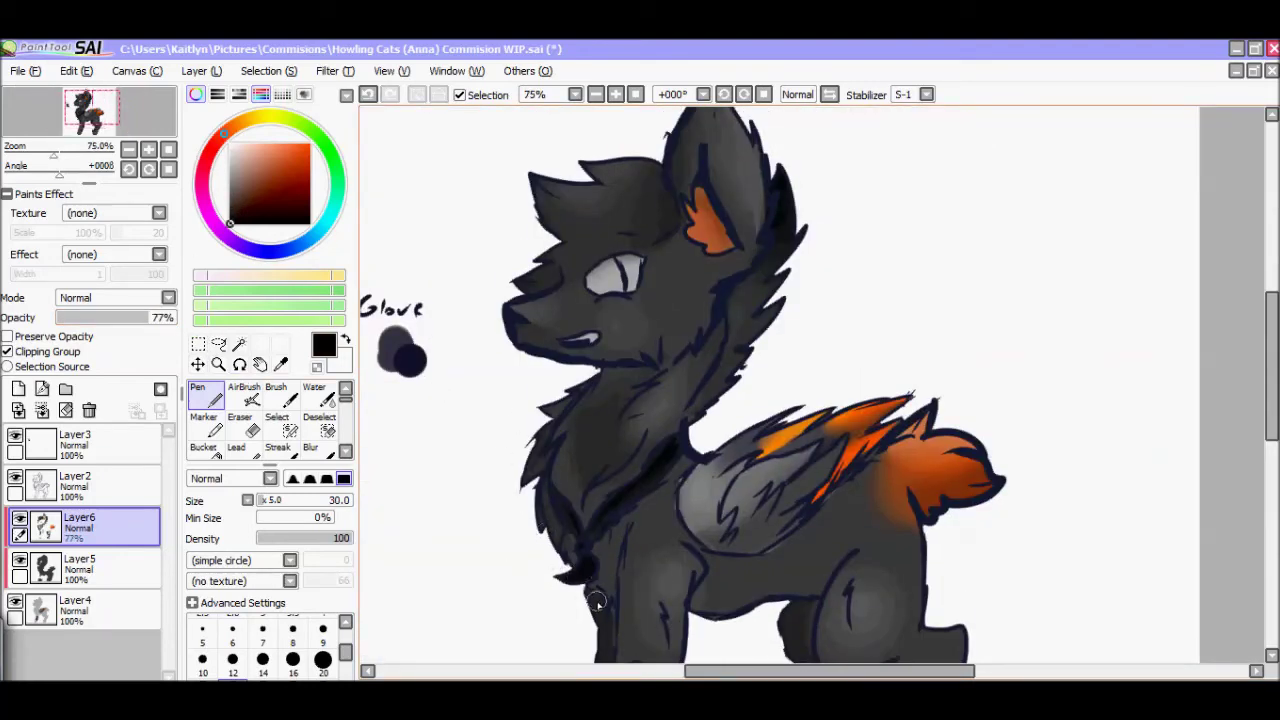
key("ctrl+u")
left_click_drag(212, 424, 205, 455)
left_click(256, 489)
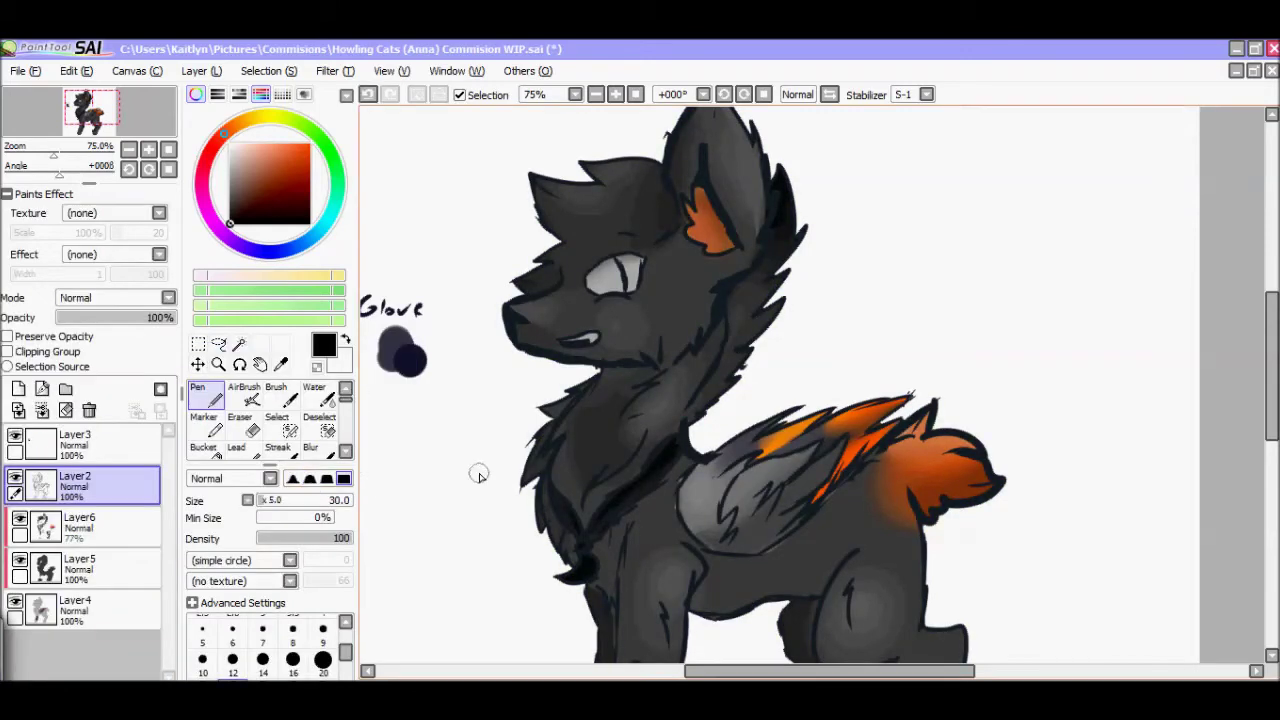
- Lasso the glove on Layer4 and set its luminescence to -47 with Hue and Saturation
key("ctrl+minus")
left_click(75, 610)
key("ctrl+u")
key("Escape")
mouse_move(605, 500)
left_mouse_down()
mouse_move(580, 620)
mouse_move(620, 515)
left_mouse_up()
key("ctrl+u")
left_click_drag(212, 453, 141, 452)
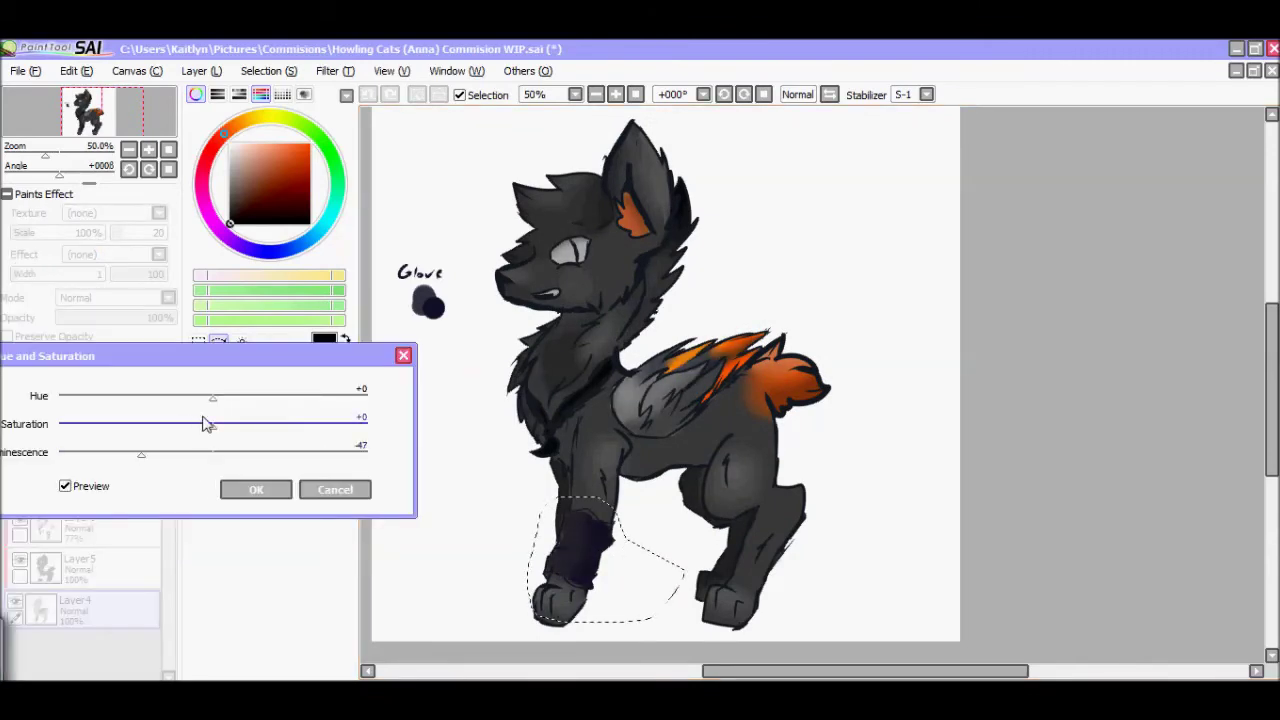
key("Return")
key("ctrl+d")
- Soften the glove's shading with Blur at size 30, density 67
scroll(680, 405, "up", 2)
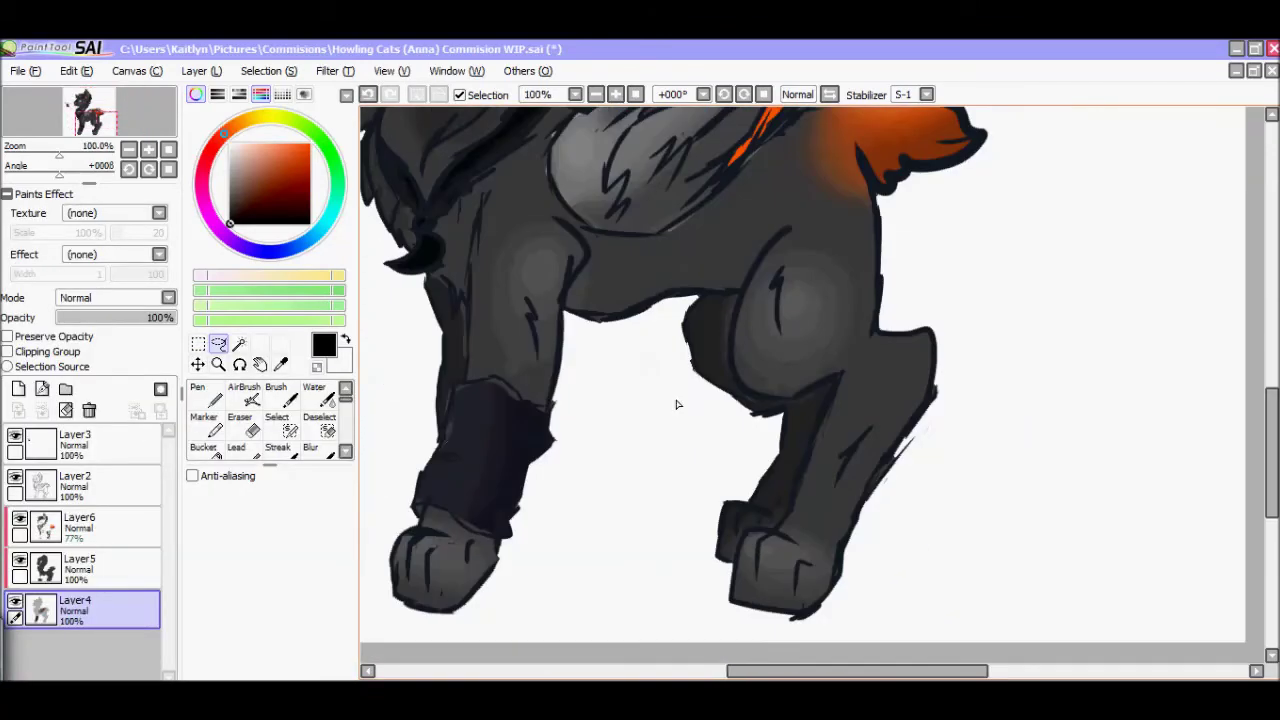
scroll(457, 460, "up", 1)
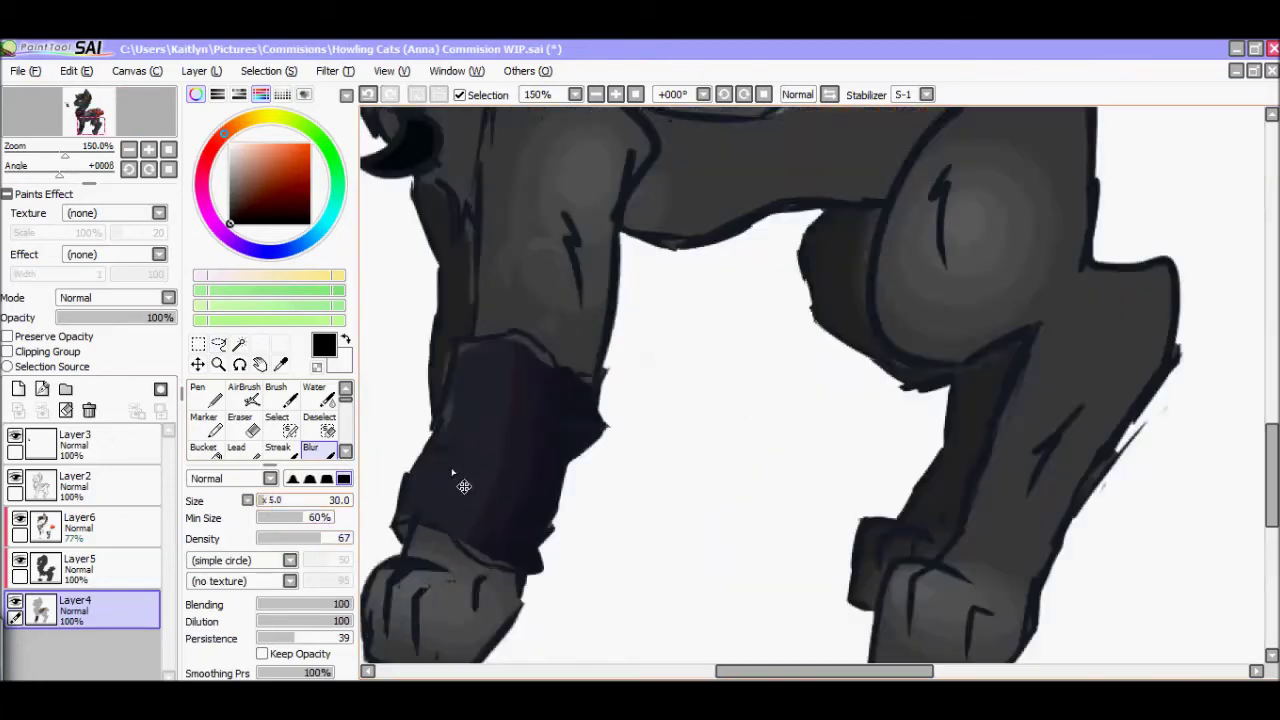
scroll(457, 460, "down", 3)
scroll(450, 468, "up", 2)
scroll(450, 468, "down", 1)
- Merge the clipped shading layers down into Layer4 and add a new clipped layer above it
left_click(42, 410)
left_click(18, 388)
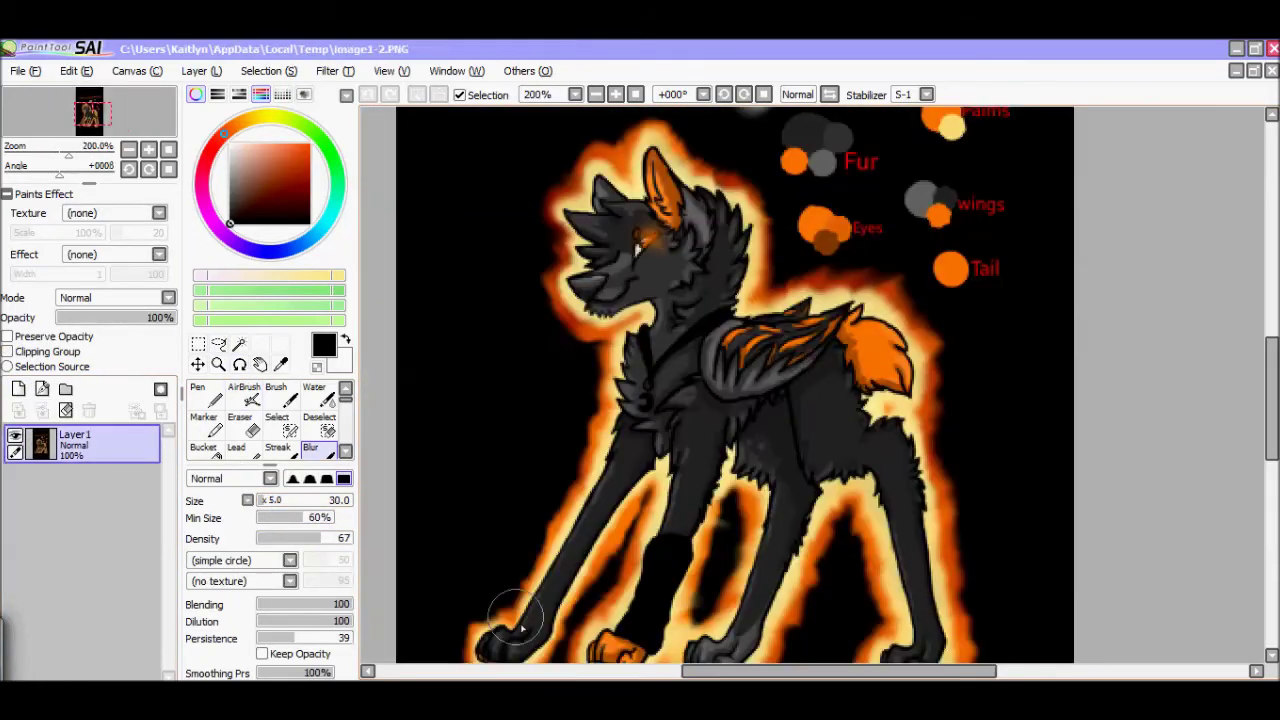
- Sample the orange eye swatch from the reference image and paint the front paw below the glove with it at pen size 30
left_click(820, 211)
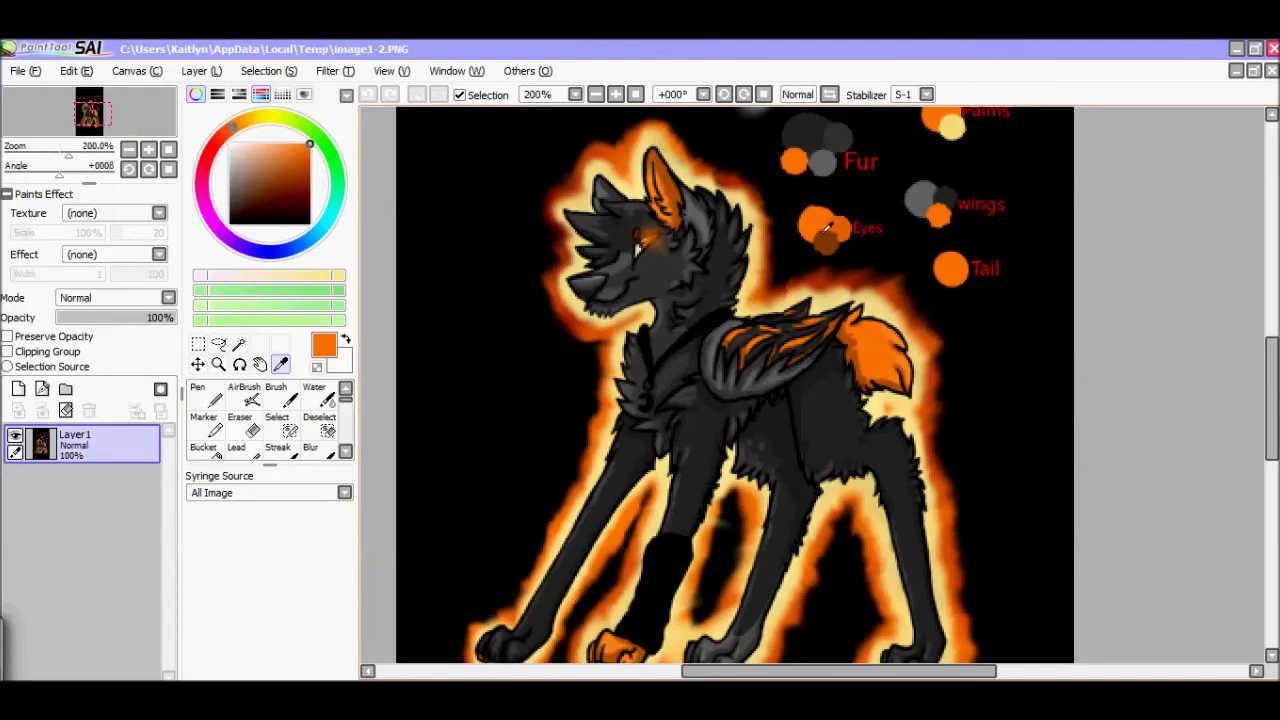
scroll(820, 211, "up", 2)
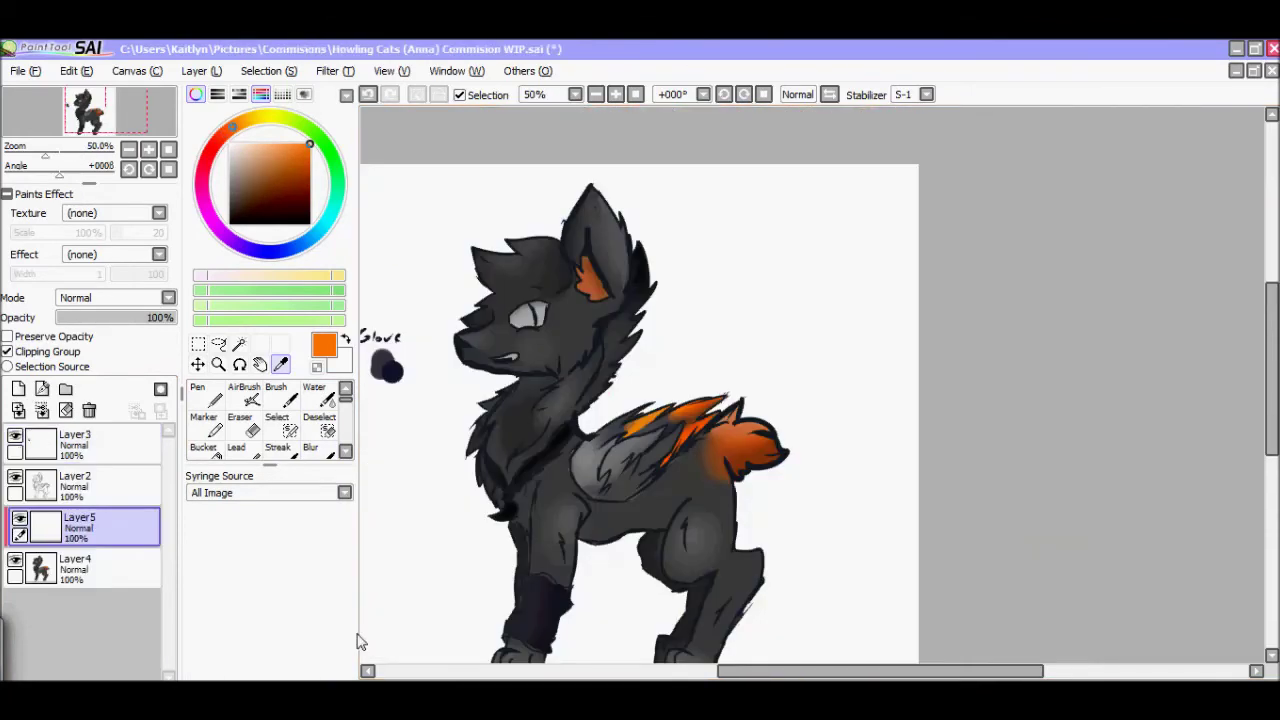
scroll(449, 503, "up", 2)
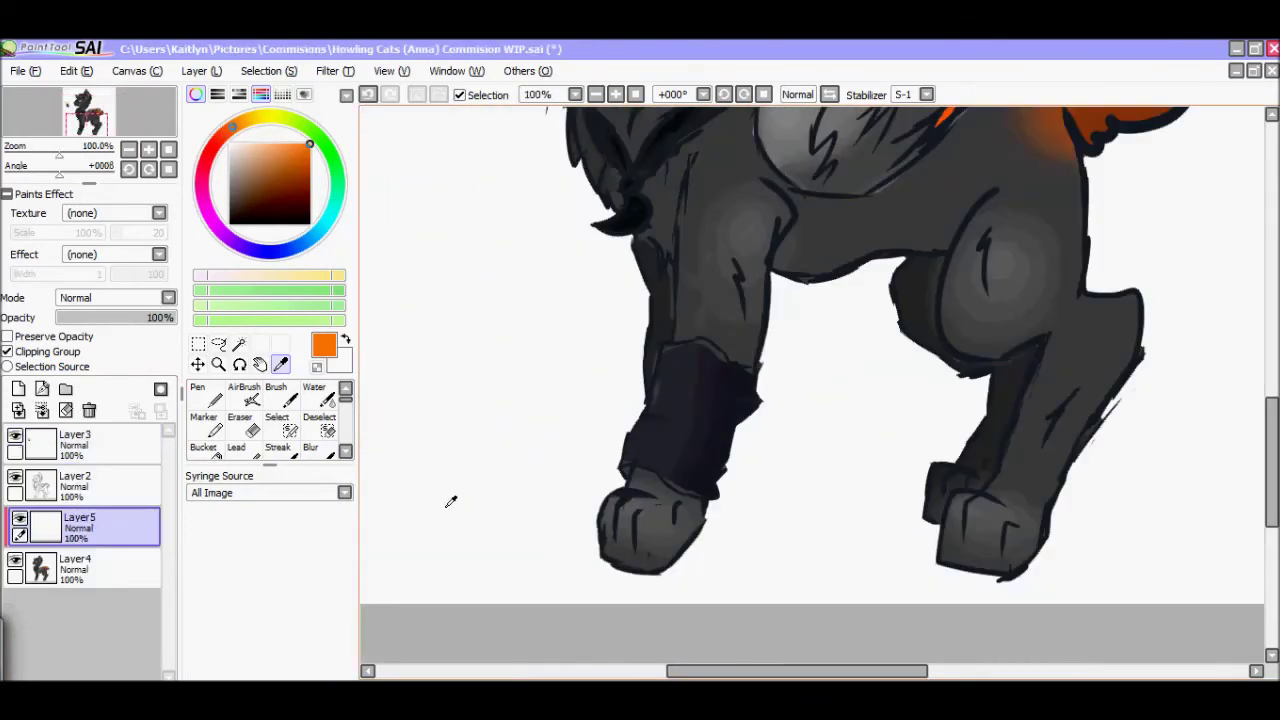
key("n")
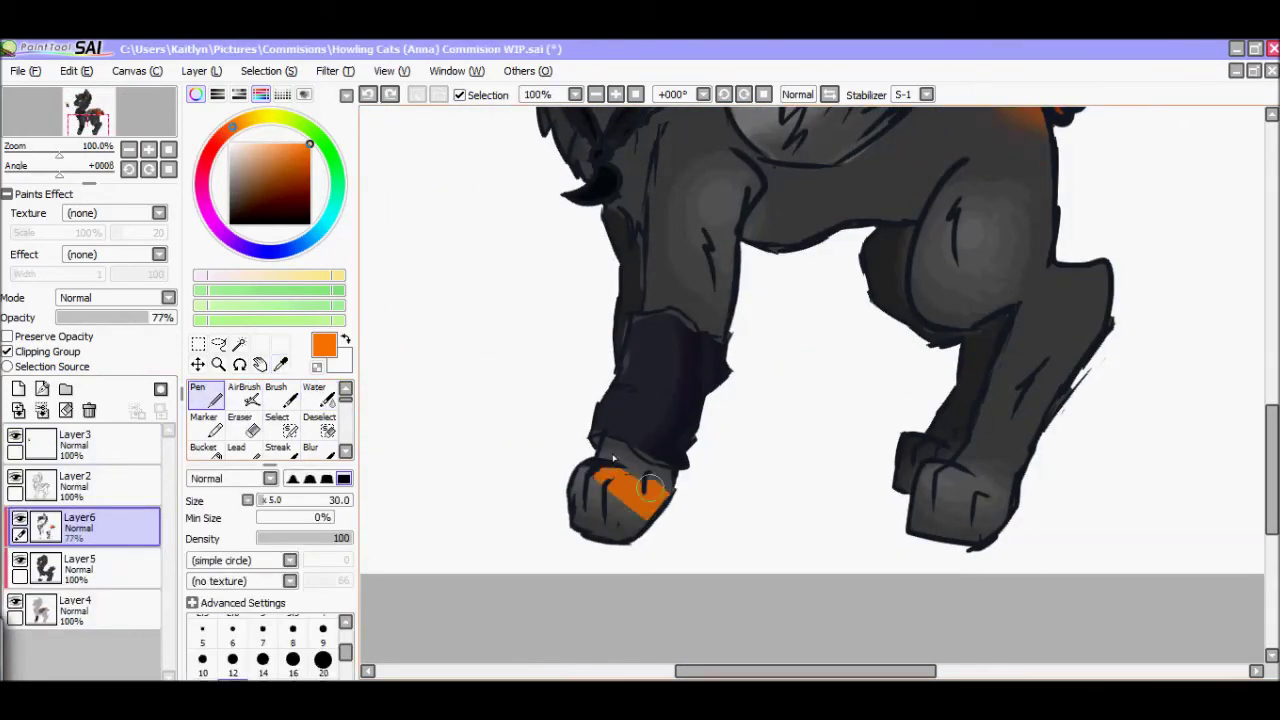
left_click_drag(640, 470, 582, 536)
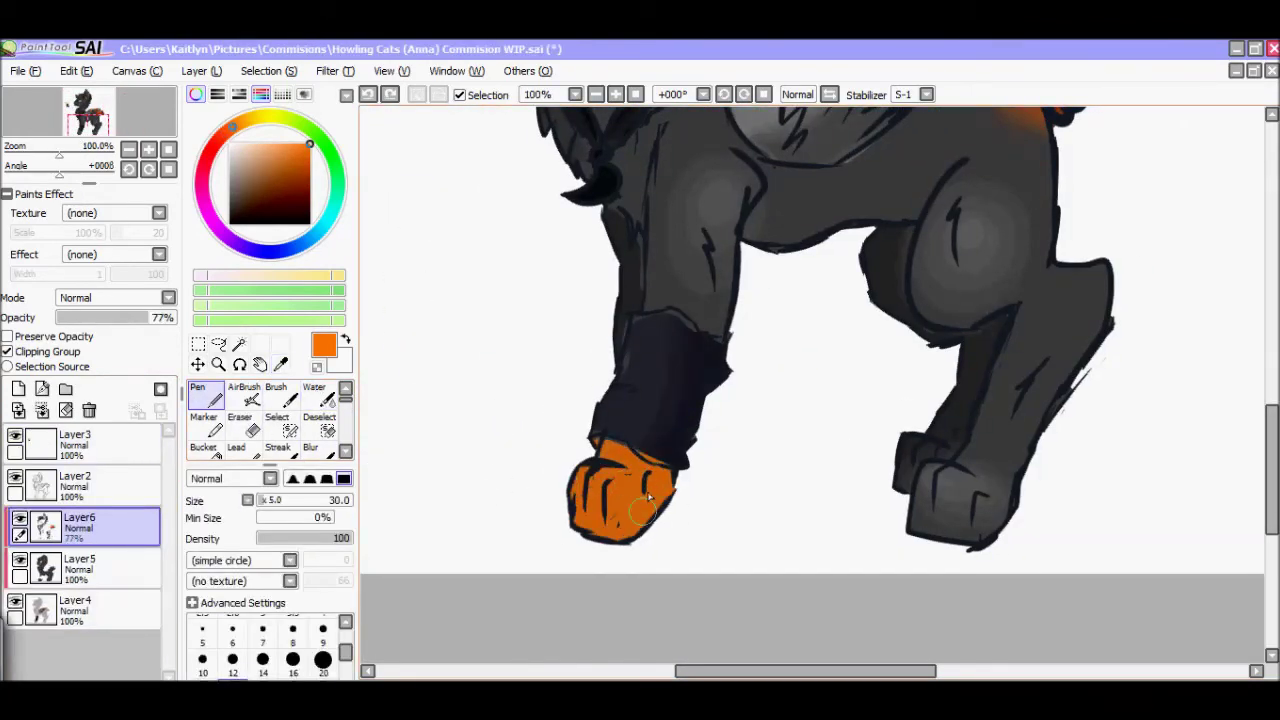
- Shade the orange front paw with the AirBrush and merge the clipped colouring layers down into Layer4
left_click(568, 482, "alt")
key("b")
mouse_move(590, 470)
left_mouse_down()
mouse_move(660, 505)
mouse_move(628, 486)
mouse_move(670, 486)
left_mouse_up()
key("n")
key("b")
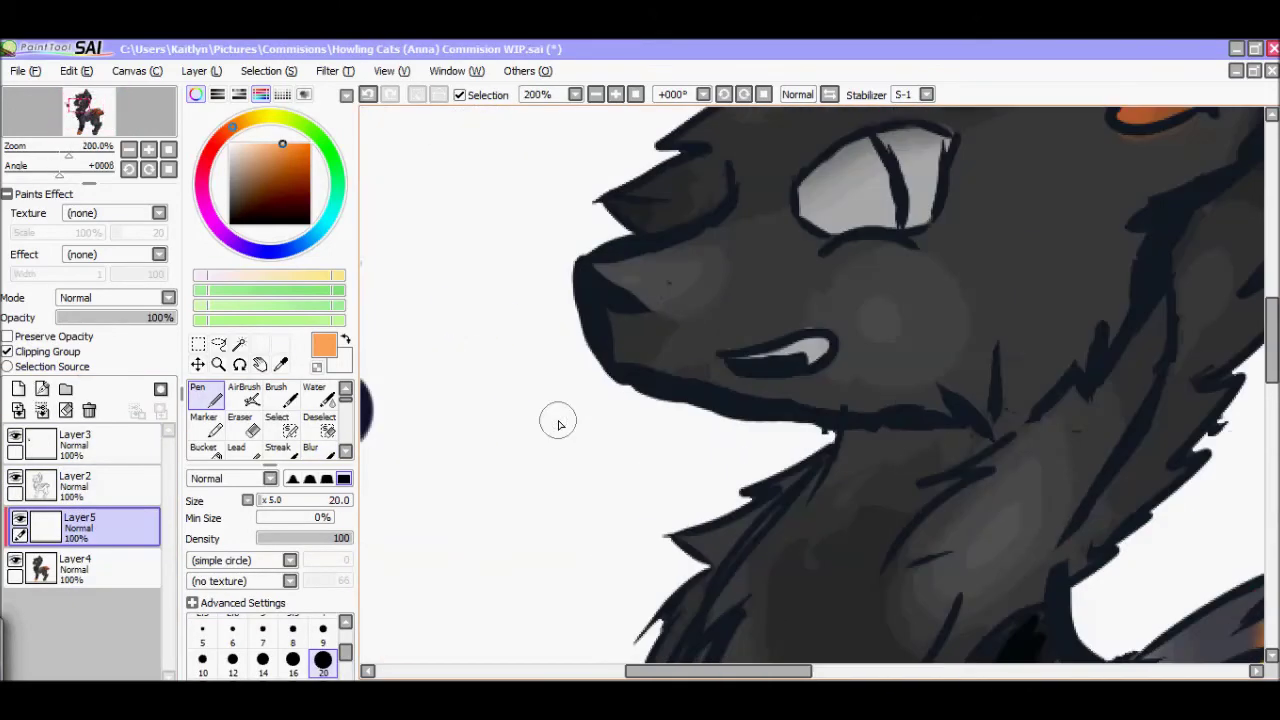
- Colour the iris on the clipped Layer5, soften it with Blur, and set the layer's blending mode to Lumi & Shade
mouse_move(740, 263)
left_mouse_down()
mouse_move(750, 230)
mouse_move(760, 262)
mouse_move(742, 278)
mouse_move(700, 250)
mouse_move(730, 215)
mouse_move(770, 240)
mouse_move(755, 215)
left_mouse_up()
left_click(310, 447)
mouse_move(172, 317)
left_mouse_down()
mouse_move(147, 317)
mouse_move(176, 317)
left_mouse_up()
left_click(115, 297)
left_click(90, 399)
left_click(115, 297)
left_click(90, 399)
- Add speckles and white highlights to the iris and whiten the rest of the eye on Layer5 with the Pen at size 20
left_click(200, 398)
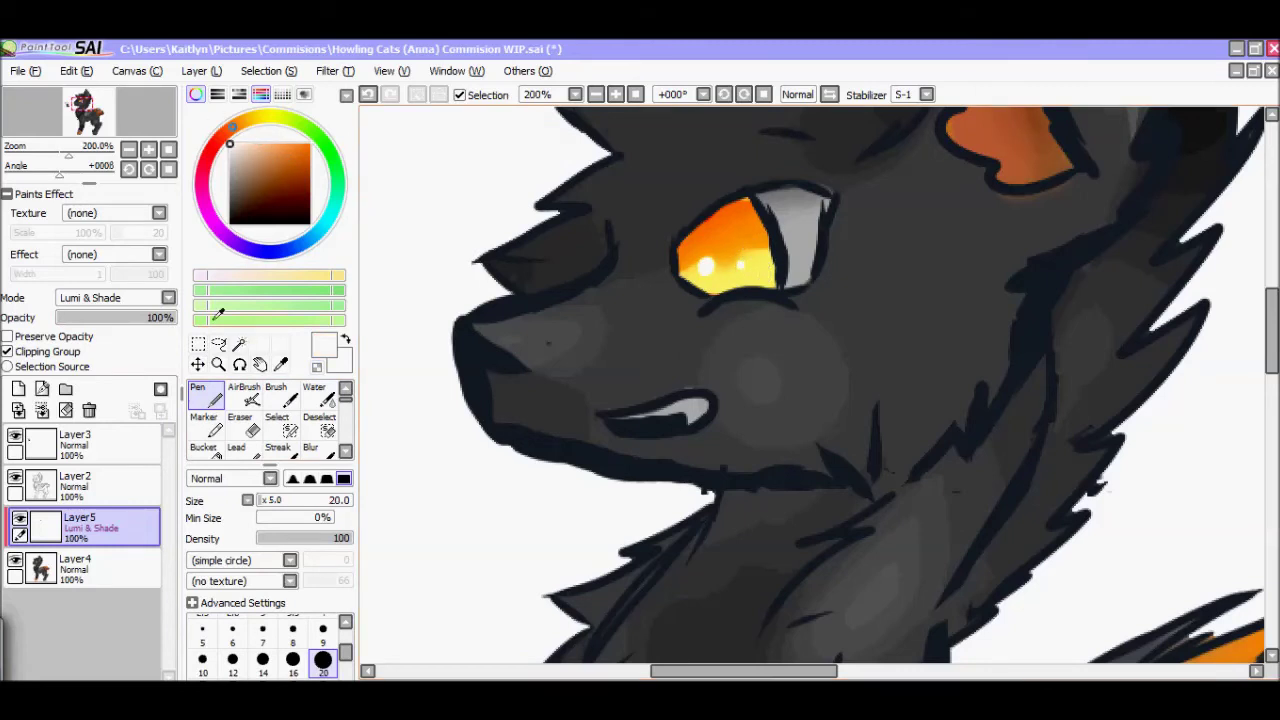
mouse_move(700, 262)
left_mouse_down()
mouse_move(747, 279)
mouse_move(723, 285)
mouse_move(755, 274)
left_mouse_up()
left_click_drag(236, 148, 212, 135)
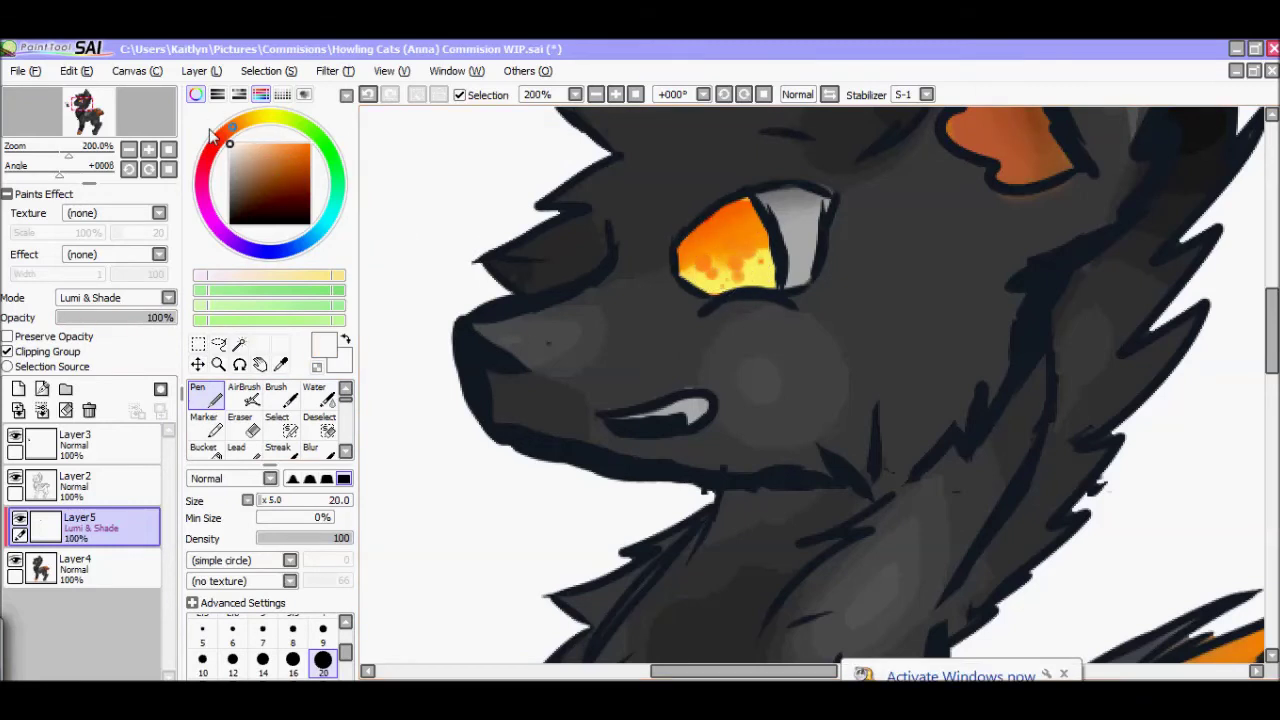
left_click_drag(698, 240, 712, 252)
mouse_move(800, 280)
left_mouse_down()
mouse_move(813, 220)
mouse_move(769, 205)
mouse_move(752, 274)
left_mouse_up()
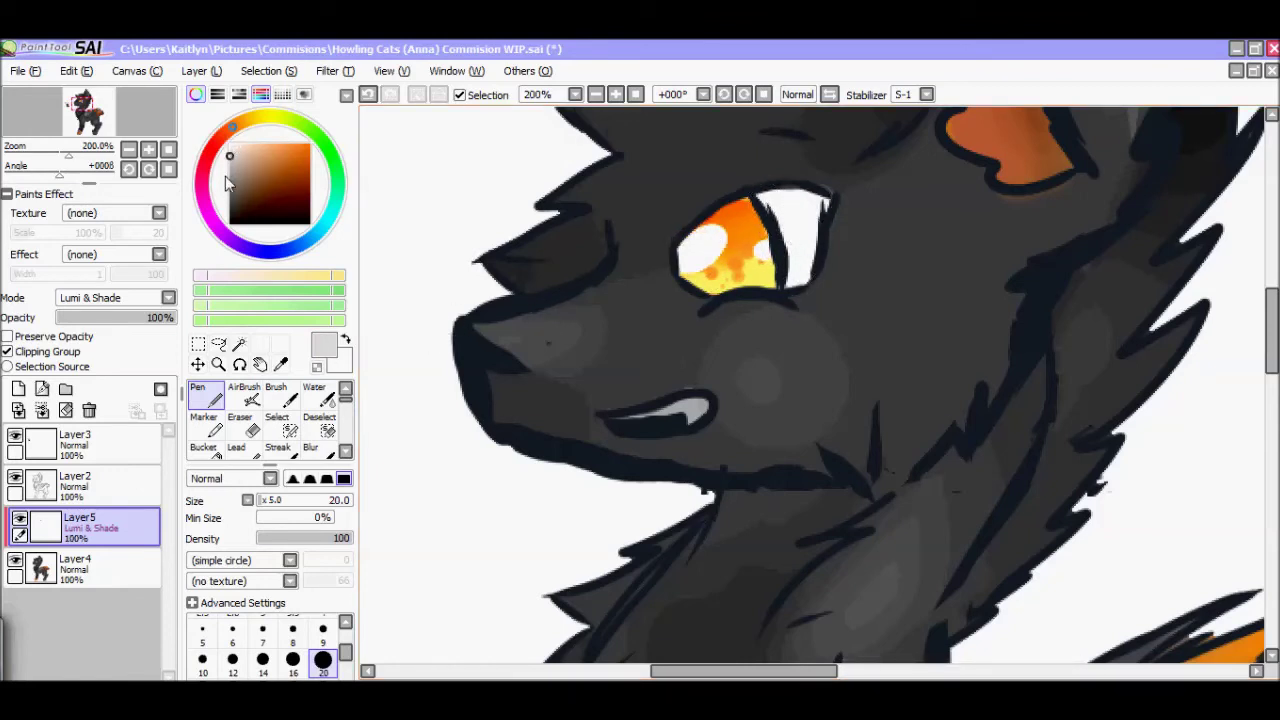
left_click(115, 297)
left_click(110, 311)
left_click(115, 297)
left_click(110, 401)
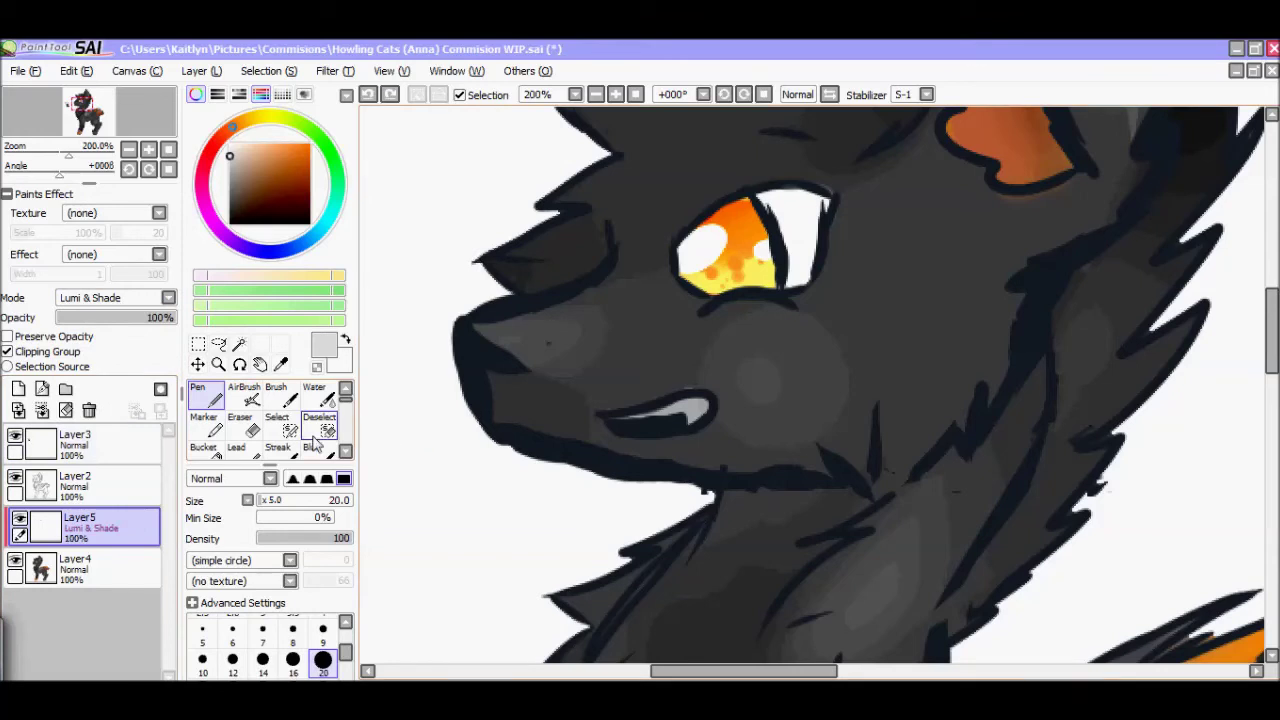
- Shade the white of the eye light grey on a new clipped Layer6, soften it with Blur, and set the layer's opacity to 64%
left_click(790, 230, "alt")
left_click(18, 388)
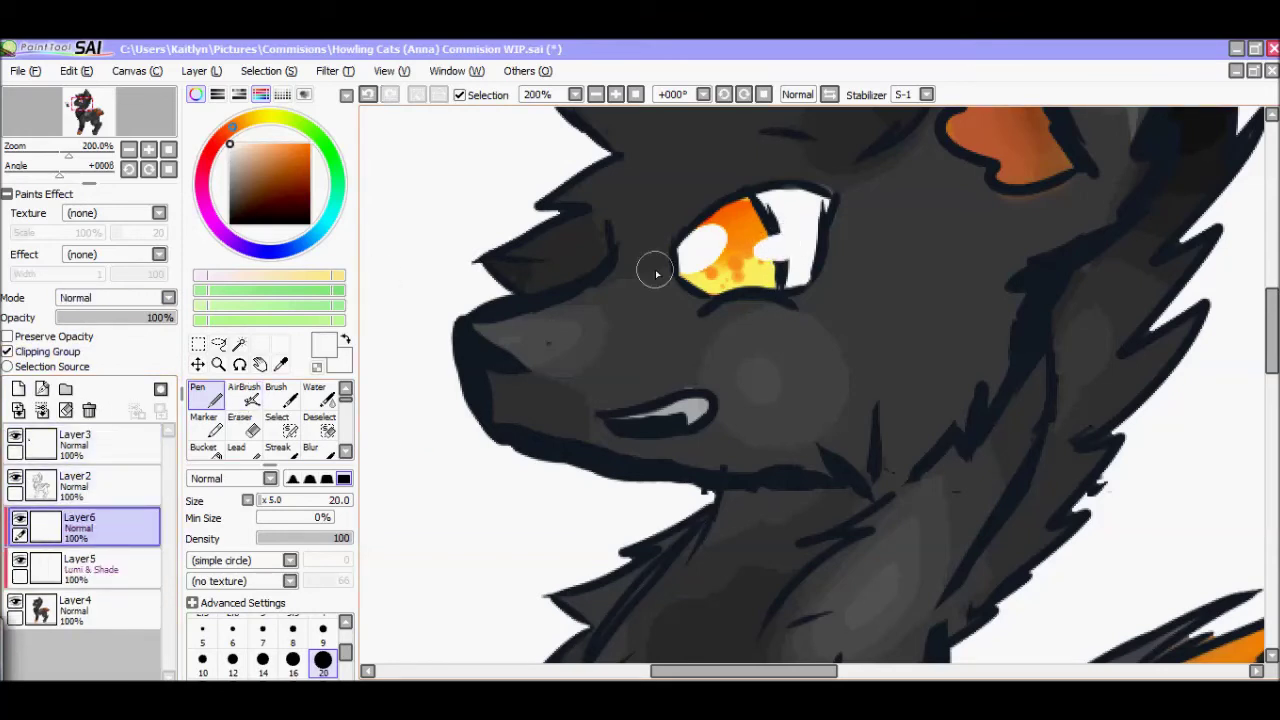
left_click(19, 560)
left_click(229, 157)
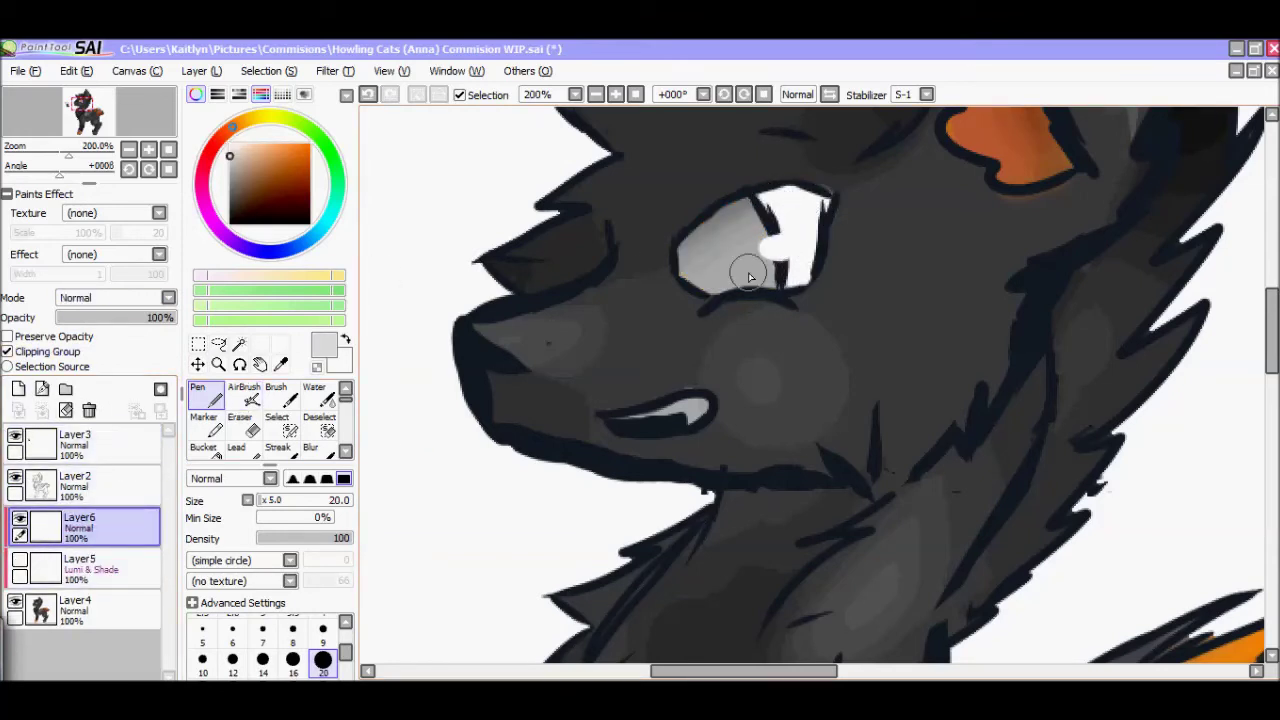
left_click_drag(790, 200, 805, 240)
left_click(310, 447)
left_click(19, 560)
left_click_drag(160, 318, 133, 320)
- Undo the recent eye strokes and try a larger white highlight over the iris on Layer2
key("n")
key("ctrl+z")
key("ctrl+z")
key("ctrl+z")
key("ctrl+z")
key("ctrl+z")
key("ctrl+z")
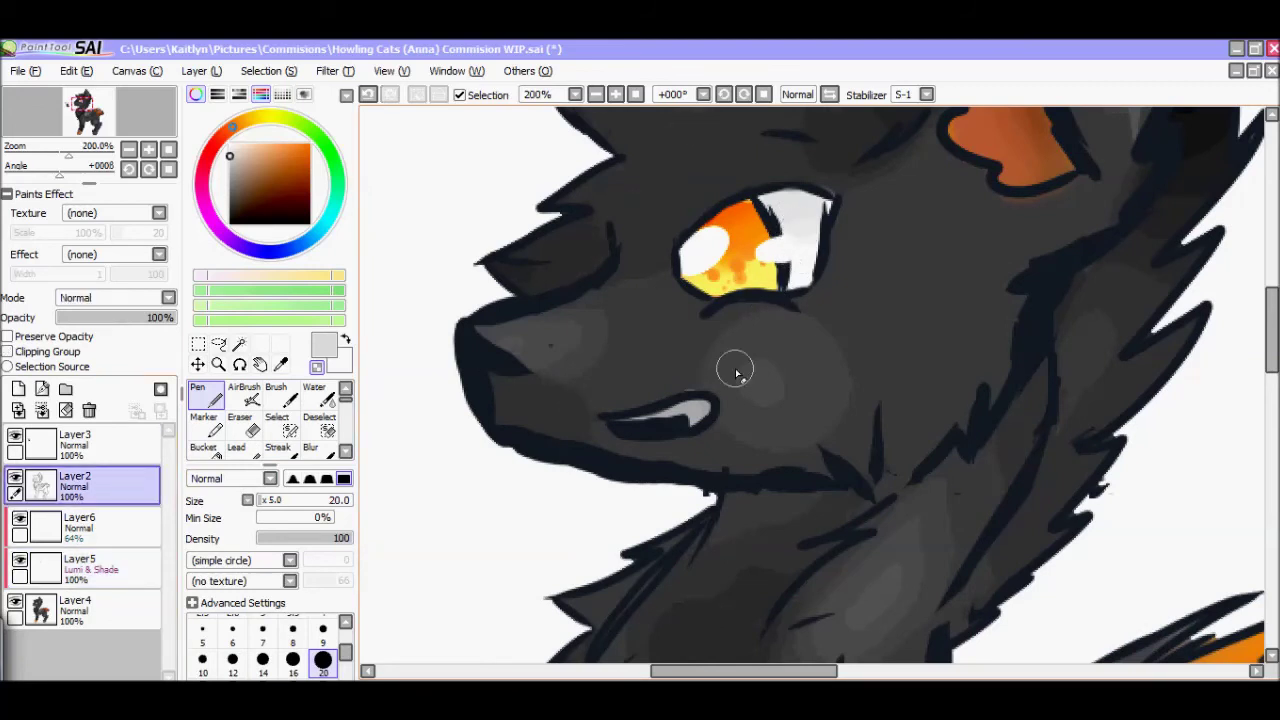
left_click_drag(690, 265, 728, 230)
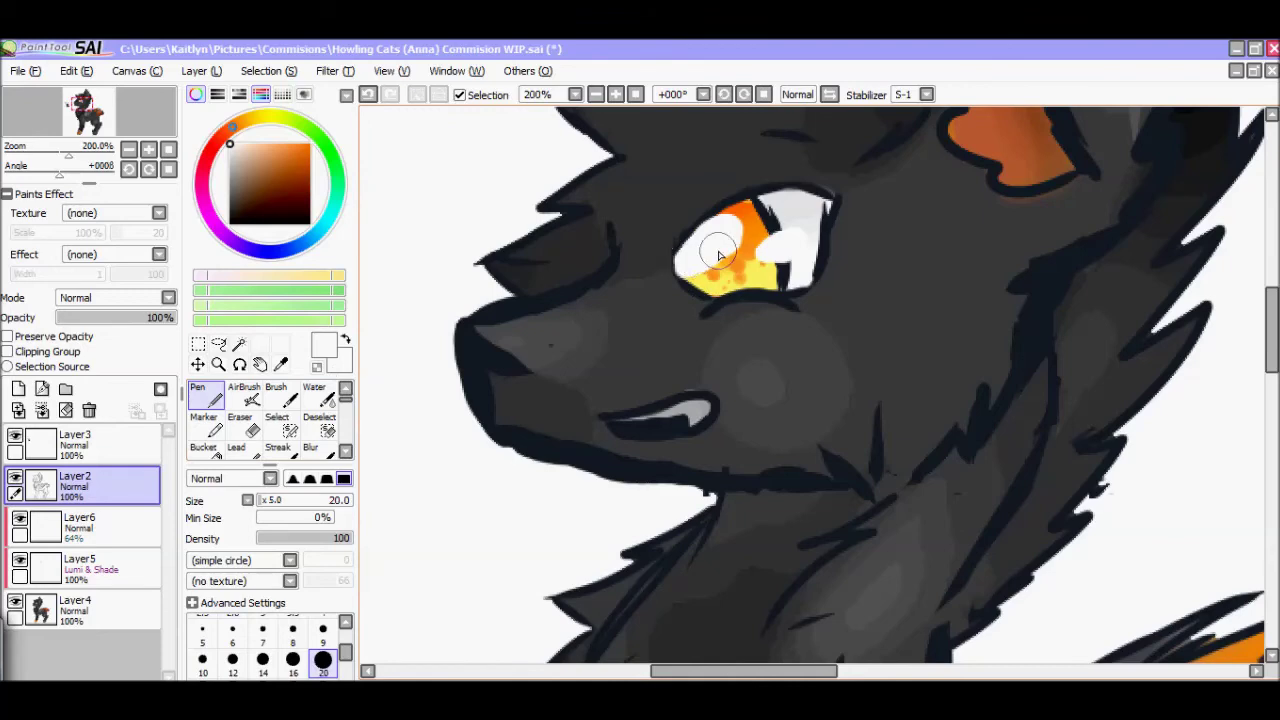
scroll(697, 341, "up", 1)
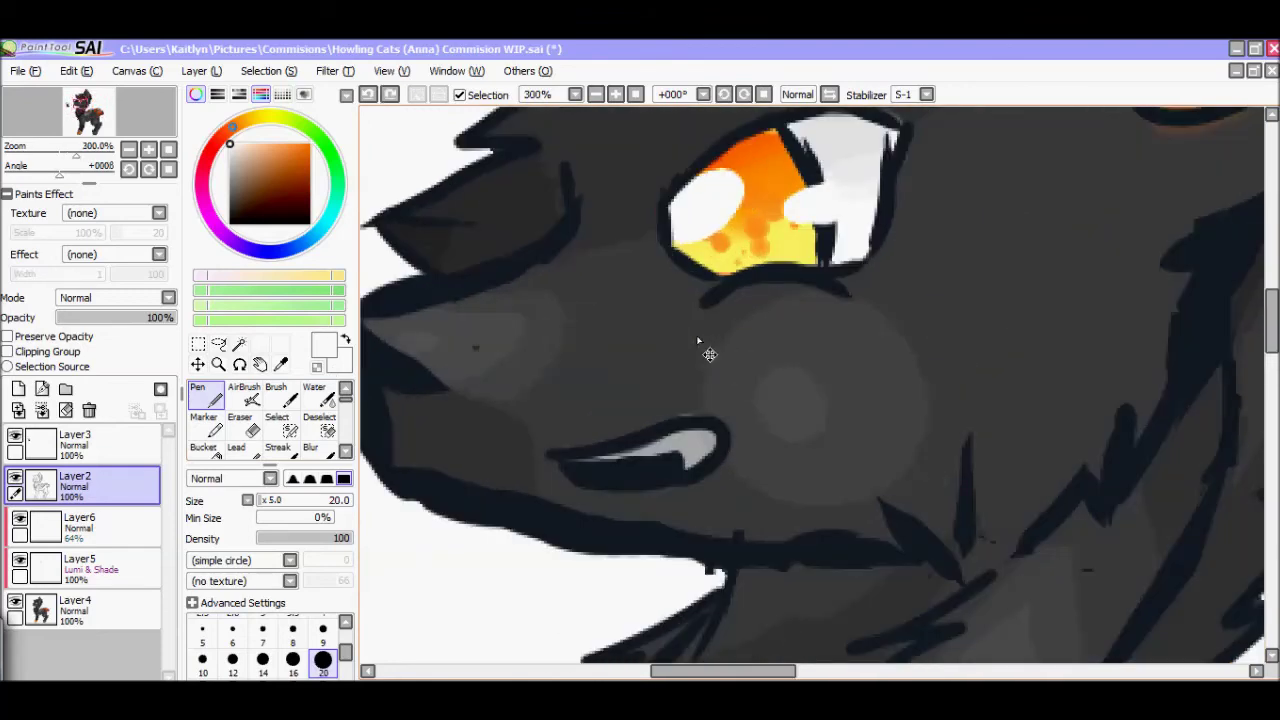
- Preserve Layer2's opacity and recolour the chest and front leg line art black with the Pen at size 135
scroll(697, 341, "down", 5)
scroll(697, 341, "up", 1)
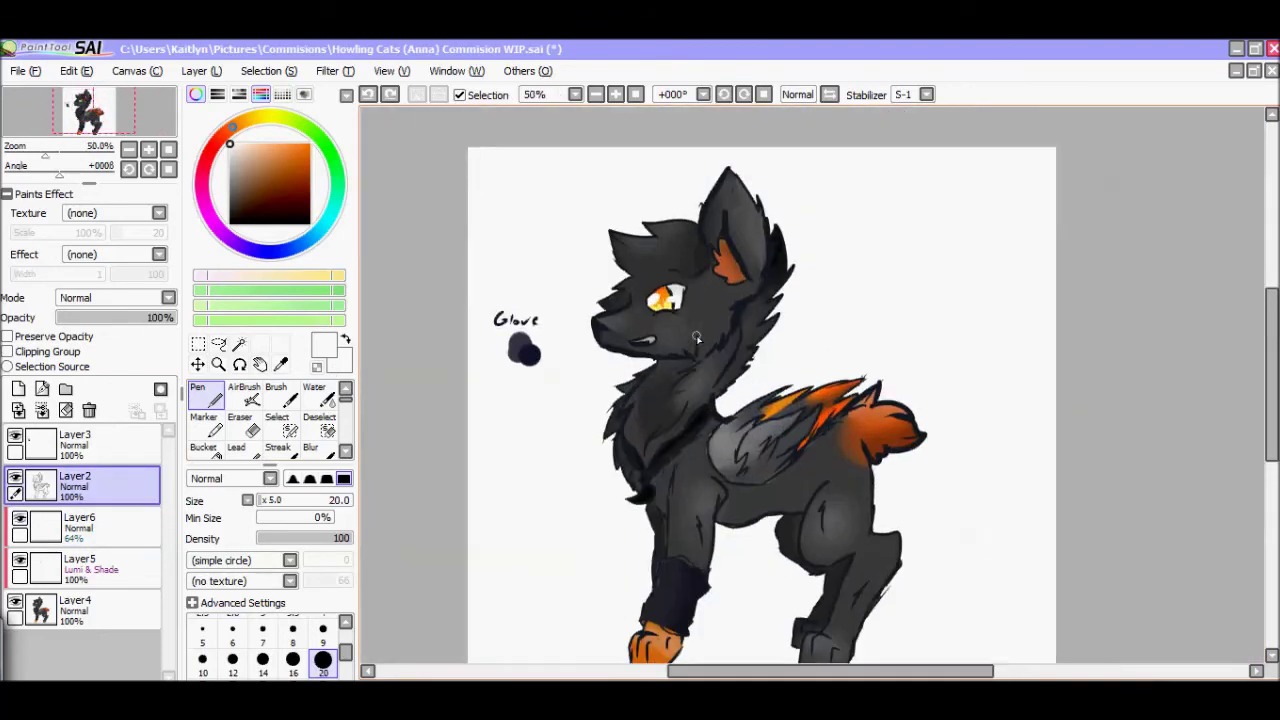
left_click(50, 337)
left_click(230, 222)
left_click_drag(300, 500, 330, 500)
mouse_move(700, 420)
left_mouse_down()
mouse_move(640, 450)
mouse_move(655, 665)
left_mouse_up()
key("x")
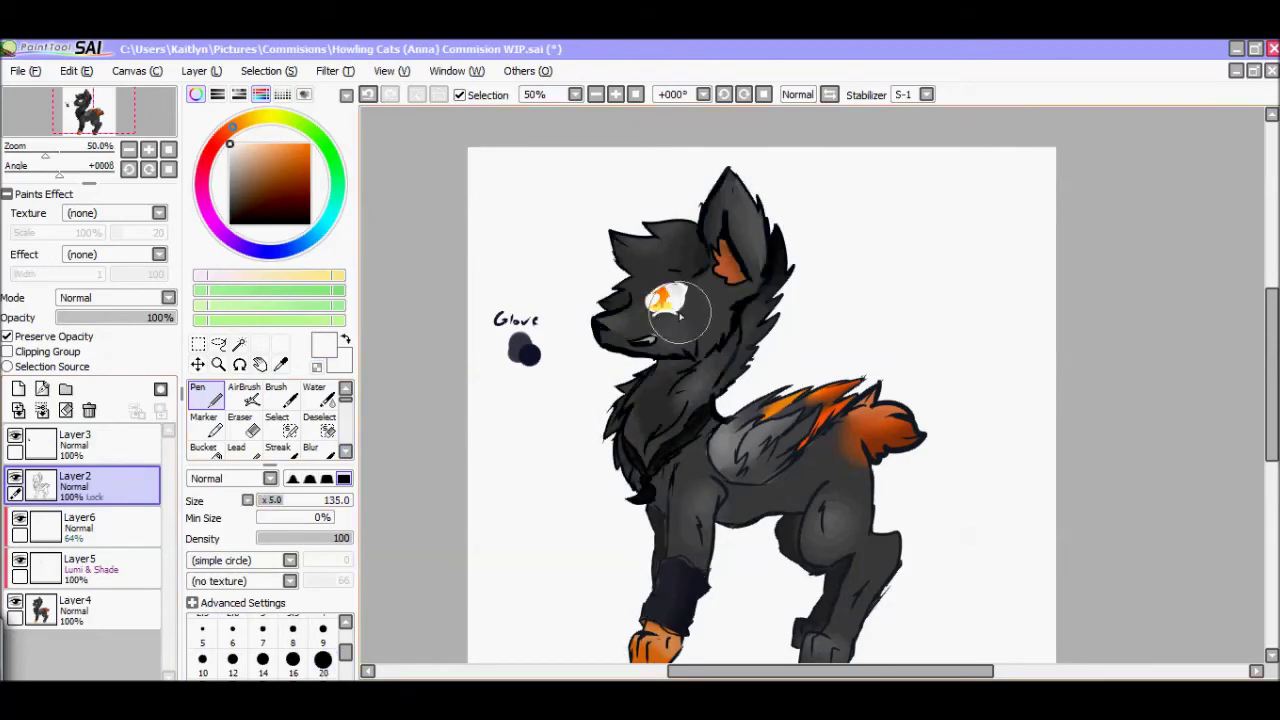
- Recolour the line art of the head, neck, wing, body and hind legs black on Layer2
scroll(678, 296, "up", 1)
key("x")
mouse_move(683, 302)
left_mouse_down()
mouse_move(767, 418)
mouse_move(494, 325)
mouse_move(686, 129)
left_mouse_up()
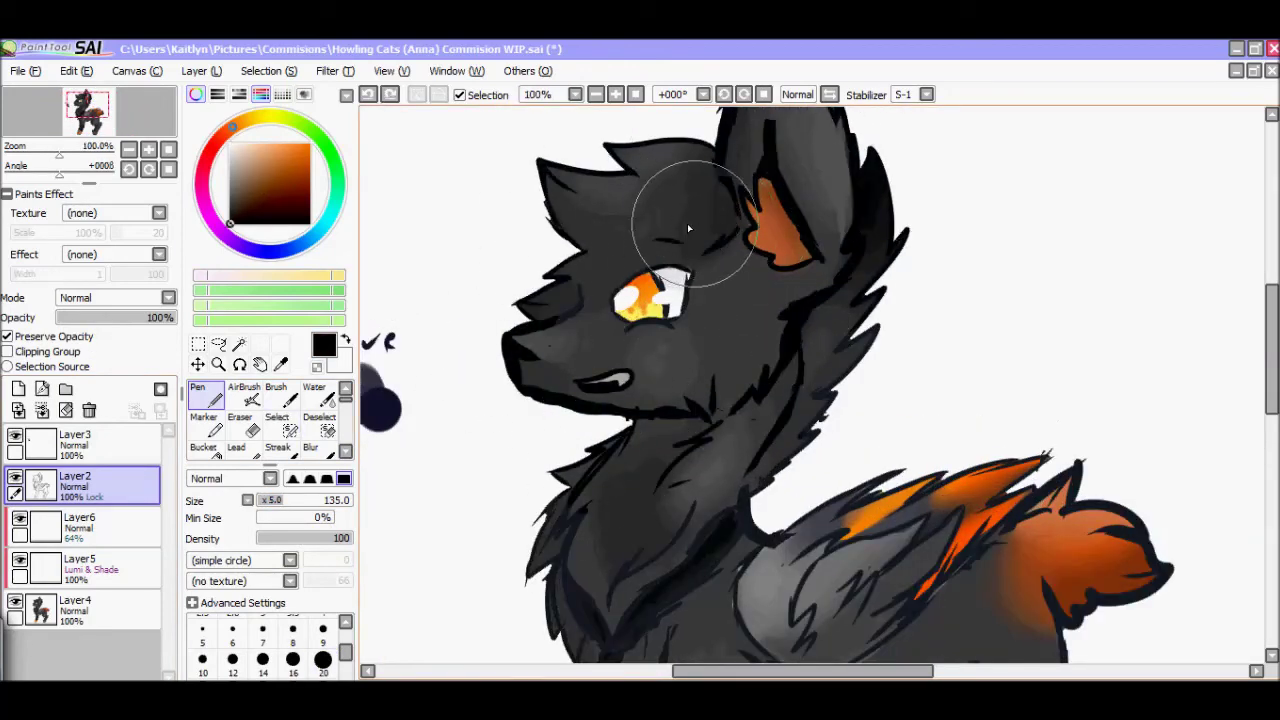
mouse_move(700, 292)
left_mouse_down()
mouse_move(663, 443)
mouse_move(557, 549)
mouse_move(1108, 463)
mouse_move(647, 552)
left_mouse_up()
scroll(600, 400, "down", 5)
mouse_move(586, 371)
left_mouse_down()
mouse_move(786, 451)
mouse_move(1129, 414)
left_mouse_up()
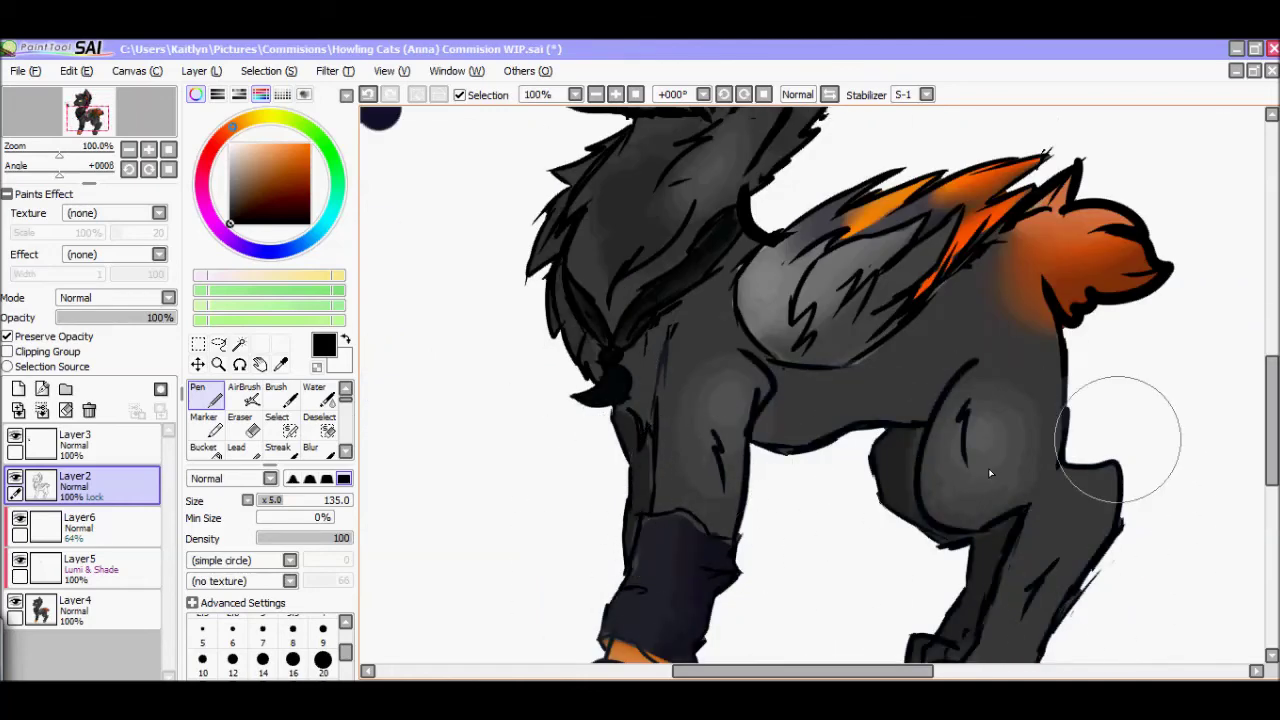
- Recolour the orange front paw's line art dark reddish brown
scroll(381, 628, "down", 3)
left_click(638, 443, "alt")
left_click(309, 206)
left_click_drag(600, 430, 614, 460)
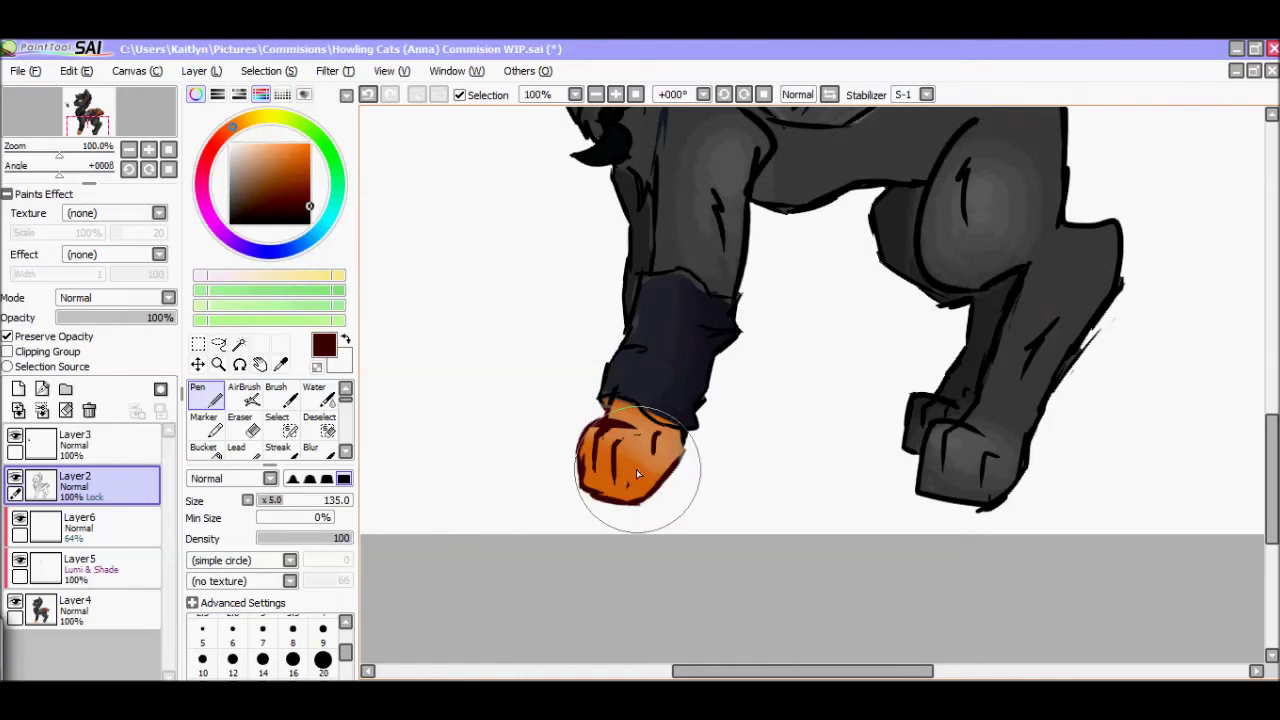
- Touch up the glove's lower edge on Layer4 with the sampled dark glove colour and select Blur
left_click(75, 605)
left_click(670, 428, "alt")
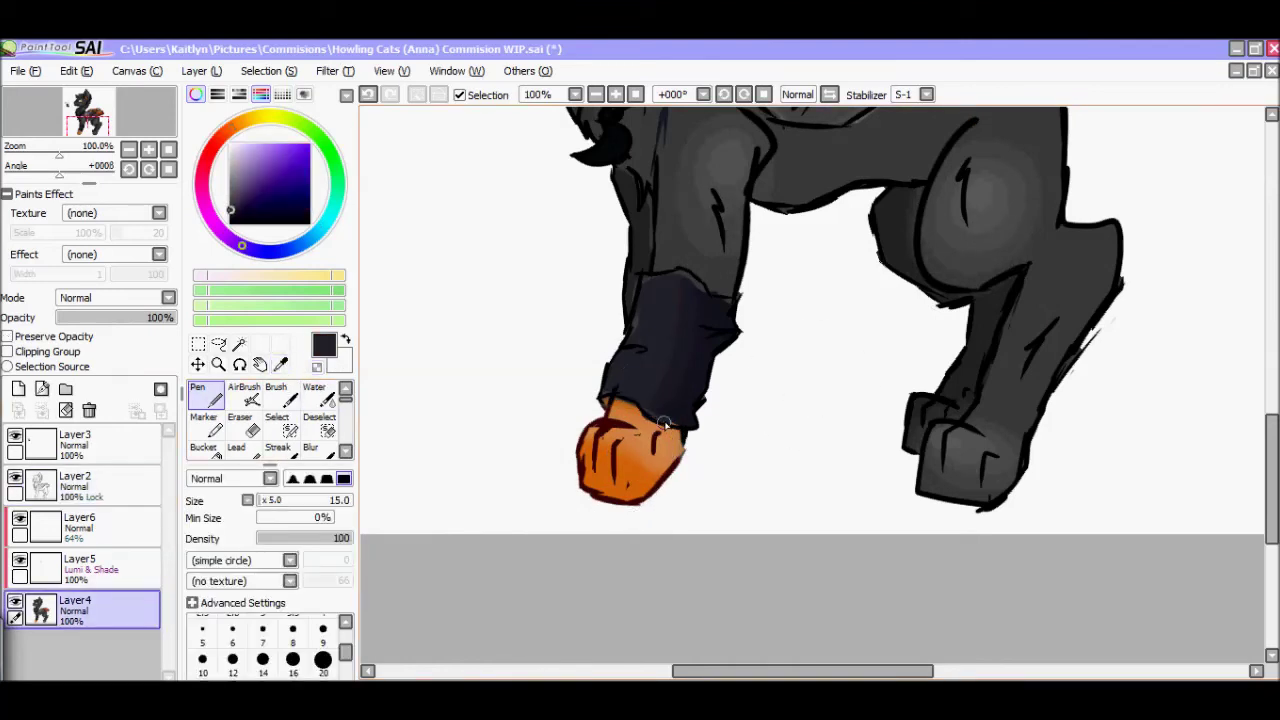
left_click(313, 450)
- Recolour the line art around the orange tail and wing feathers dark red on Layer2 with the Pen at size 35
key("n")
key("n")
scroll(563, 420, "down", 2)
key("n")
left_click(800, 380, "alt")
key("n")
left_click(810, 390, "ctrl")
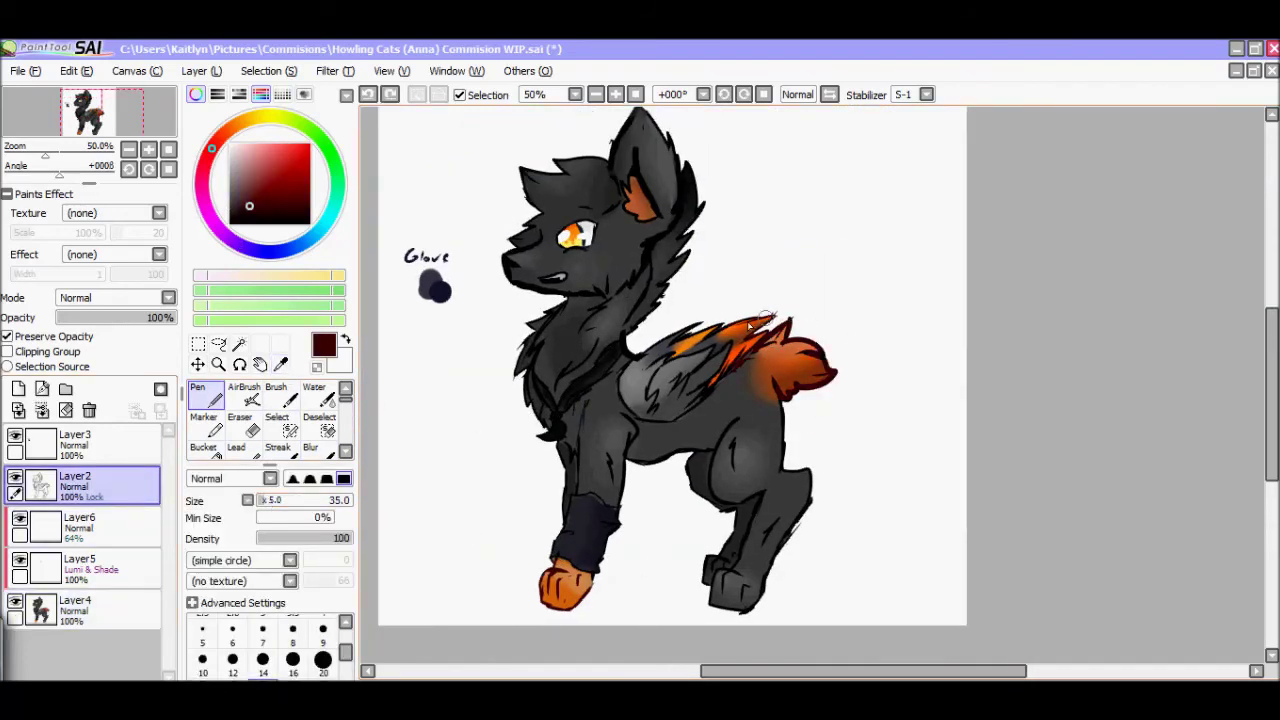
scroll(576, 262, "up", 2)
scroll(580, 262, "down", 3)
- Remove the glove swatch layer, merge all line art and shading layers into Layer4, and add Layer5 beneath it
key("ctrl+z")
scroll(502, 336, "up", 1)
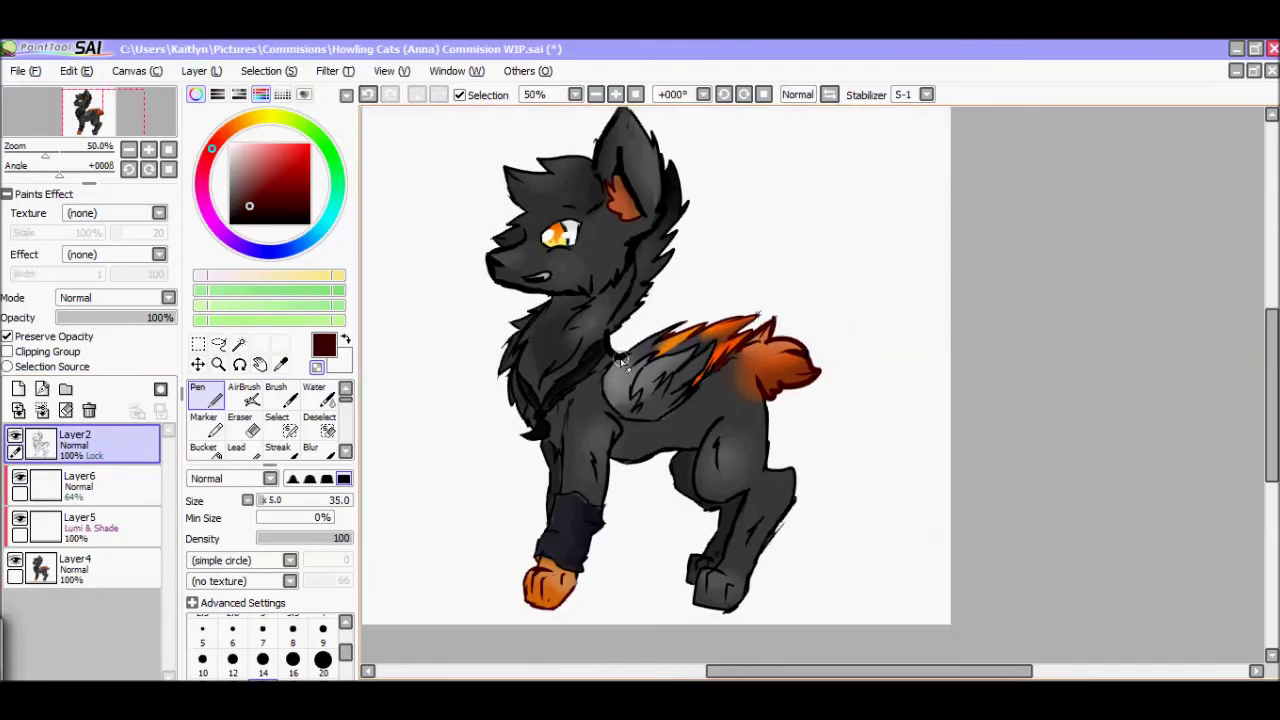
left_click(18, 410)
left_click(18, 410)
left_click(18, 410)
left_click(18, 390)
- Try pink, lavender and light orange solid background fills on Layer5
left_click(258, 155)
key("ctrl+f")
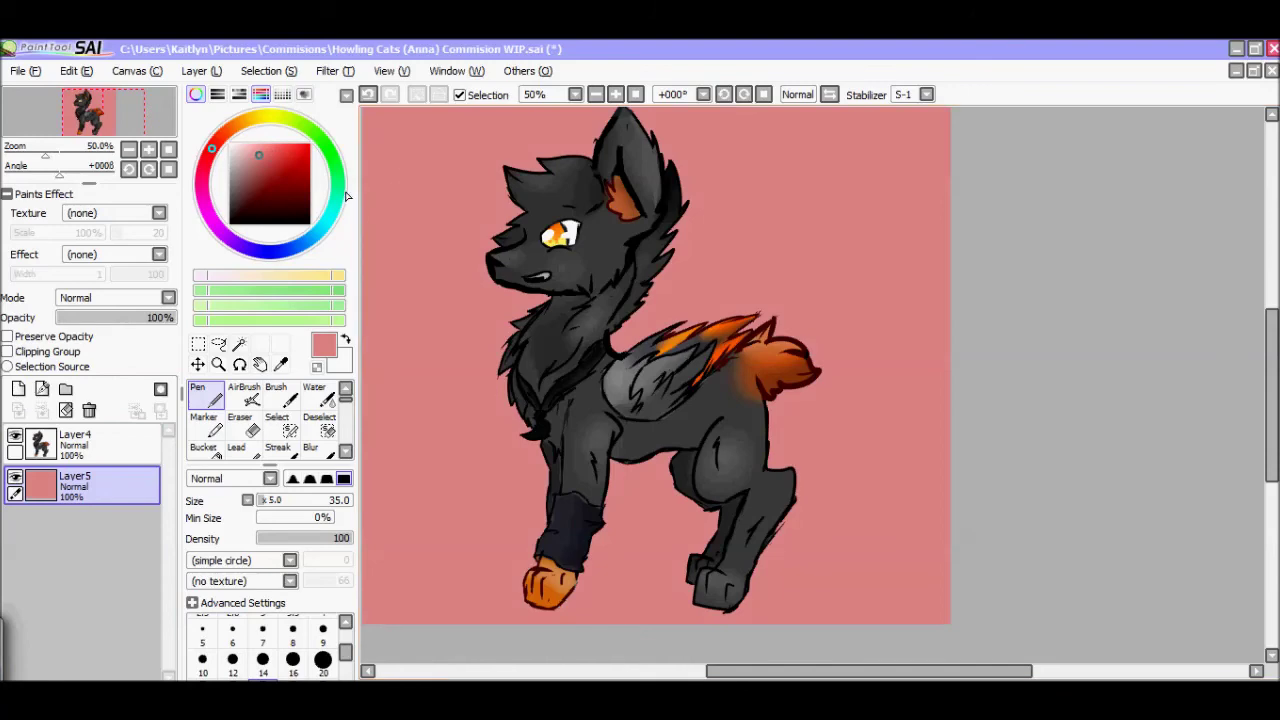
key("ctrl+f")
left_click(243, 144)
key("ctrl+f")
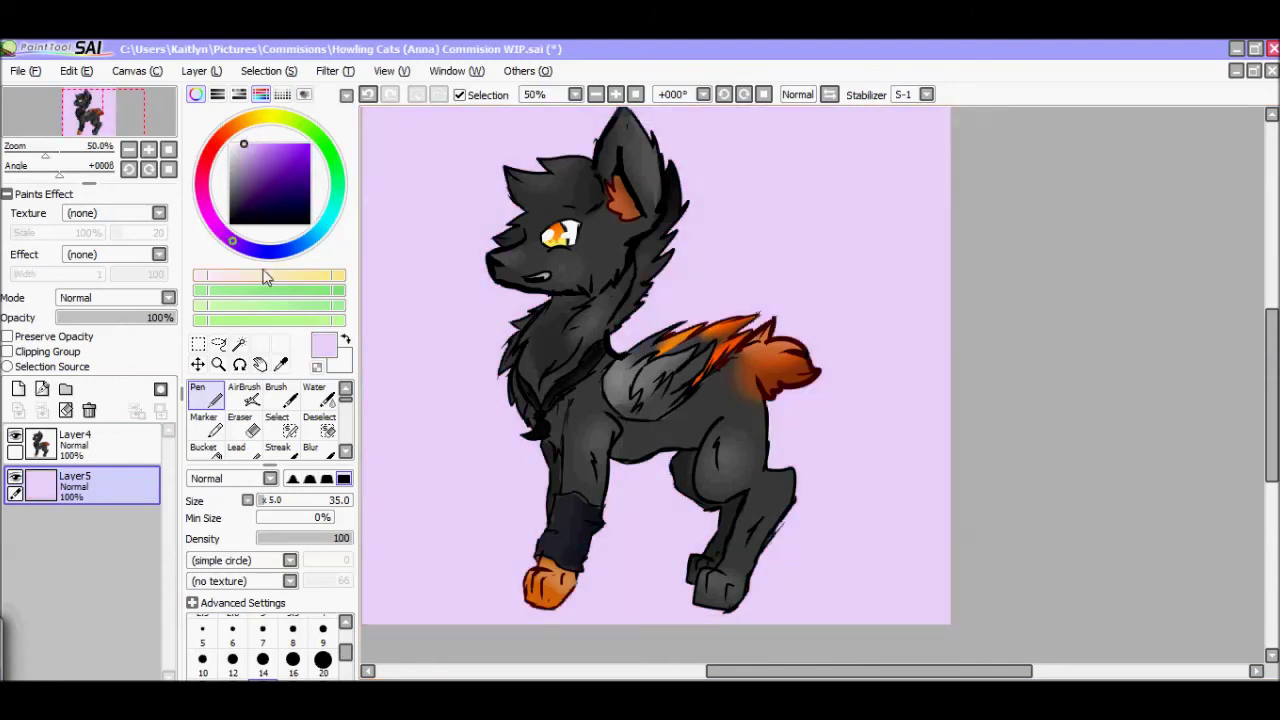
left_click(238, 124)
key("ctrl+f")
scroll(637, 285, "down", 2)
key("Delete")
- Select the empty area around the character on Layer4 with the magic wand and invert the selection to the character
left_click(74, 440)
left_click(268, 71)
left_click(238, 343)
left_click(570, 230)
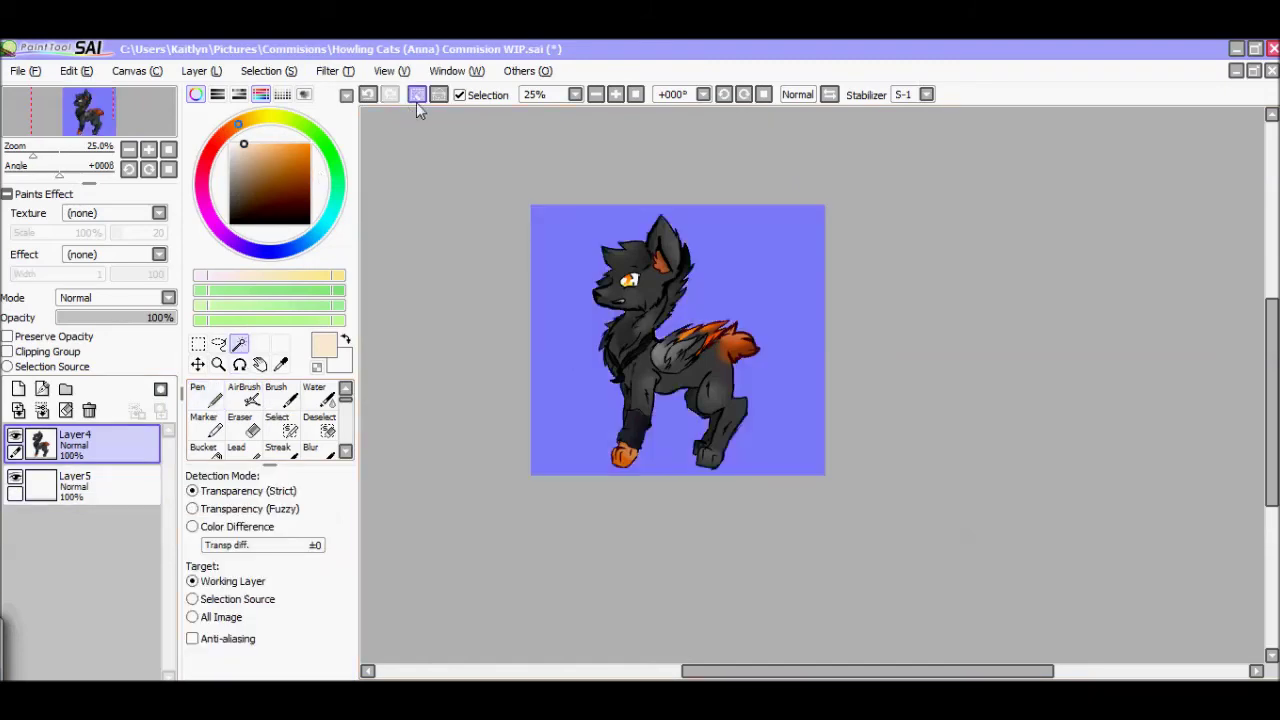
left_click(650, 380)
left_click(268, 71)
left_click(285, 76)
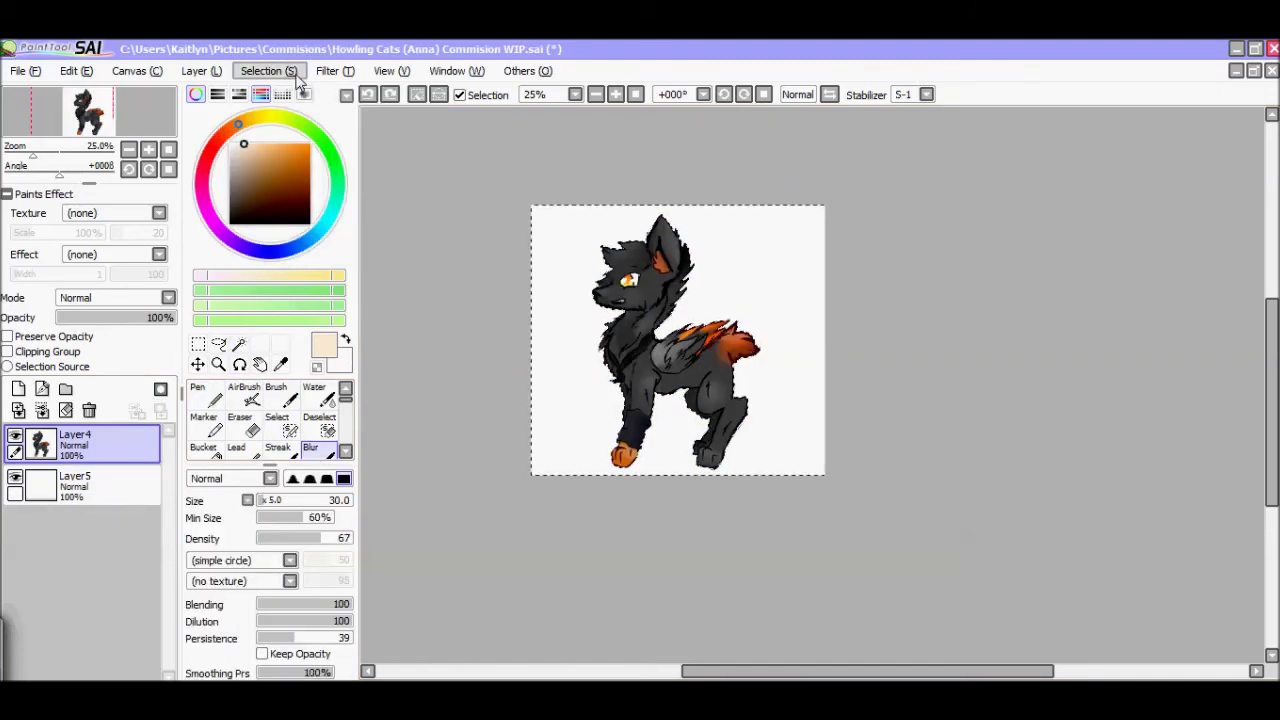
scroll(516, 140, "up", 1)
left_click(327, 71)
left_click(238, 343)
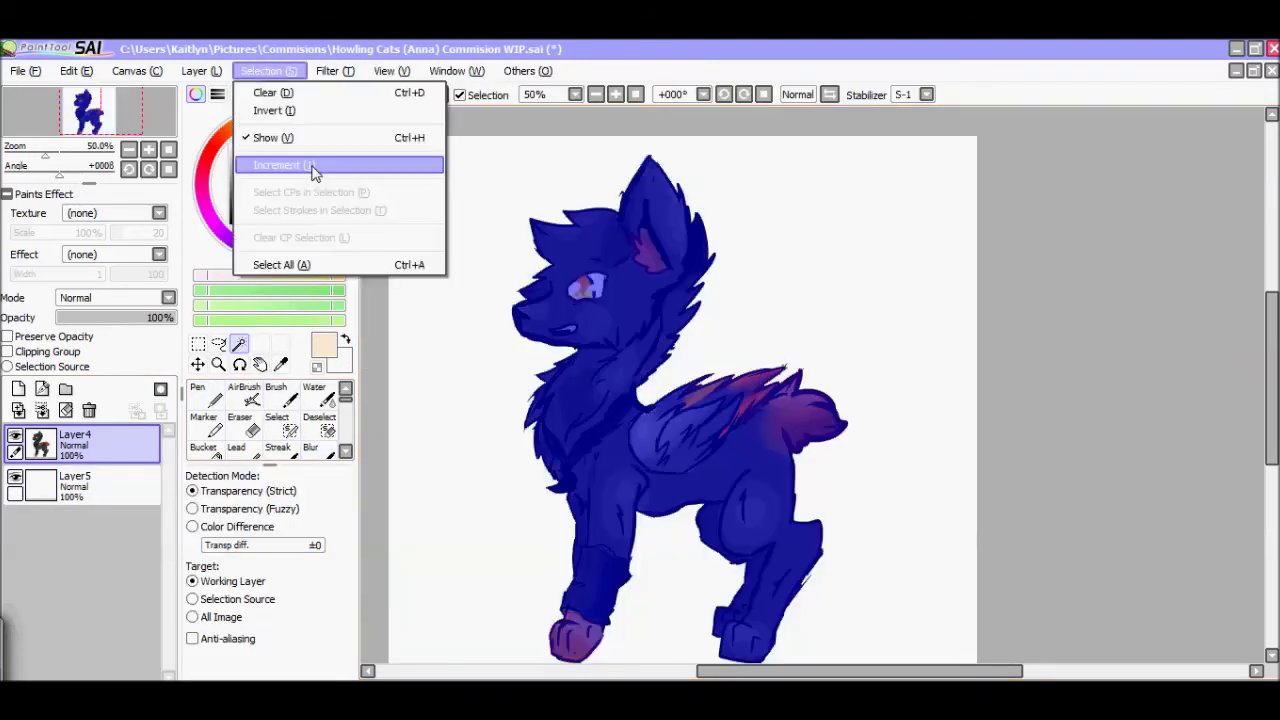
- Grow the character's selection outward with repeated Increment and fill it with light orange on Layer5
left_click(305, 162)
left_click(268, 71)
left_click(290, 112)
left_click(268, 71)
left_click(298, 121)
left_click(268, 71)
left_click(290, 110)
left_click(268, 71)
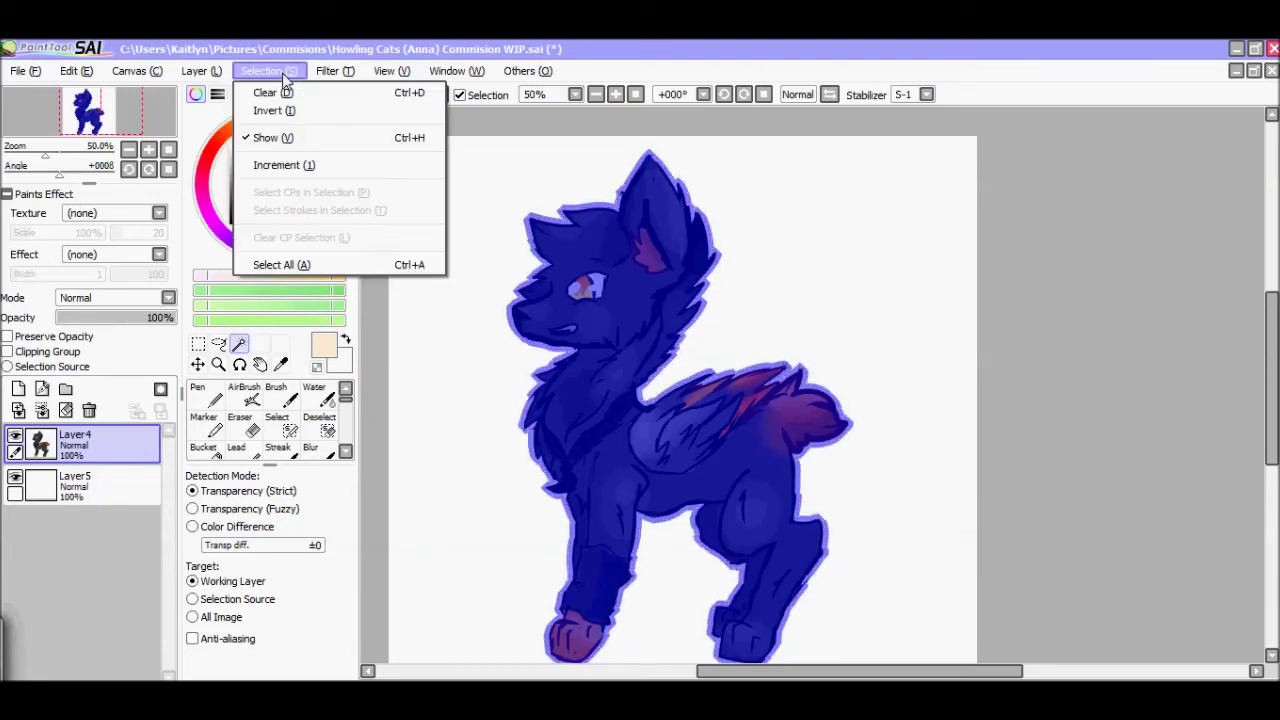
left_click(75, 485)
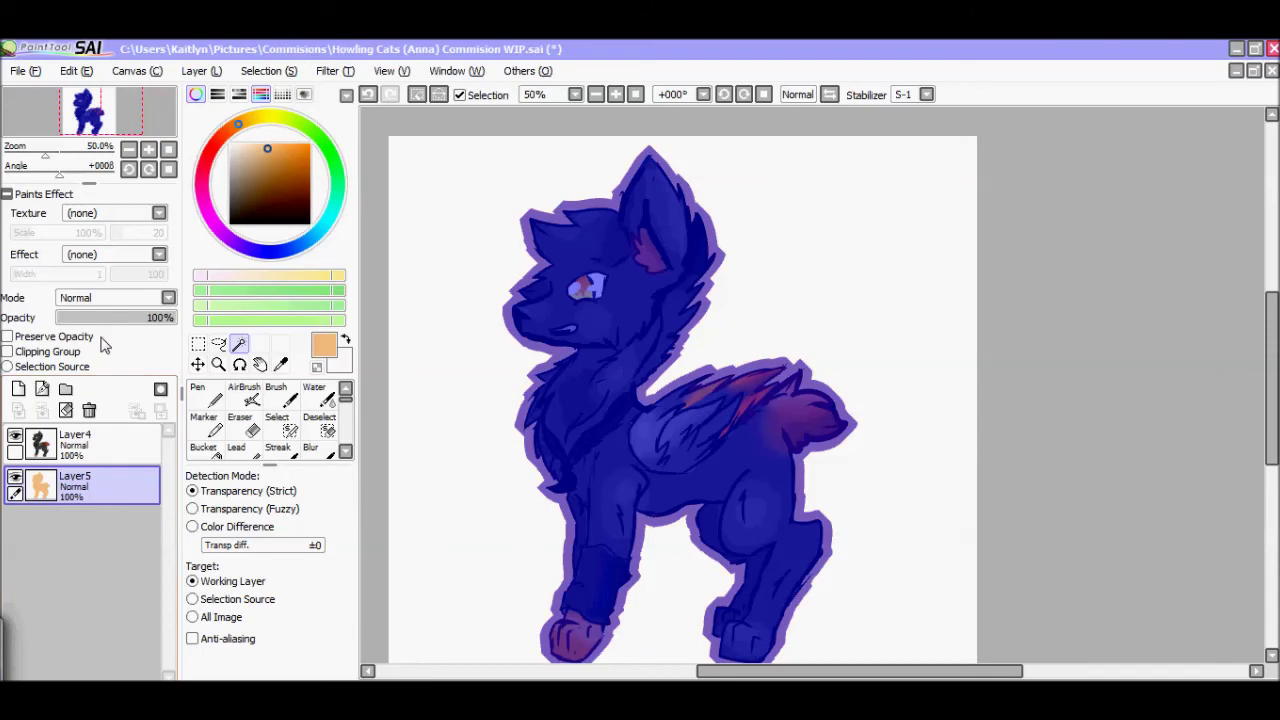
- Adjust the outline's colour on Layer5 to hue -13, saturation +32 and luminescence -14, and add Layer6 beneath it
key("ctrl+u")
mouse_move(213, 396)
left_mouse_down()
mouse_move(249, 404)
mouse_move(196, 398)
left_mouse_up()
left_click_drag(213, 424, 192, 453)
left_click(194, 400)
left_click_drag(145, 397, 173, 383)
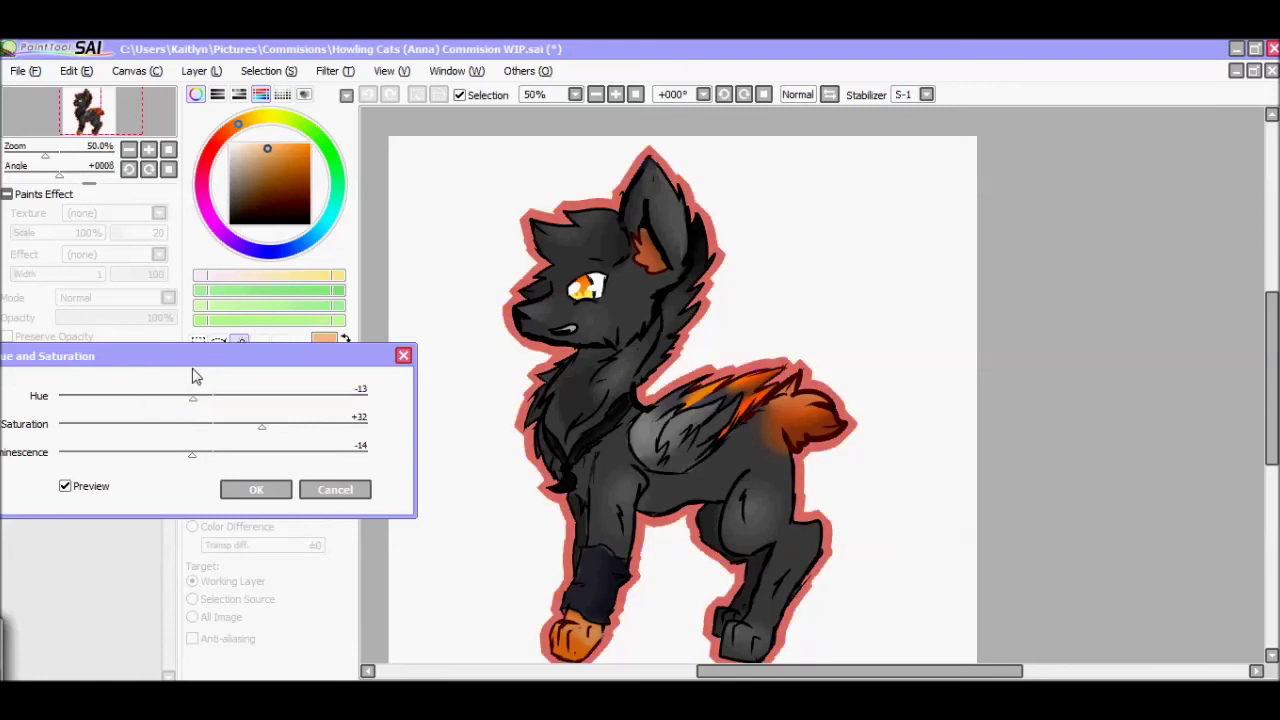
key("Return")
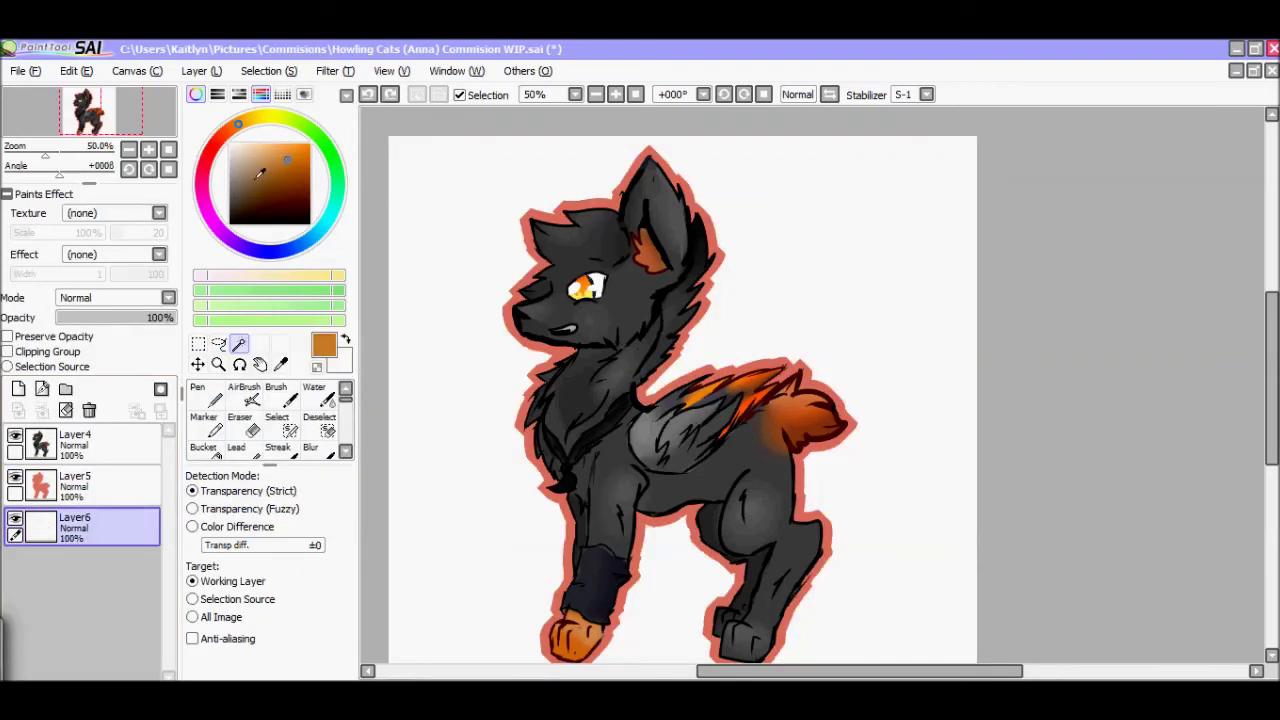
left_click(229, 145)
left_click(18, 389)
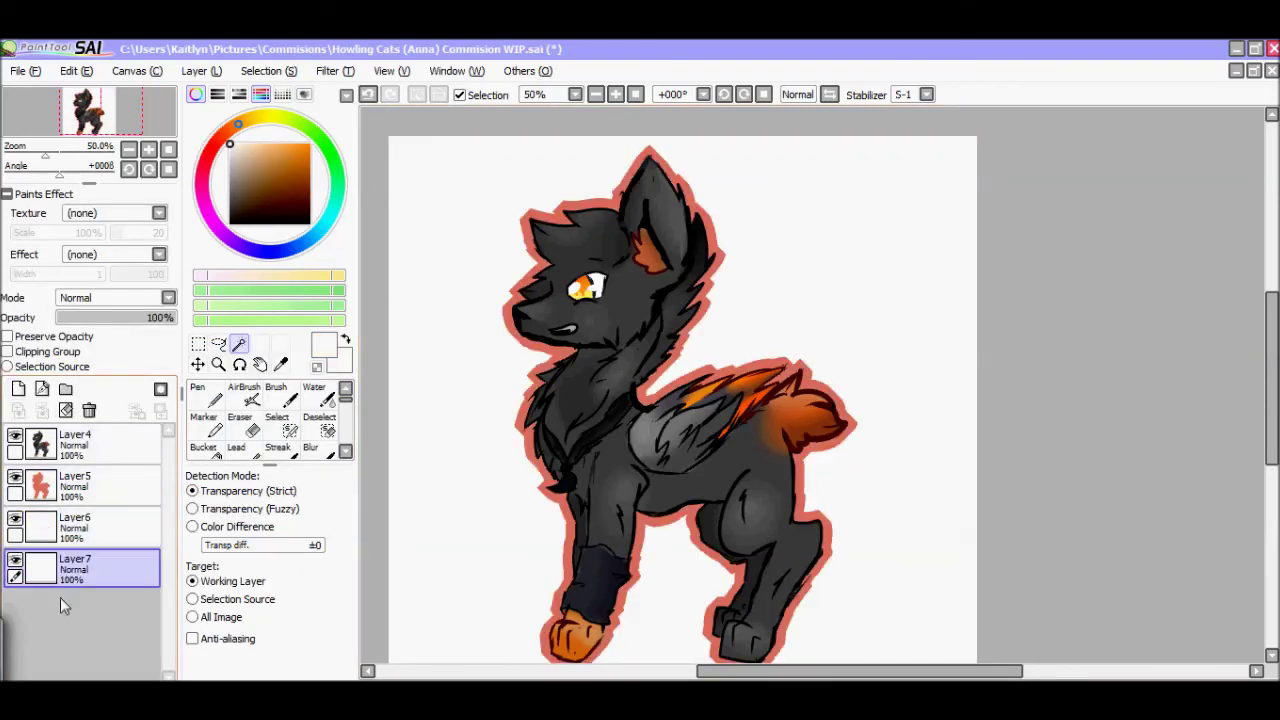
left_click(89, 410)
- Choose salmon pink and mark medium circular selections around the character on Layer6 with the Select tool
left_click(198, 396)
left_click(263, 152)
left_click(434, 222)
key("ctrl+z")
left_click(277, 425)
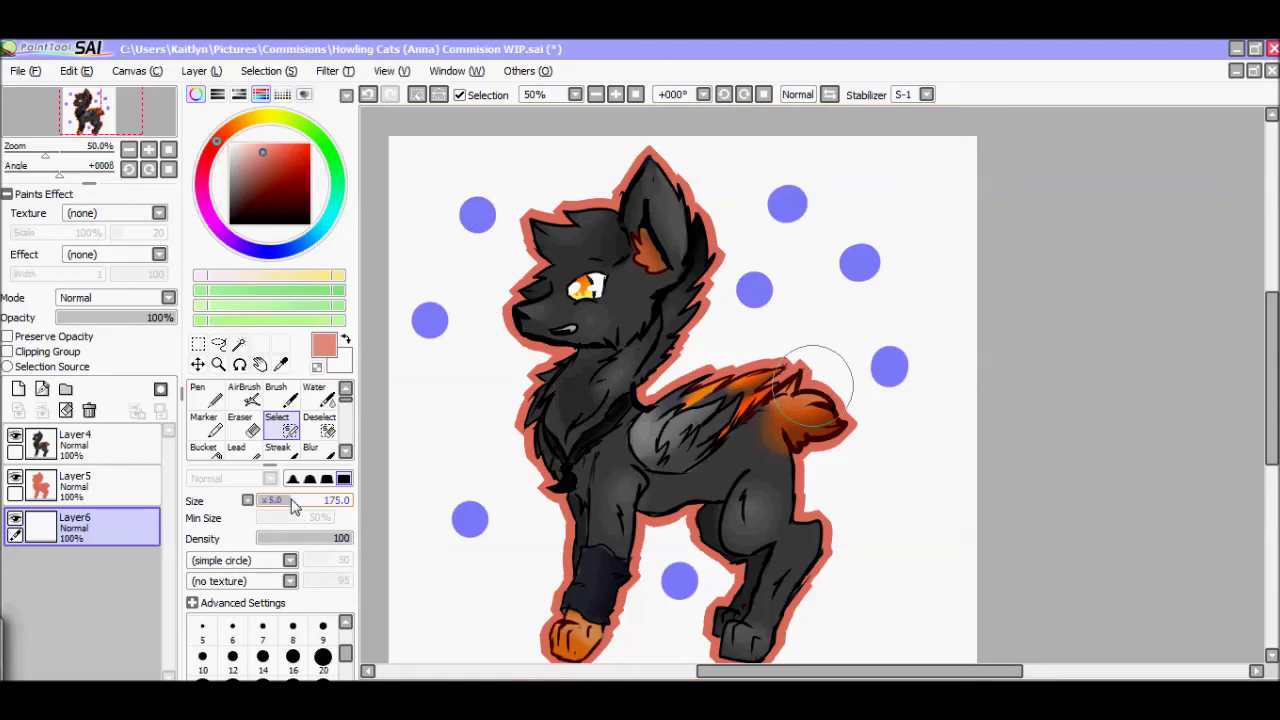
- Add large circular selections at size 175 and scattered small ones at size 25 around the character
left_click_drag(278, 503, 292, 503)
left_click(448, 265)
left_click(470, 430)
left_click(832, 318)
left_click(893, 475)
left_click(496, 604)
left_click(864, 612)
left_click(686, 648)
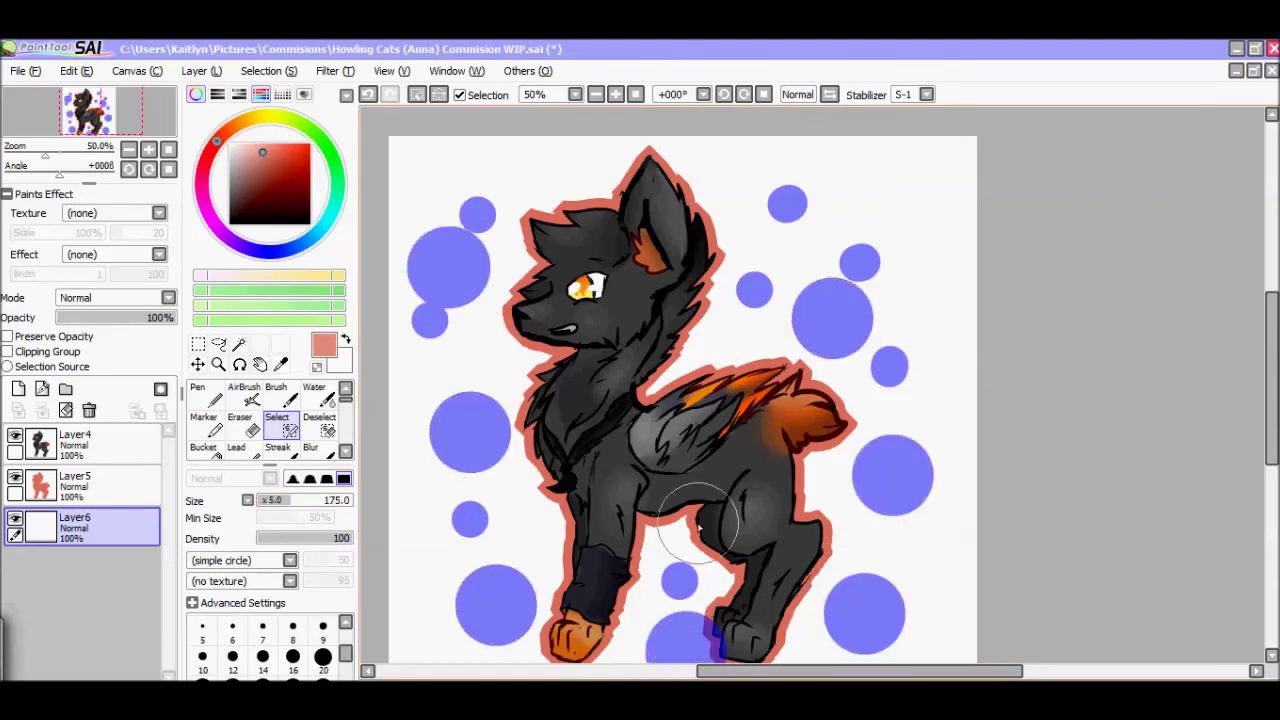
left_click(676, 168)
left_click(273, 502)
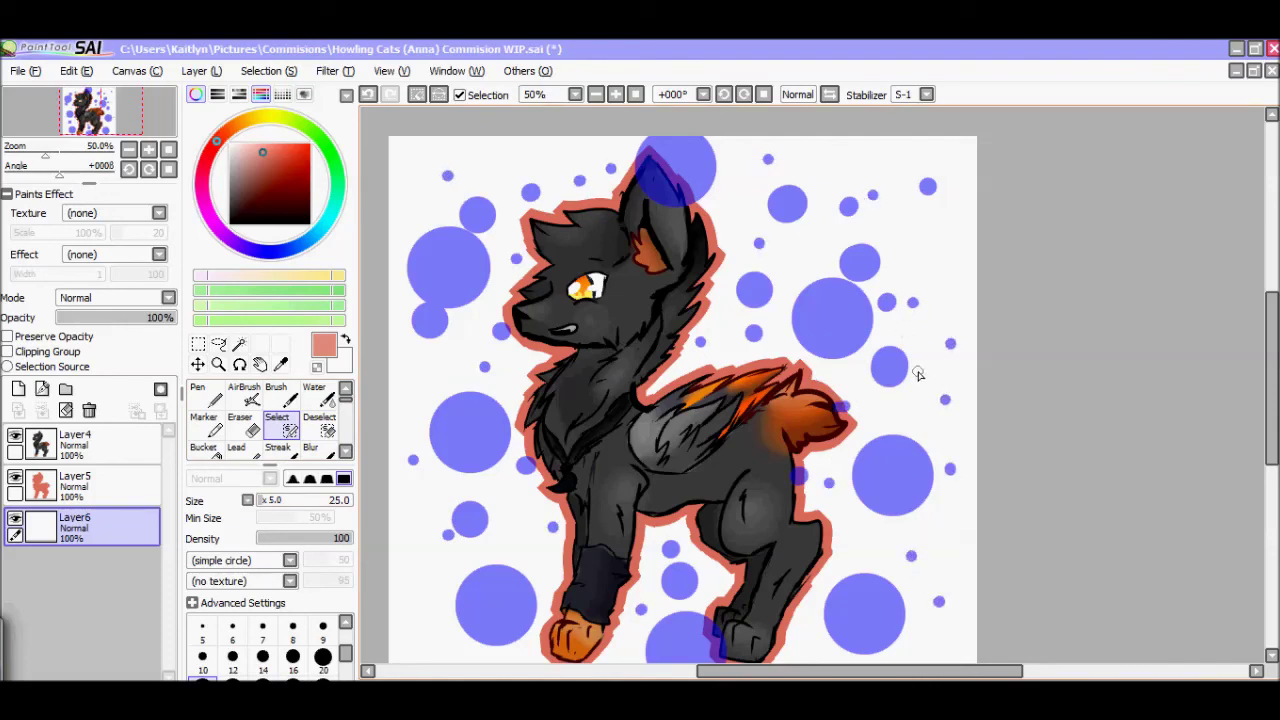
- Fill the selected circles with salmon pink on Layer6, set the layer's opacity to 85%, and clear the selection
key("ctrl+f")
left_click_drag(172, 317, 157, 317)
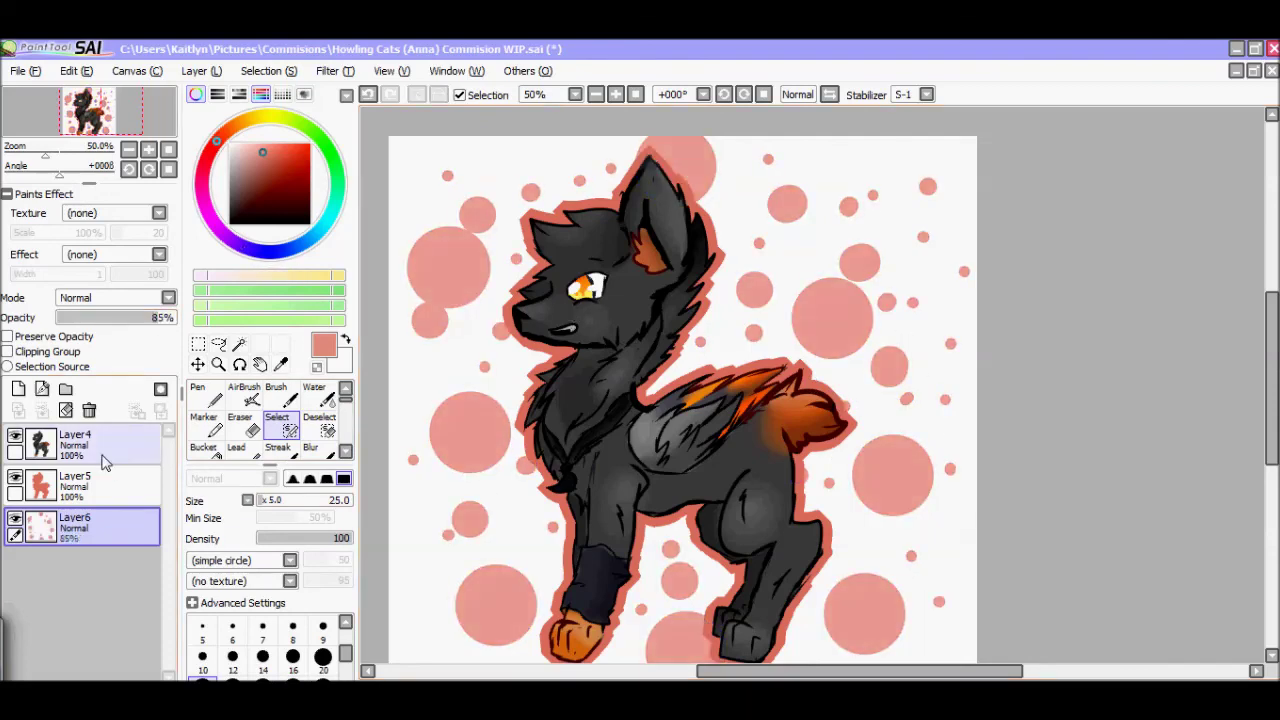
left_click(239, 343)
left_click(391, 357)
key("ctrl+d")
- Try a pale green fill on a new layer above the character
left_click(18, 389)
left_click(324, 146)
left_click(251, 145)
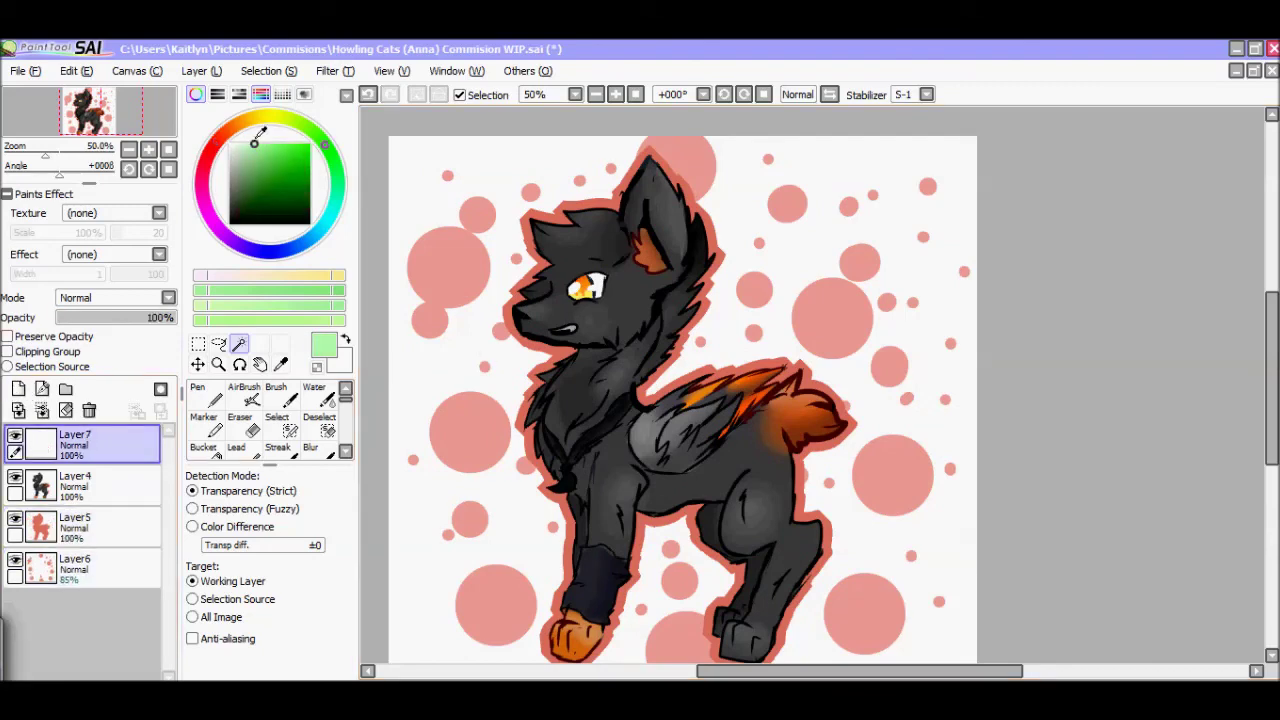
key("ctrl+f")
key("ctrl+z")
key("ctrl+z")
- Save the finished drawing under a new name as a SAI file in the Commisions folder
key("alt+f")
key("Escape")
key("ctrl+shift+s")
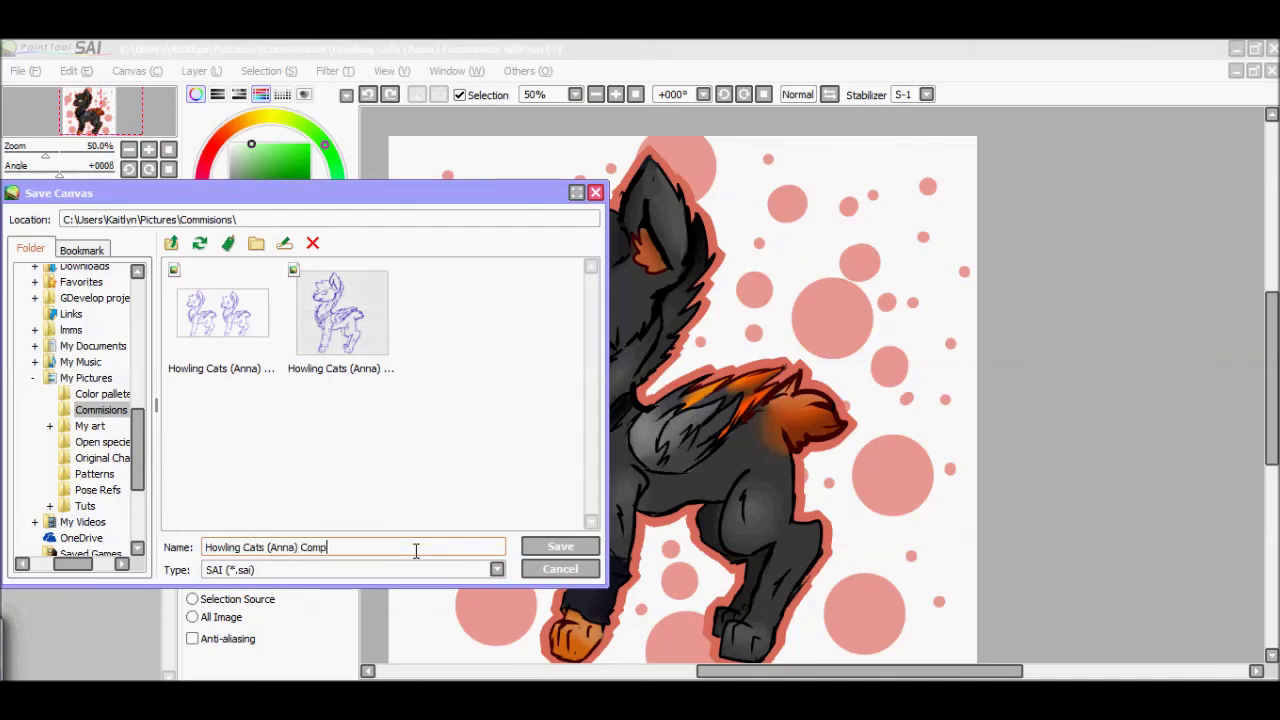
key("Return")
- Save another copy of the finished drawing in a different file format
key("ctrl+shift+s")
left_click(391, 569)
left_click(300, 632)
left_click(560, 546)
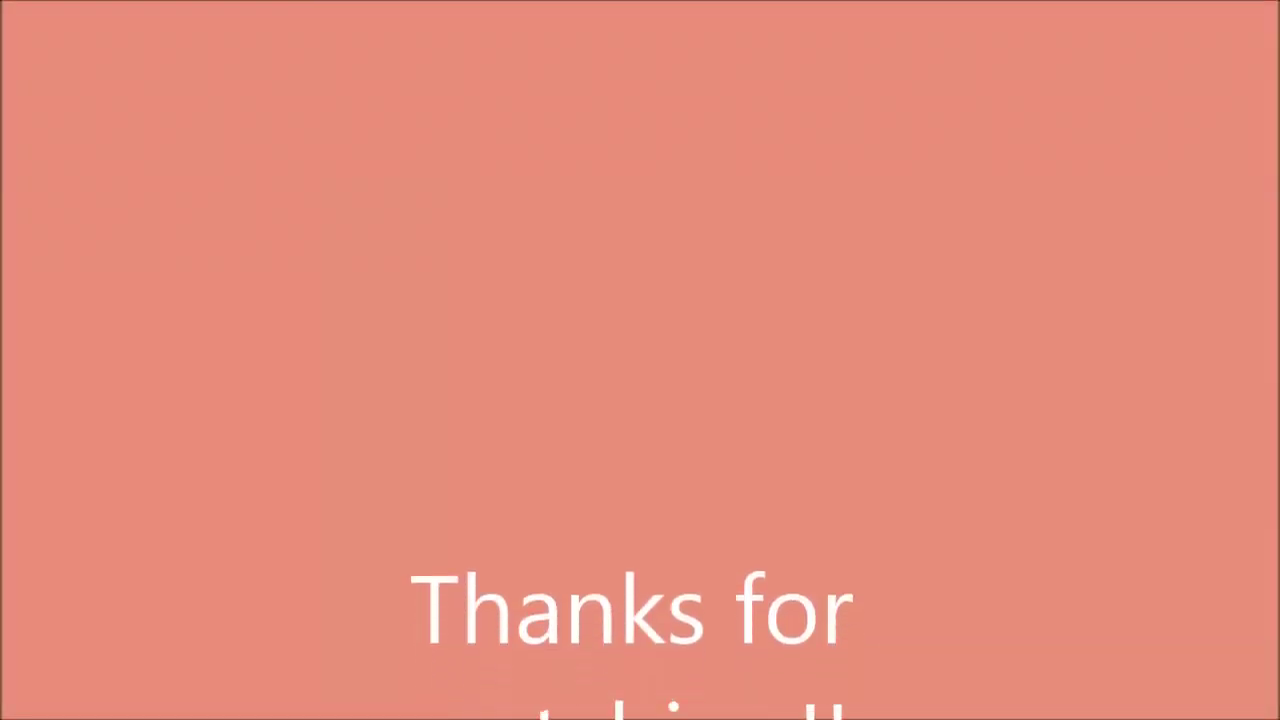